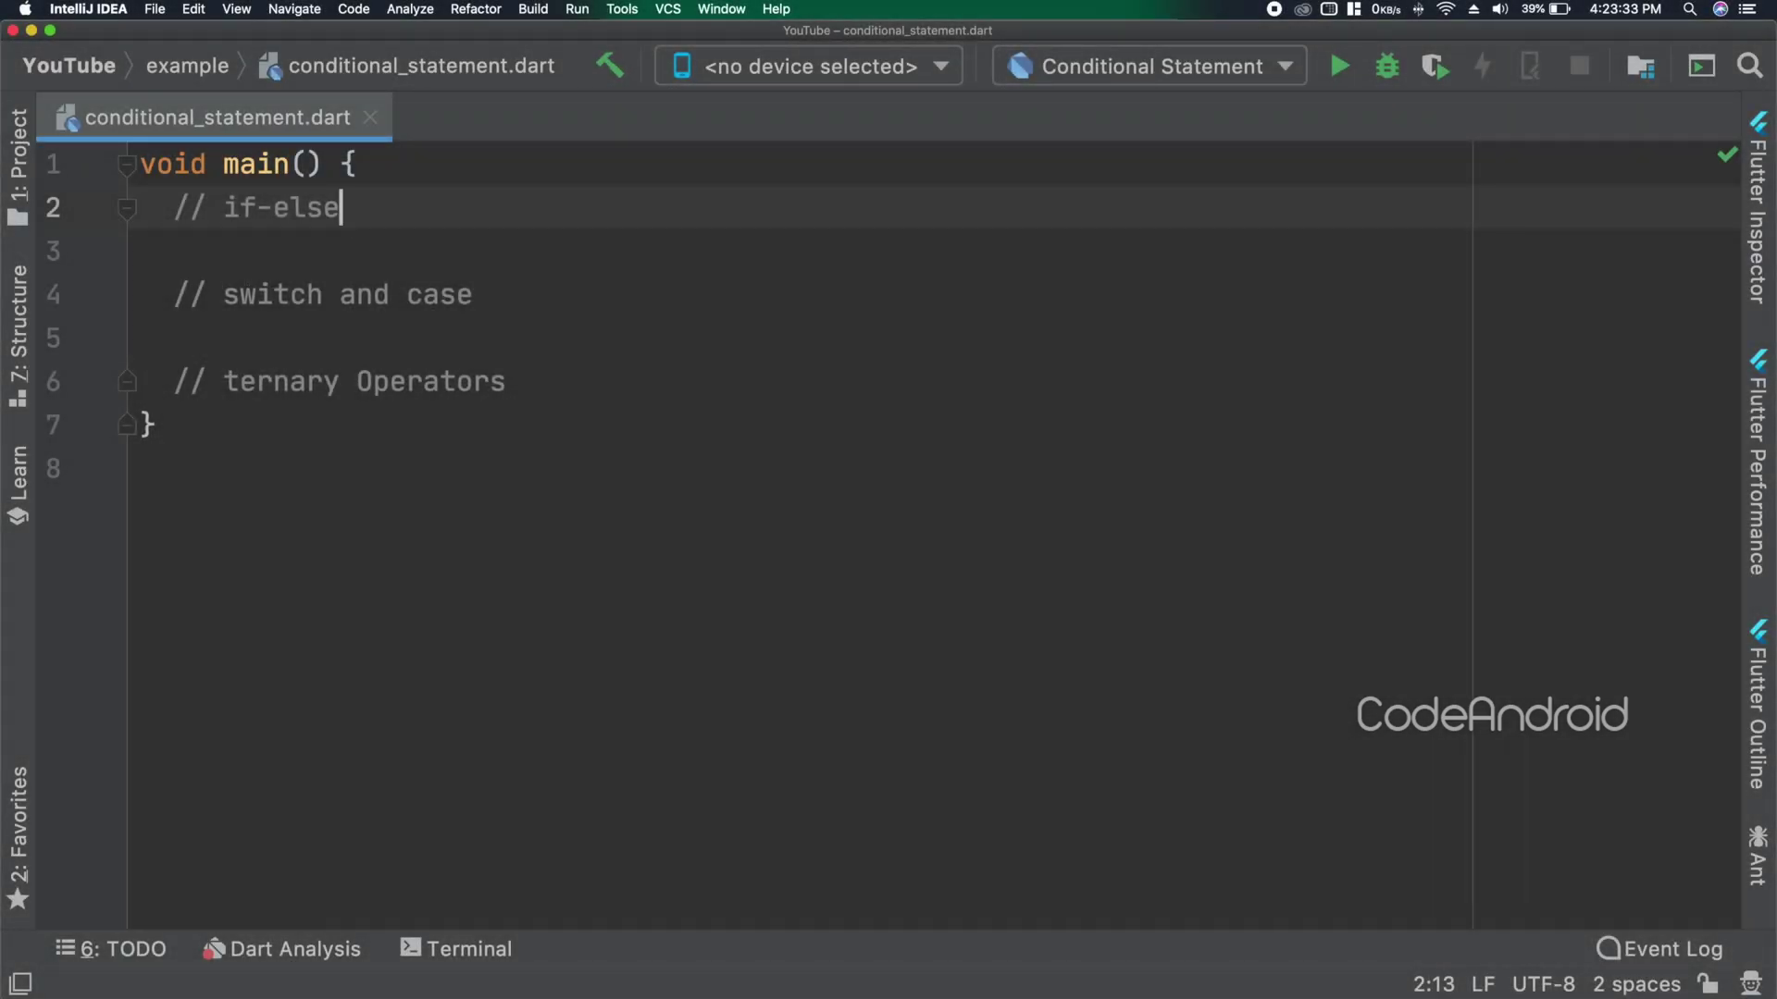
Write var num = 10 with an if-else on 10, then run to print 'number is 10 or above'.
key("Return")
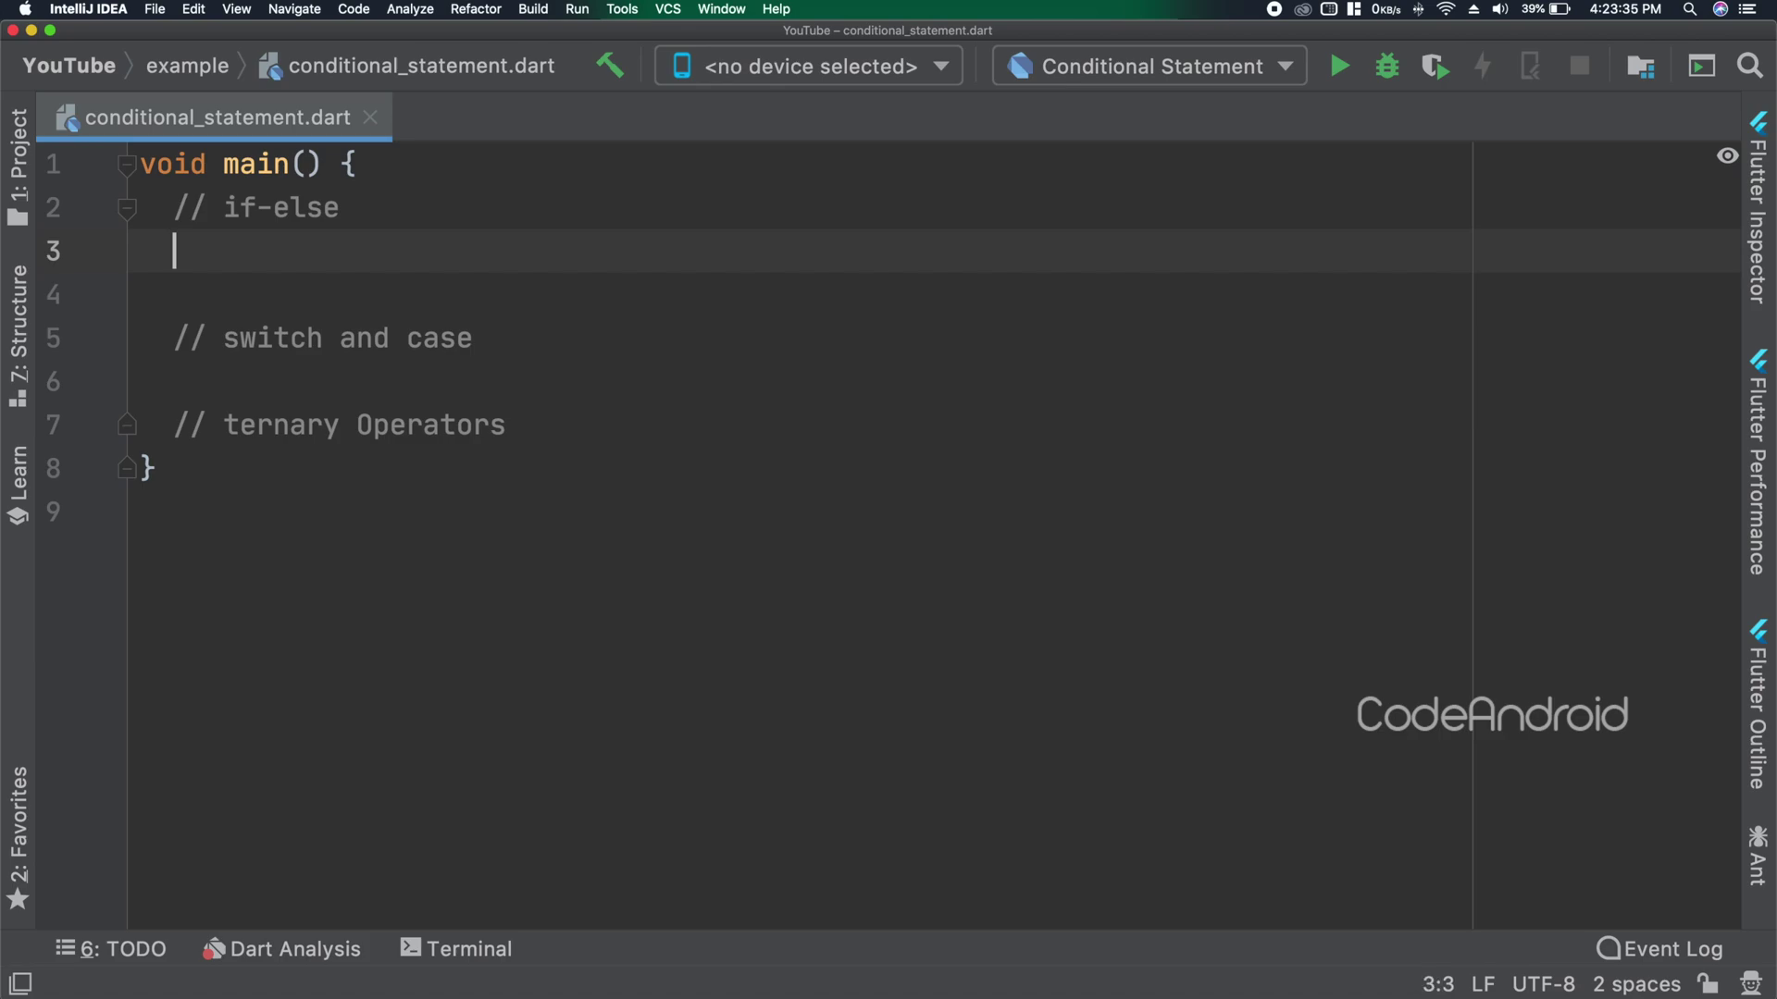
type("var ")
type("= 10;")
key("Return")
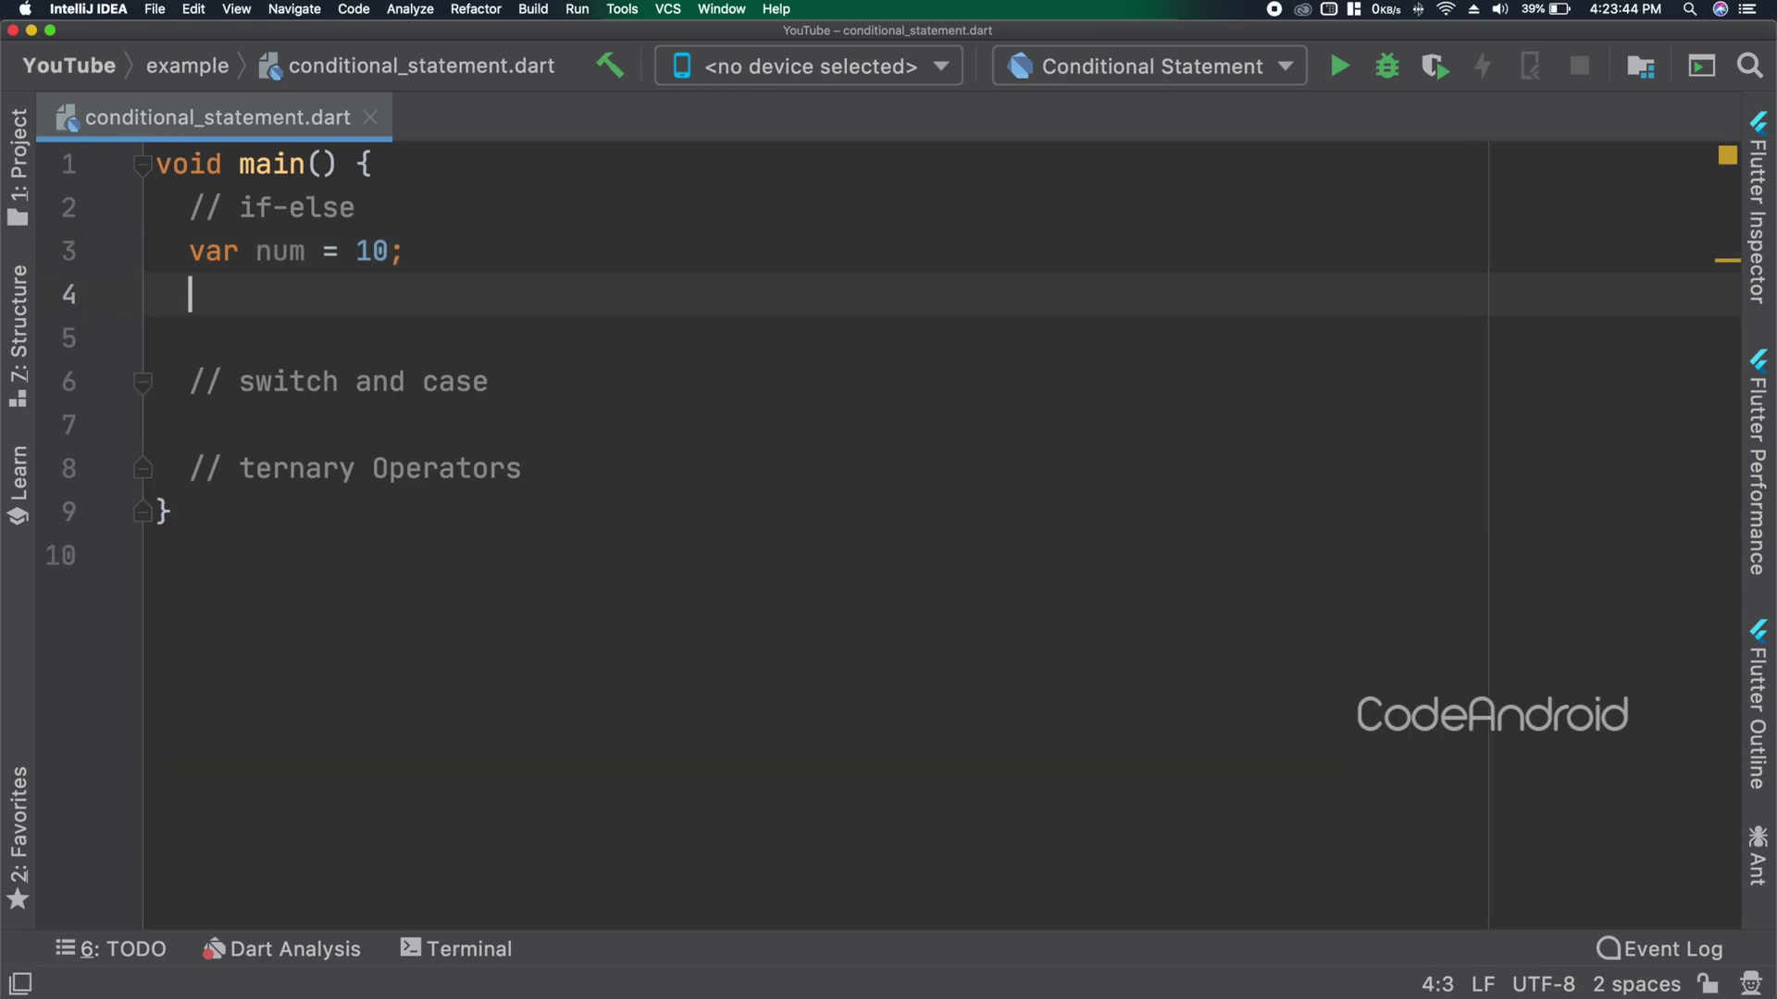
type("if(num<10")
key("Right")
key("Return")
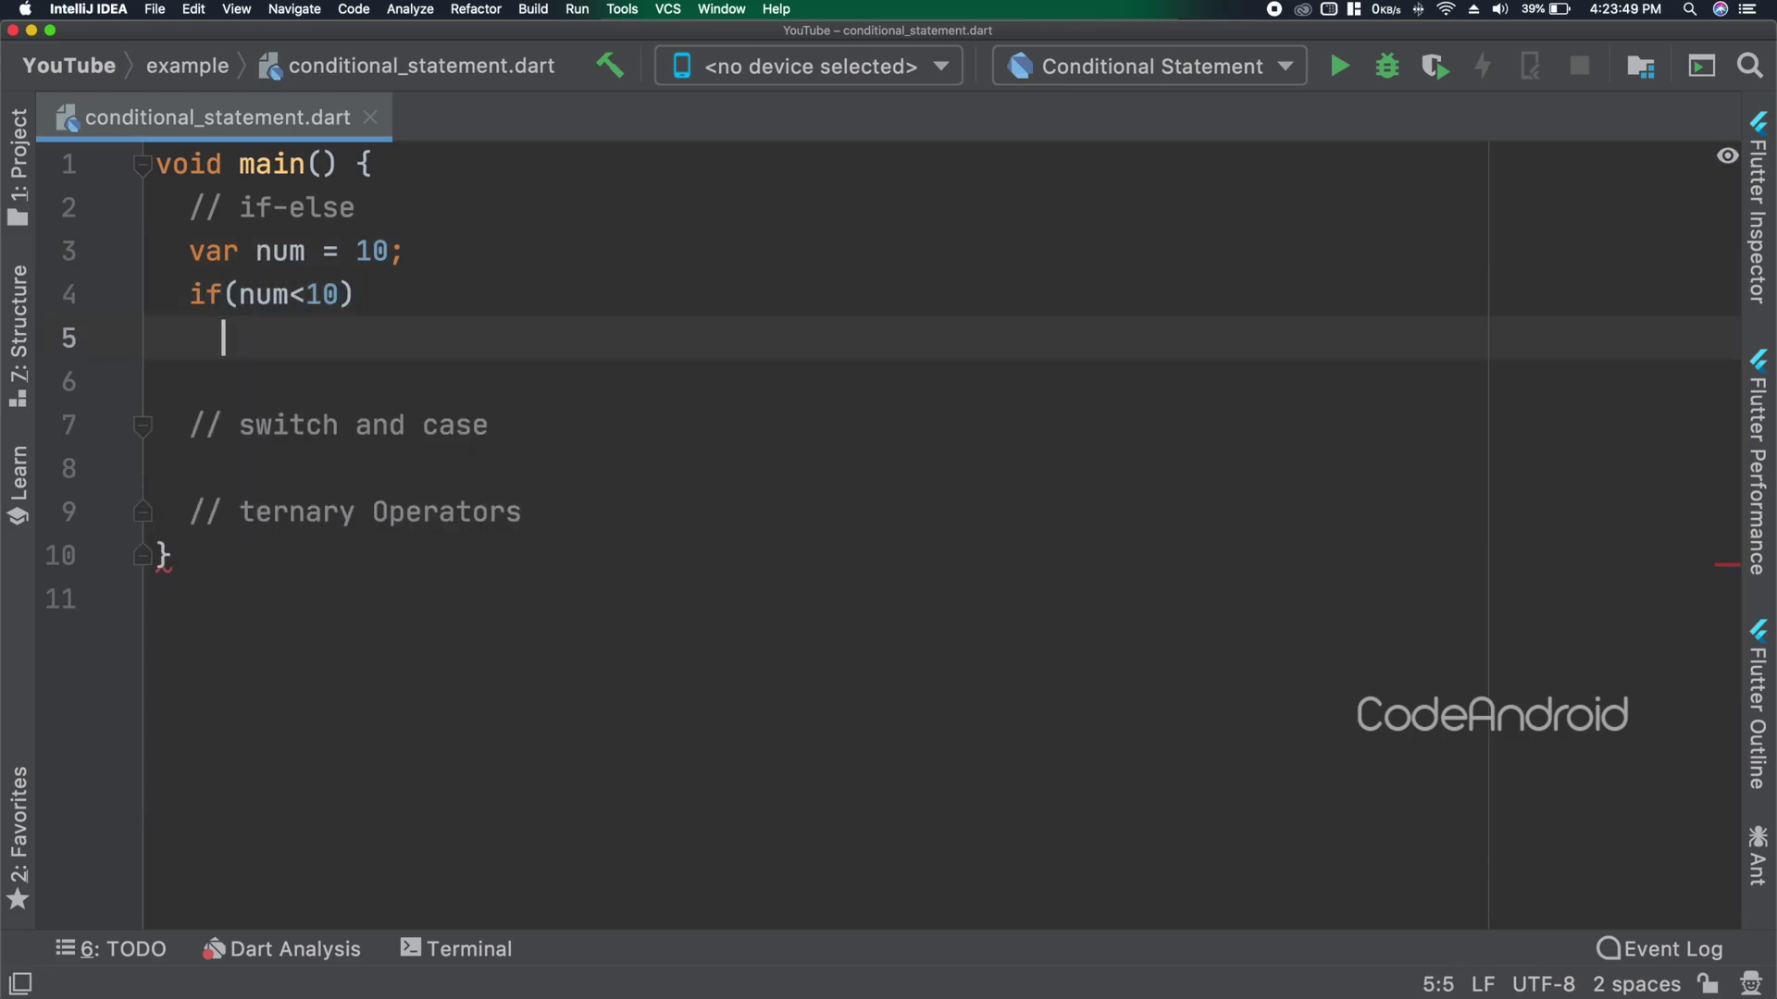
type("print('number is below 10")
key("alt+super+l")
key("End")
type(";")
key("Return")
type("else")
key("Return")
type("prin")
key("Return")
type("'number is 10 or above")
key("End")
type(";")
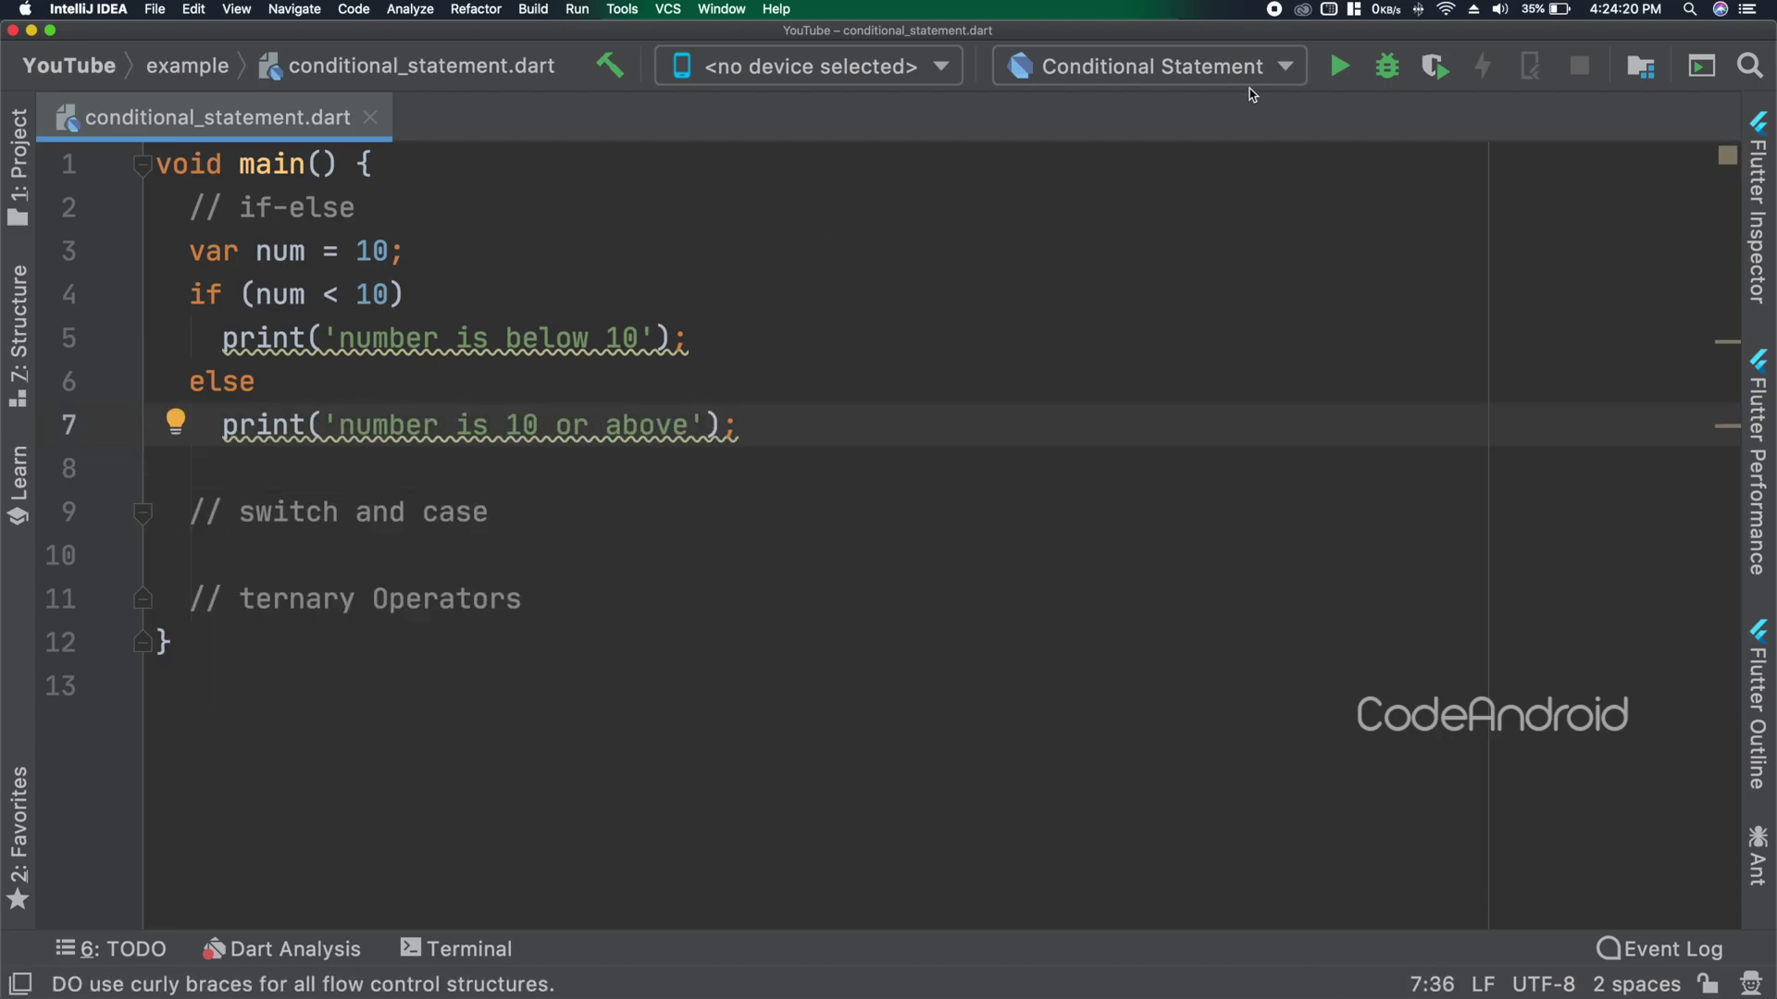
key("ctrl+r")
Check the 'number is 10 or above' output and hide the Run panel.
left_click(200, 648)
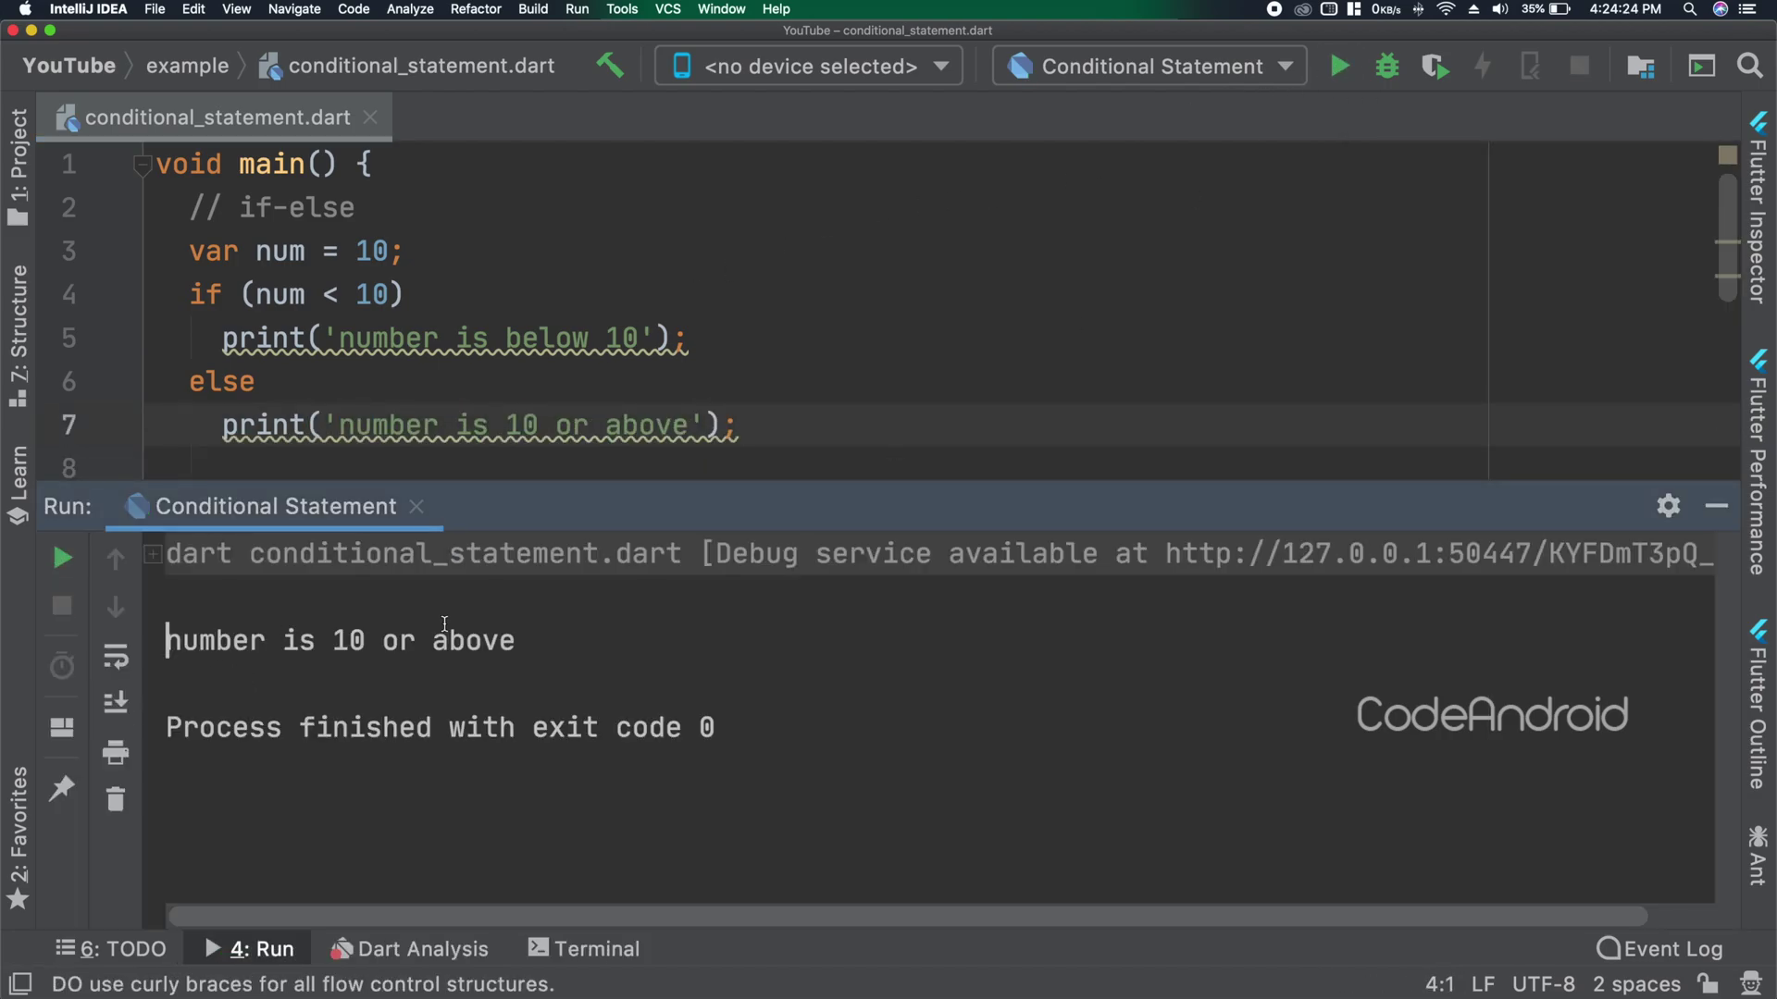
left_click_drag(532, 640, 165, 639)
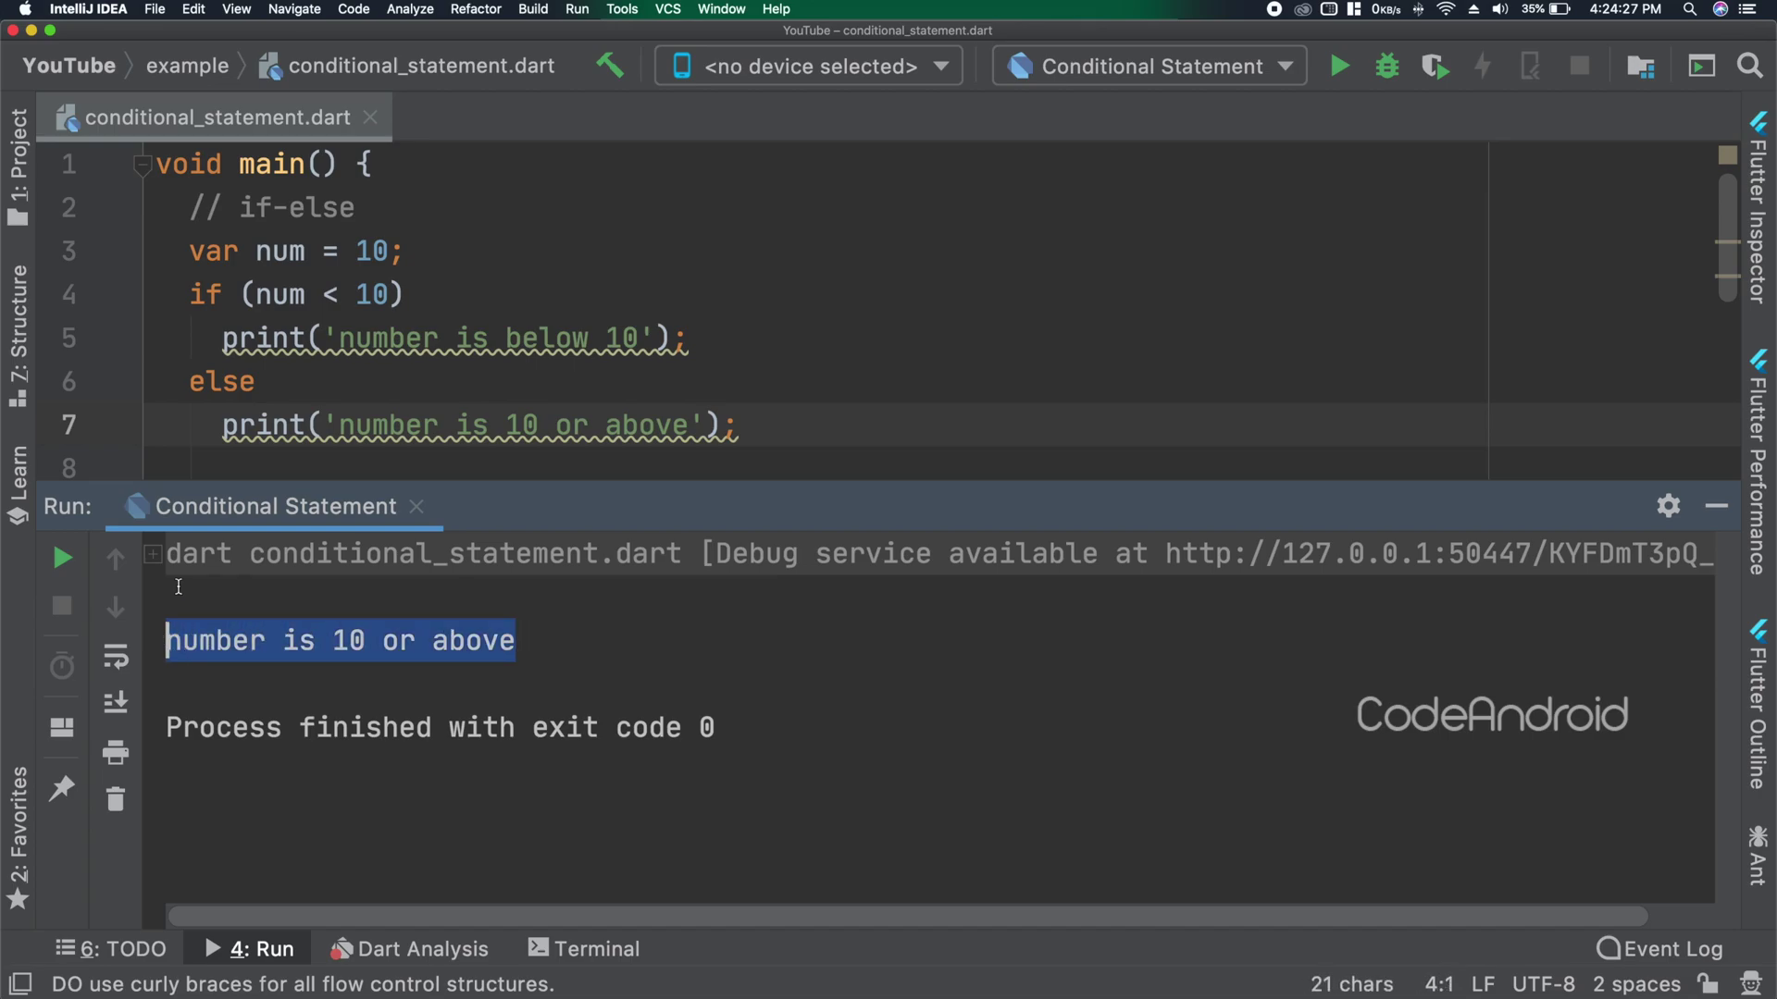
left_click(1715, 505)
Turn the else into else if (num < 10) by copying the if branch into it.
left_click(1163, 524)
left_click_drag(778, 427, 192, 296)
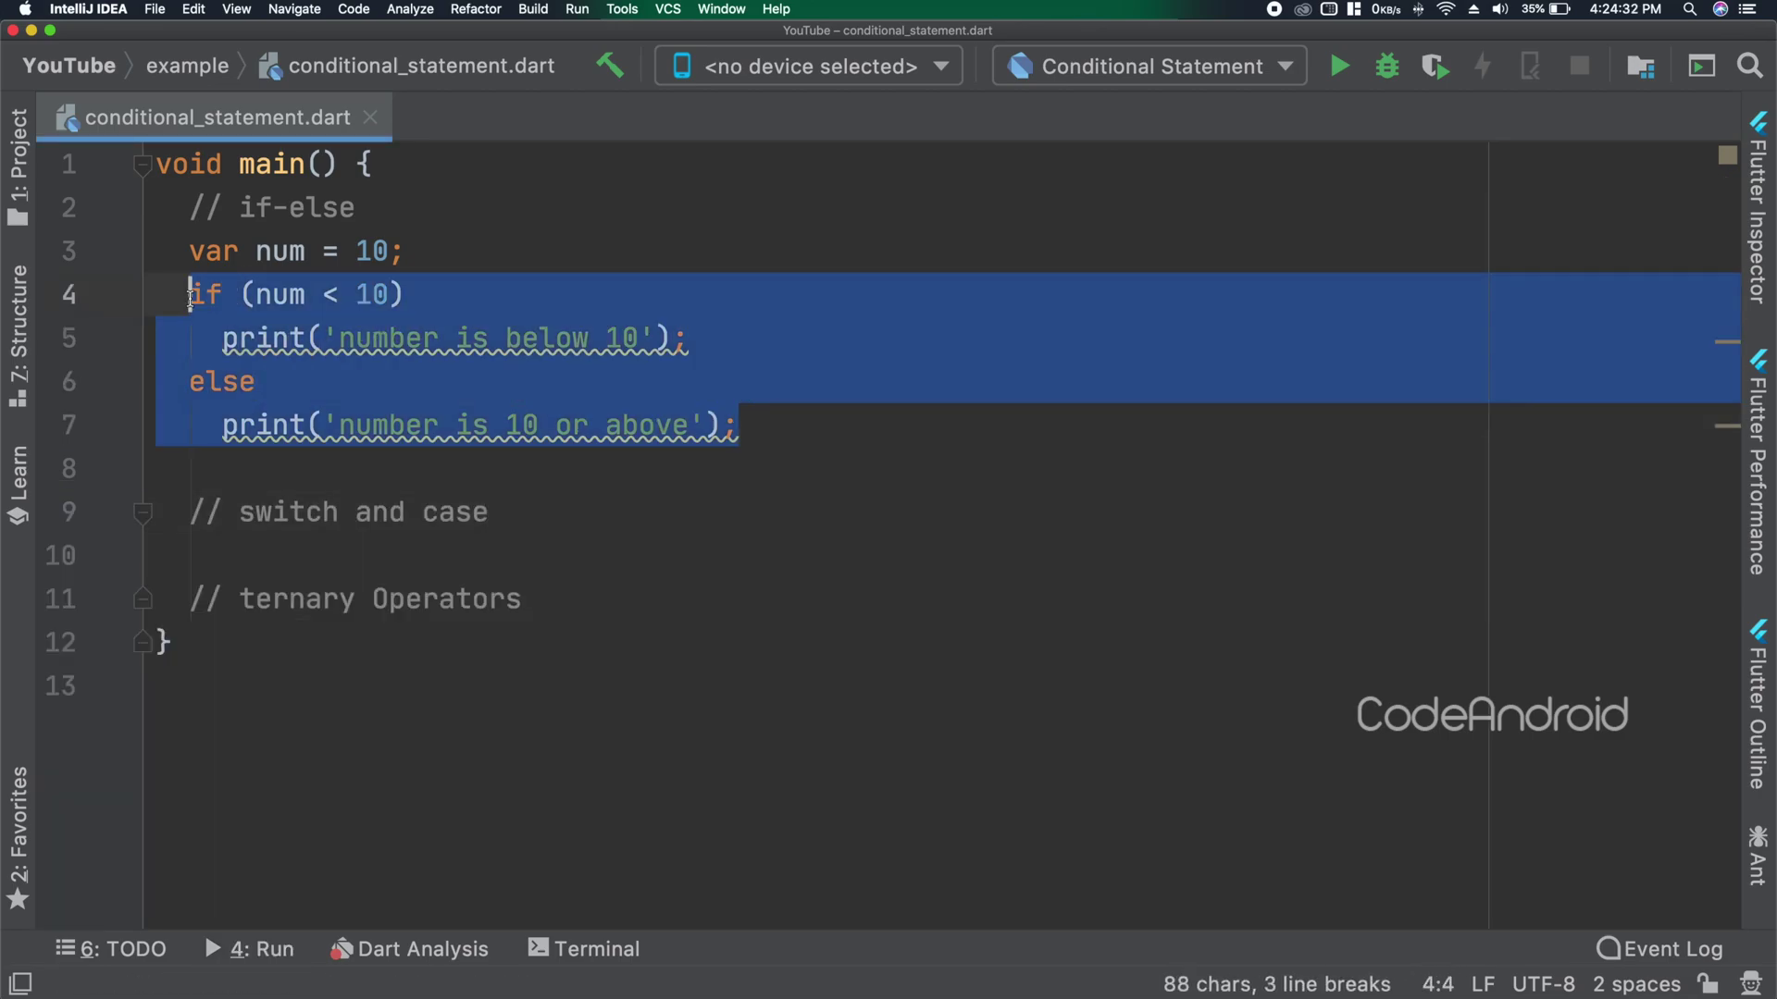
left_click(279, 384)
left_click_drag(278, 383, 750, 427)
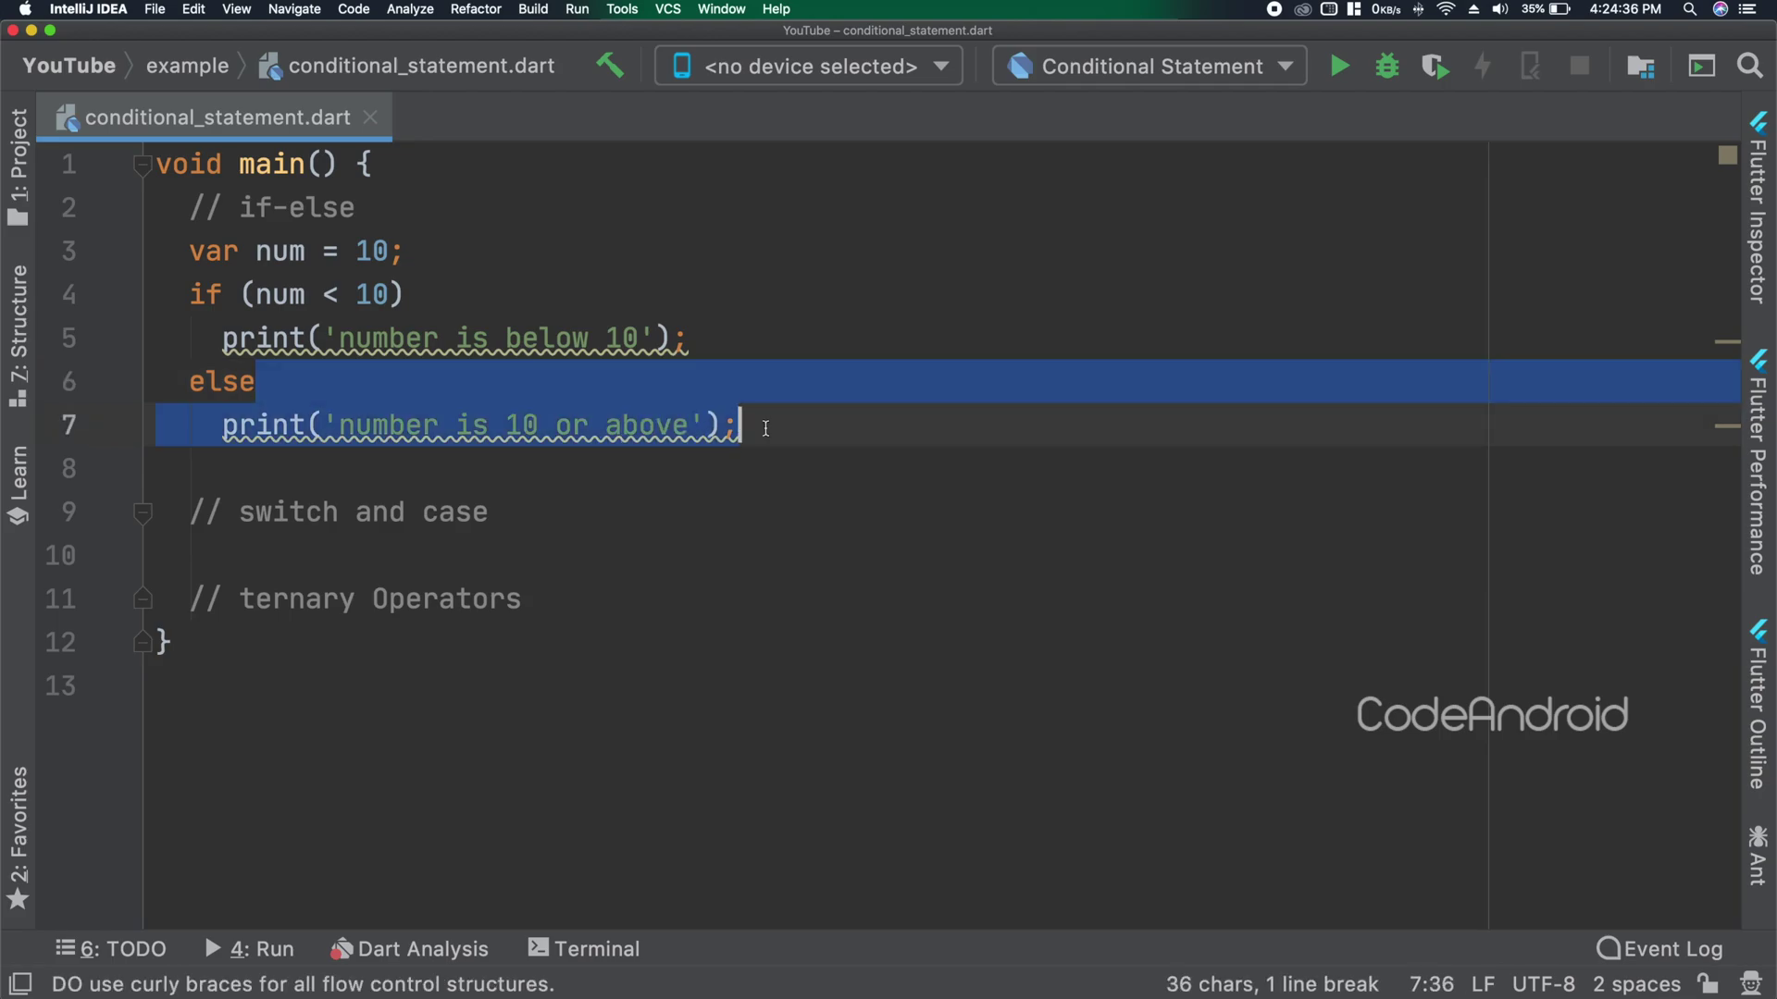
key("Return")
type("if (num < 10)     print('number is below 10');   else     print('number is 10 or above');")
key("Up")
key("Up")
key("Up")
key("Home")
key("BackSpace")
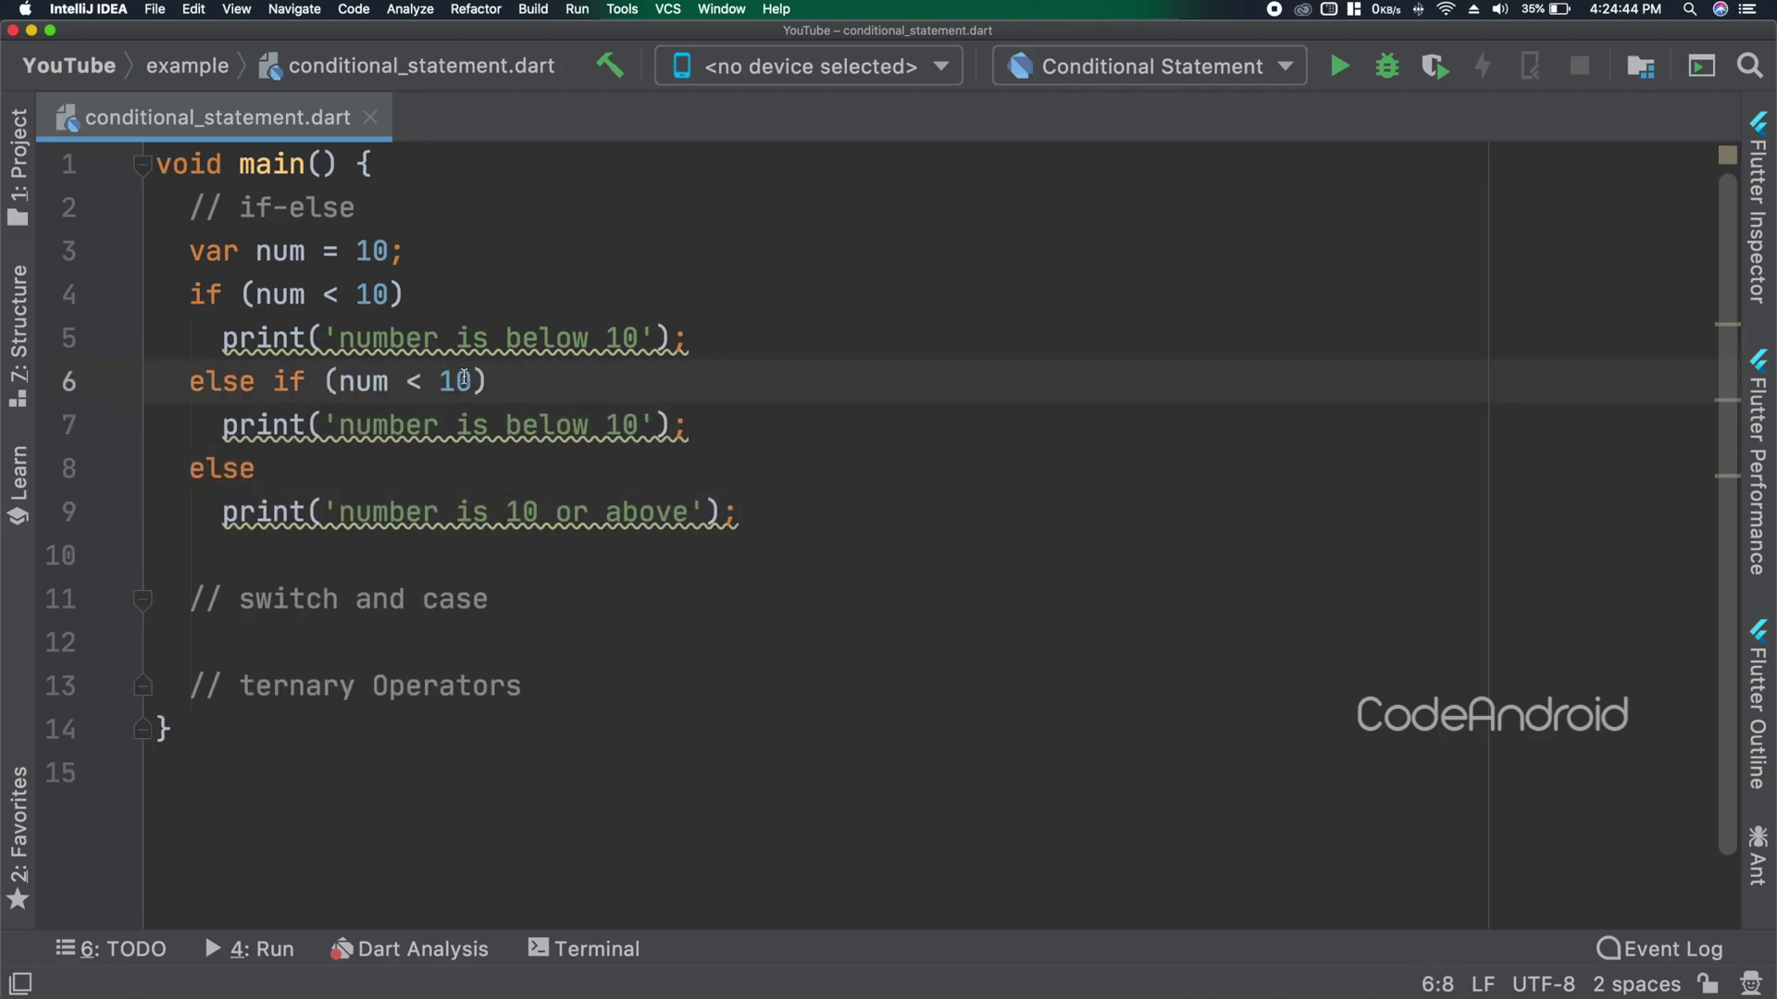
Change the else-if limit and both messages from 10 to 20.
key("BackSpace")
type("2")
left_click(620, 425)
key("BackSpace")
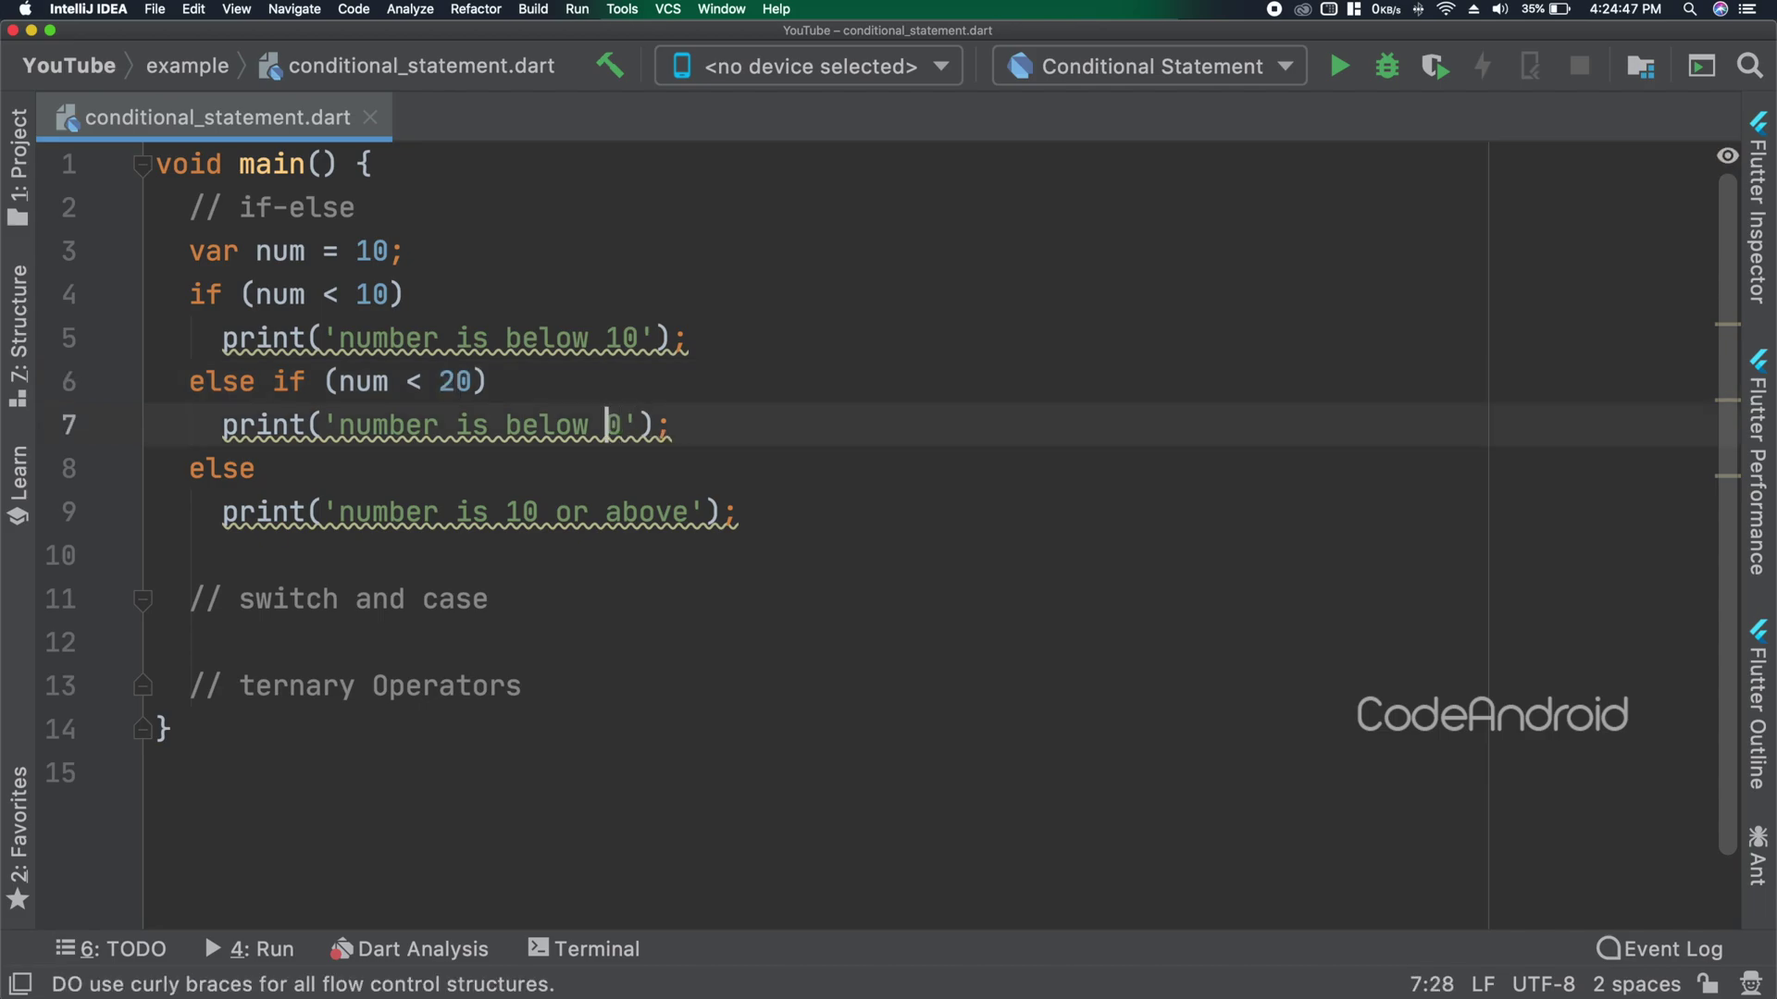
type("2")
left_click(516, 512)
key("BackSpace")
type("2")
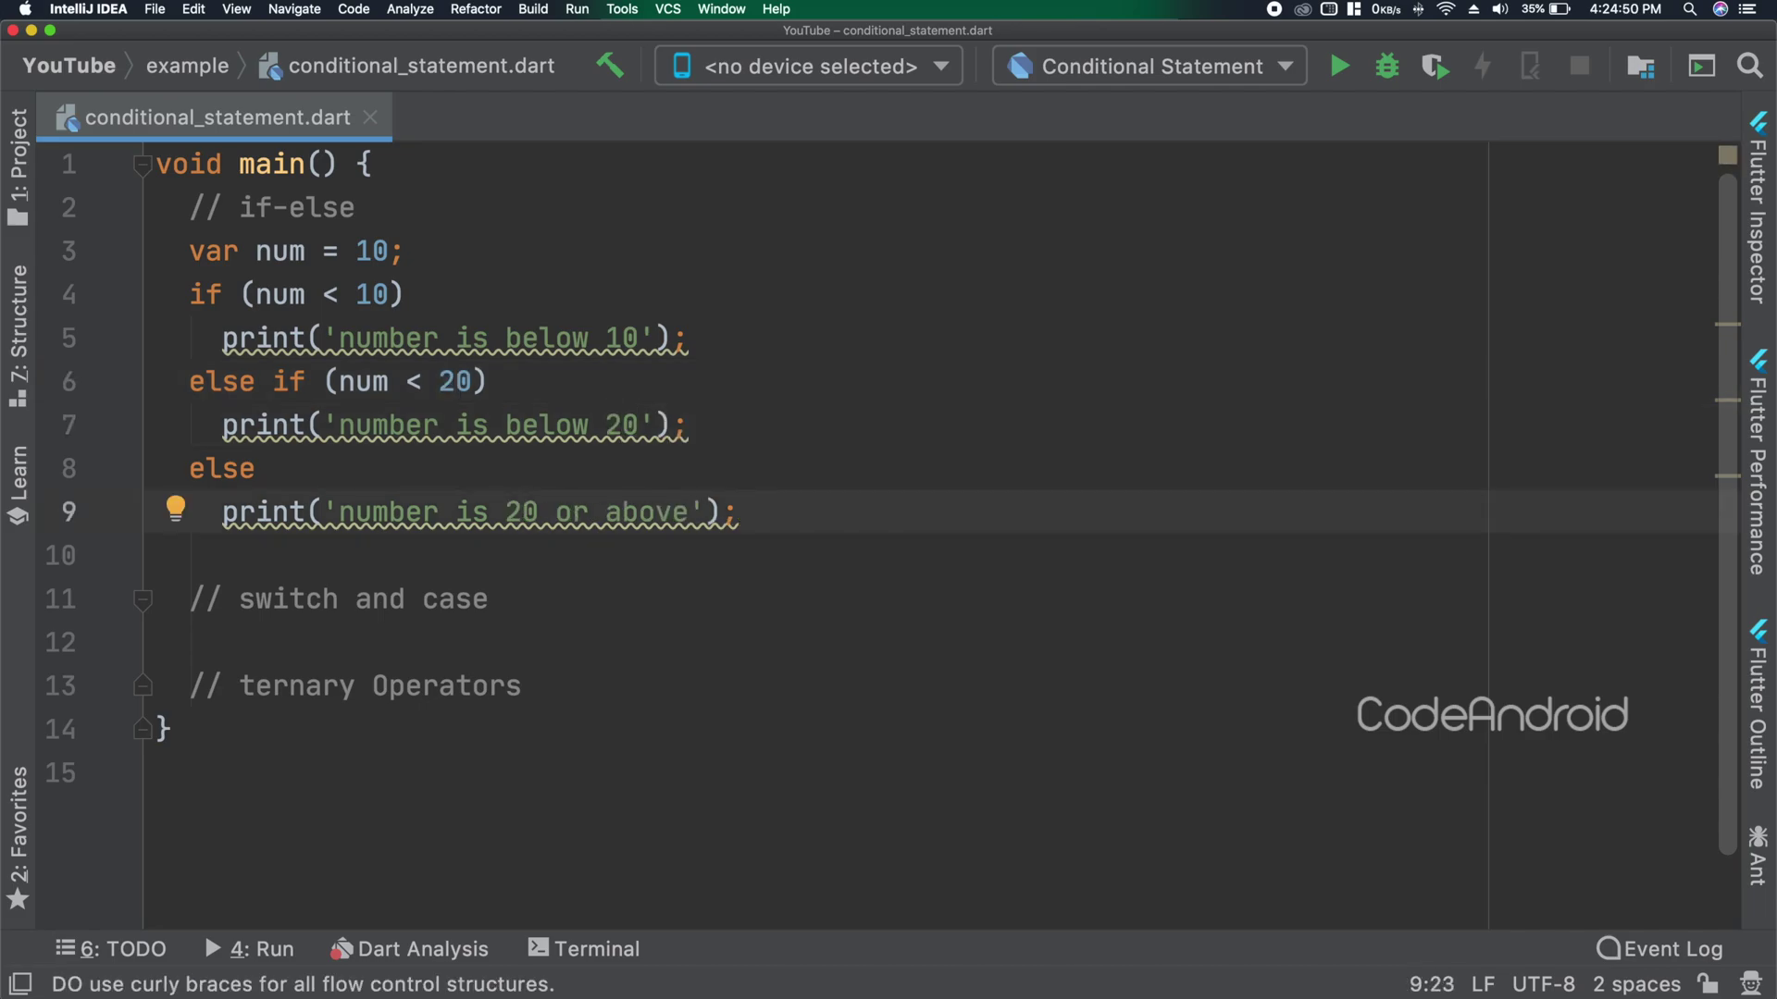
Run to print 'number is below 20', hide the output, and select the if-else block.
left_click(1339, 65)
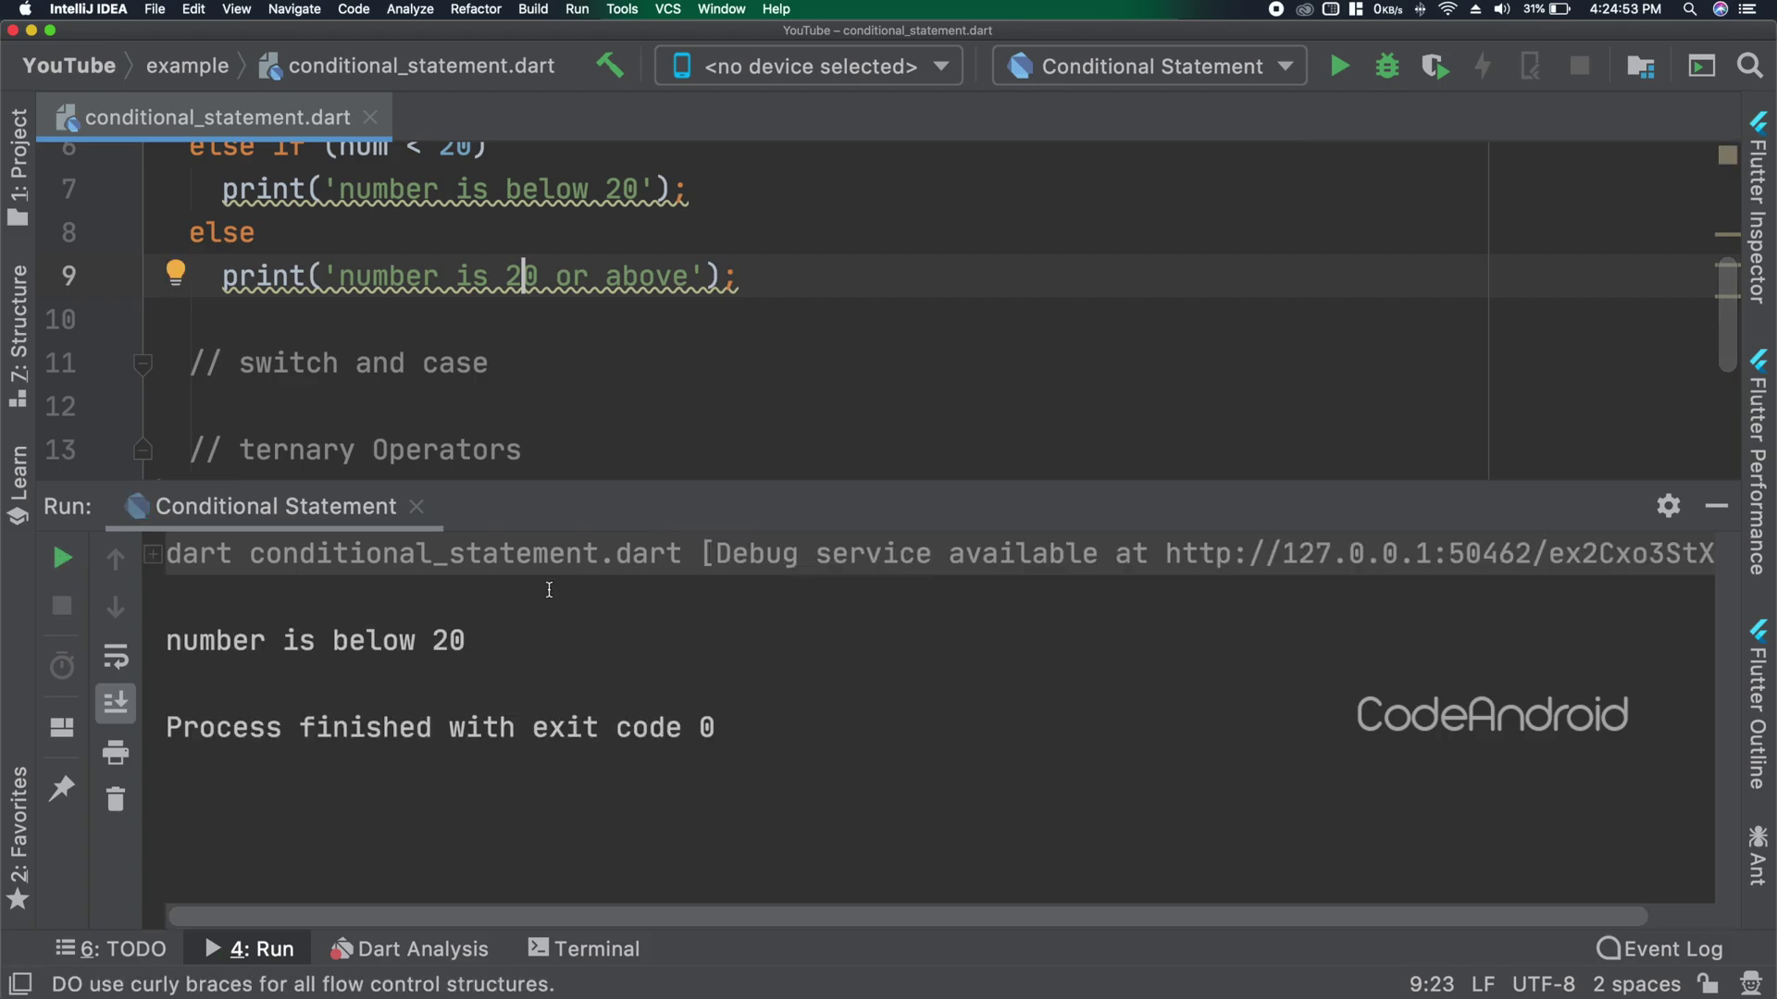
left_click_drag(465, 640, 167, 640)
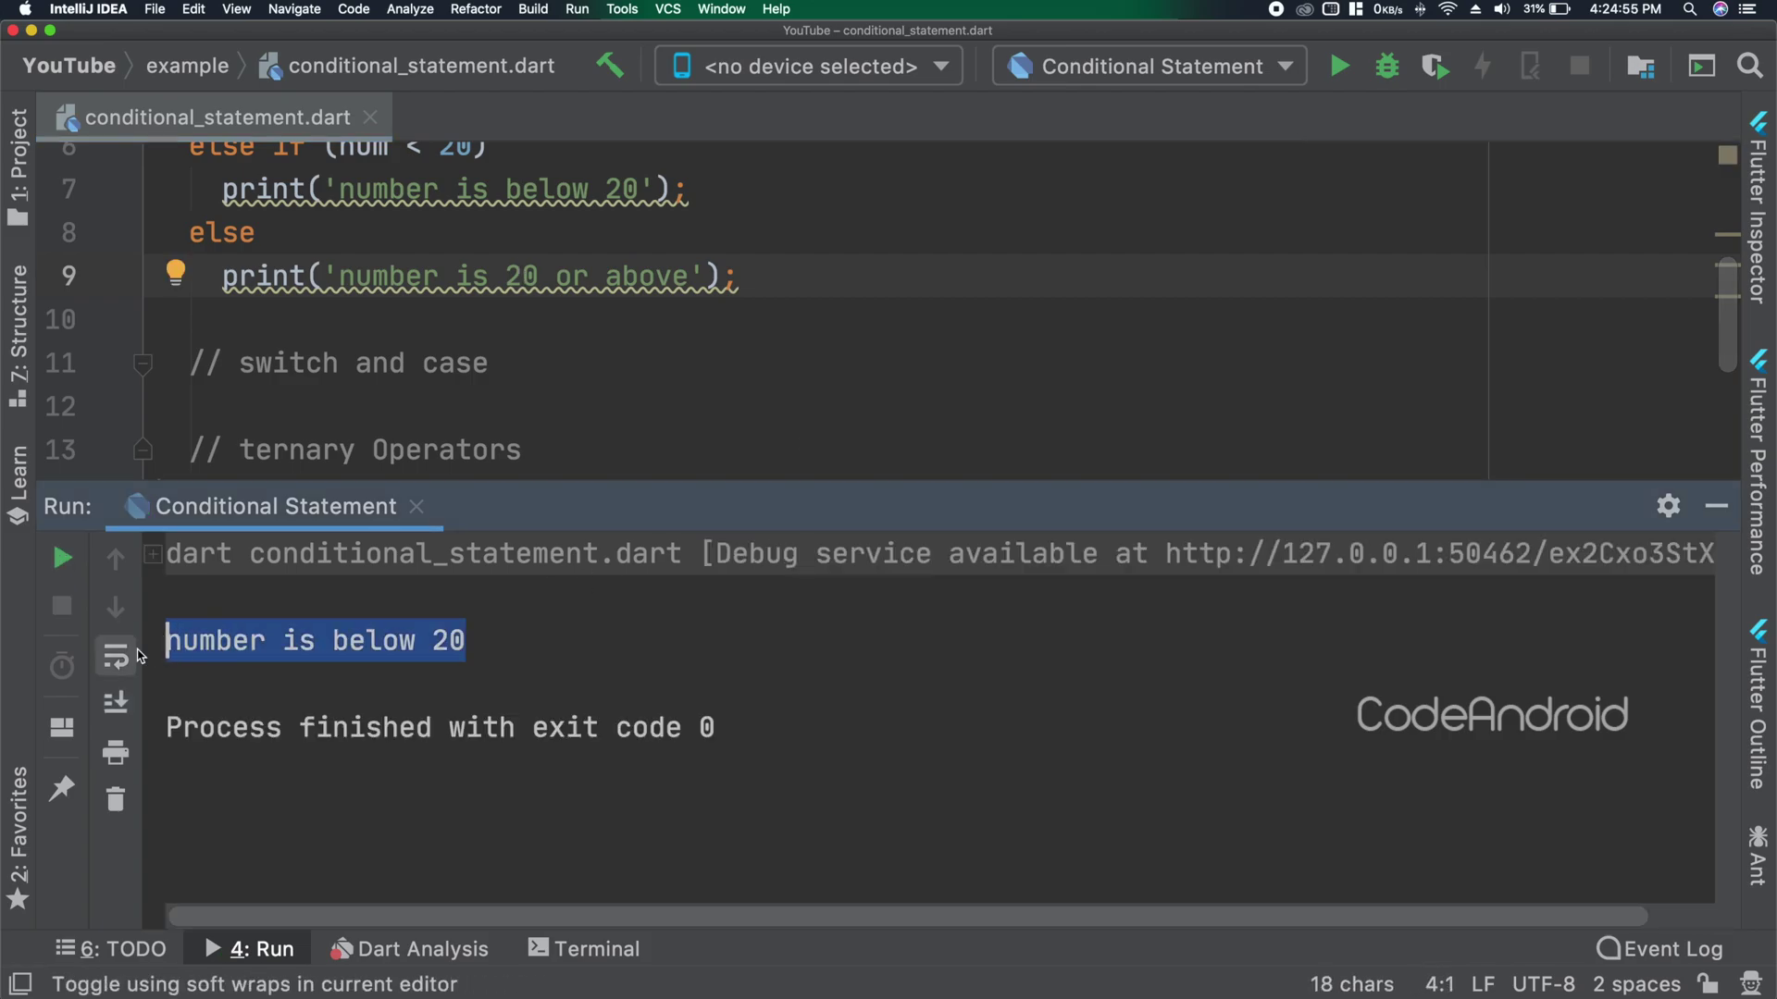
left_click(1716, 506)
scroll(1044, 596, "up", 1)
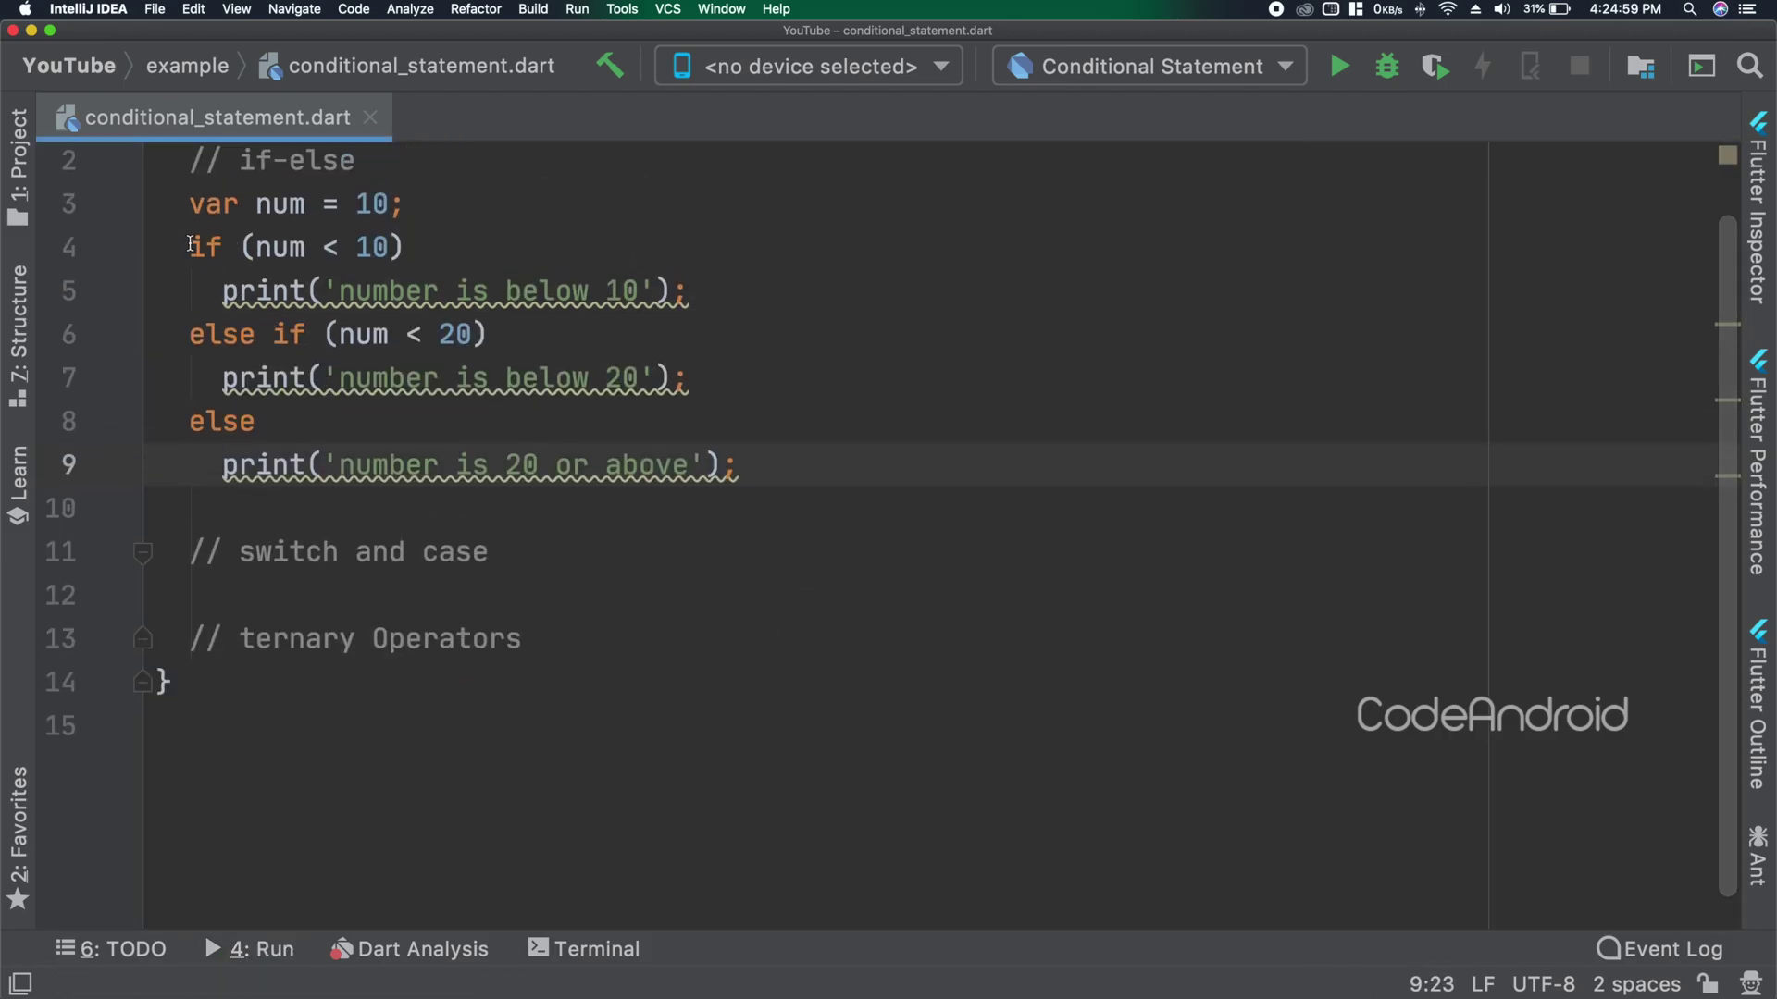
mouse_move(190, 247)
left_mouse_down()
mouse_move(237, 291)
mouse_move(718, 291)
left_mouse_up()
key("super+c")
left_click(372, 247)
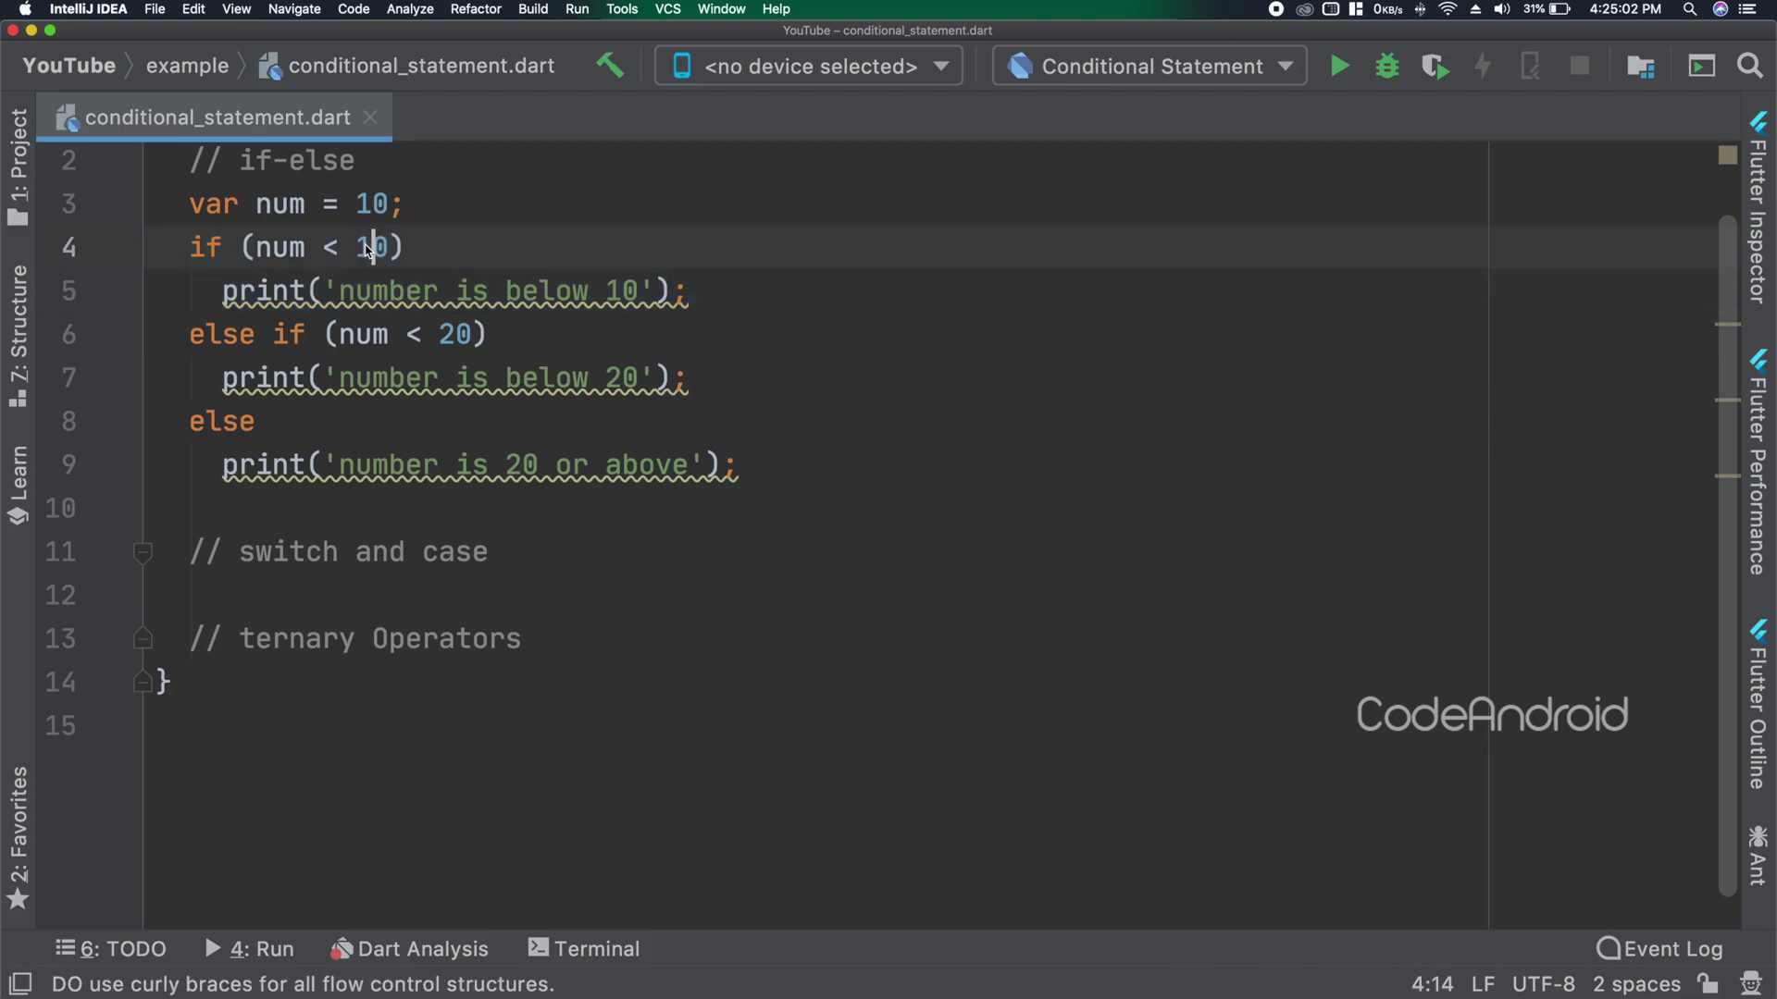
Comment out the if-else block and paste a standalone if (num < 10) printing 'number is below 10'.
left_click(729, 475, "shift")
key("super+slash")
key("Right")
key("Return")
key("Return")
key("super+v")
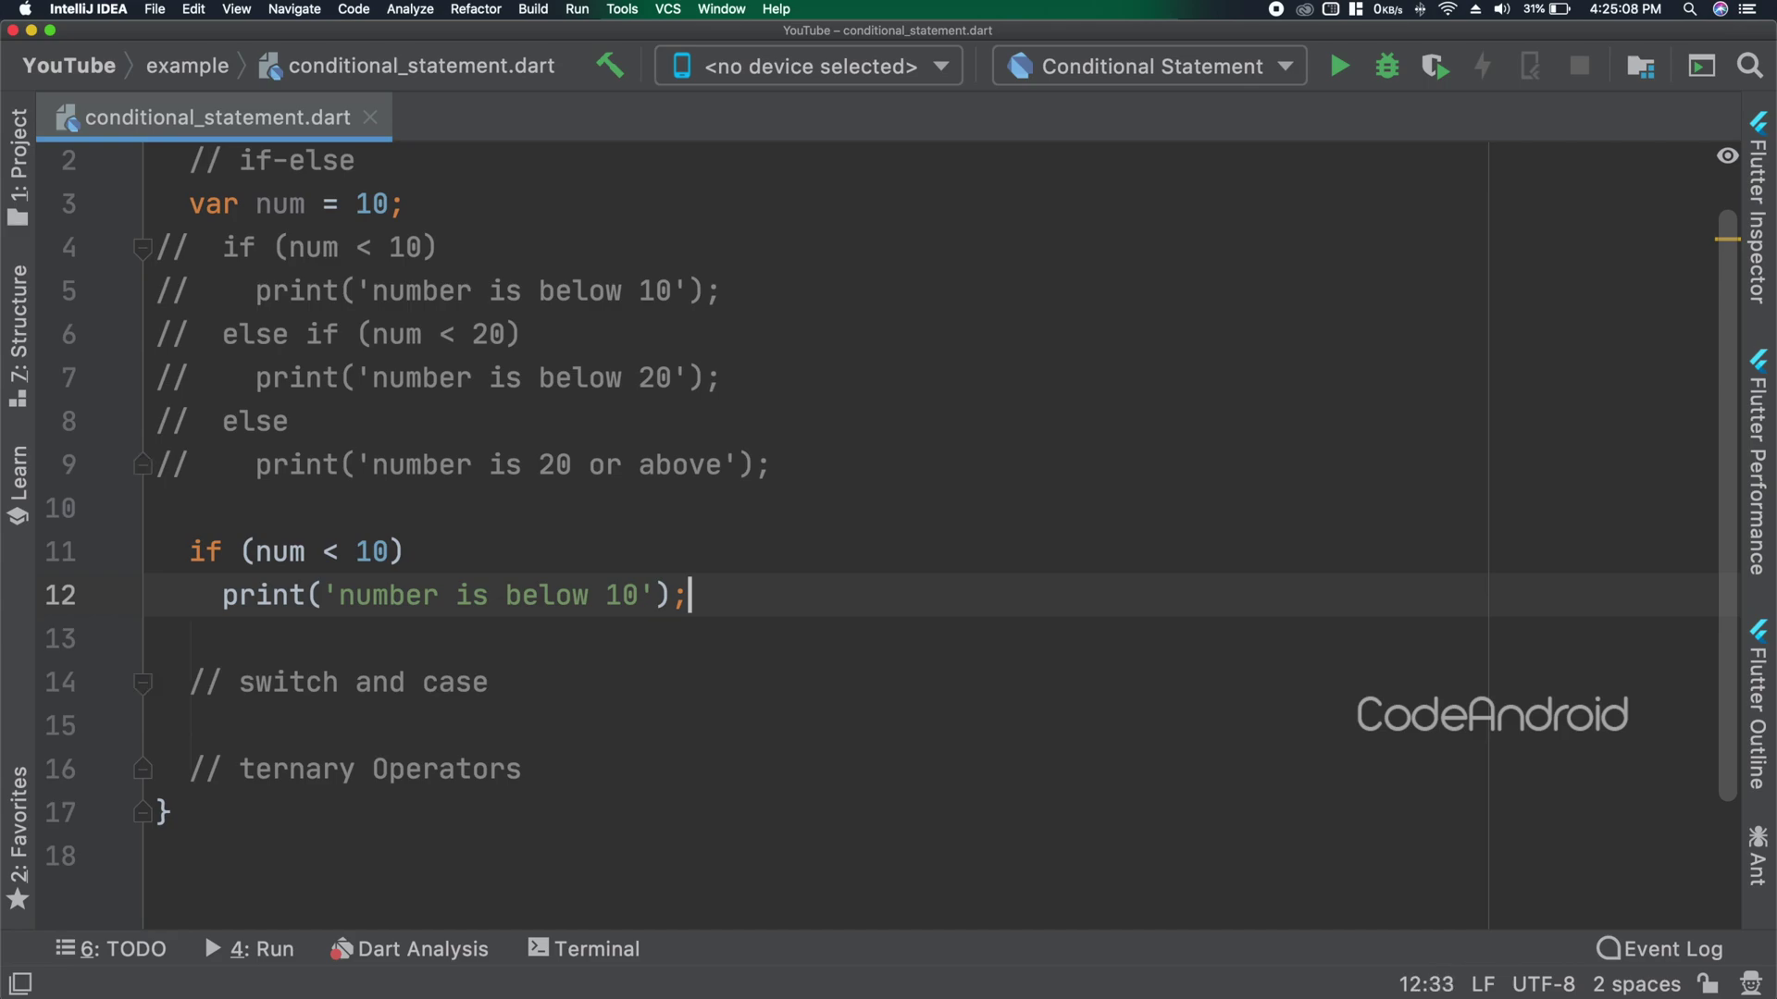
Set num to 9 and run, printing 'number is below 10'.
left_click(361, 205)
double_click(369, 205)
type("9")
left_click(1337, 68)
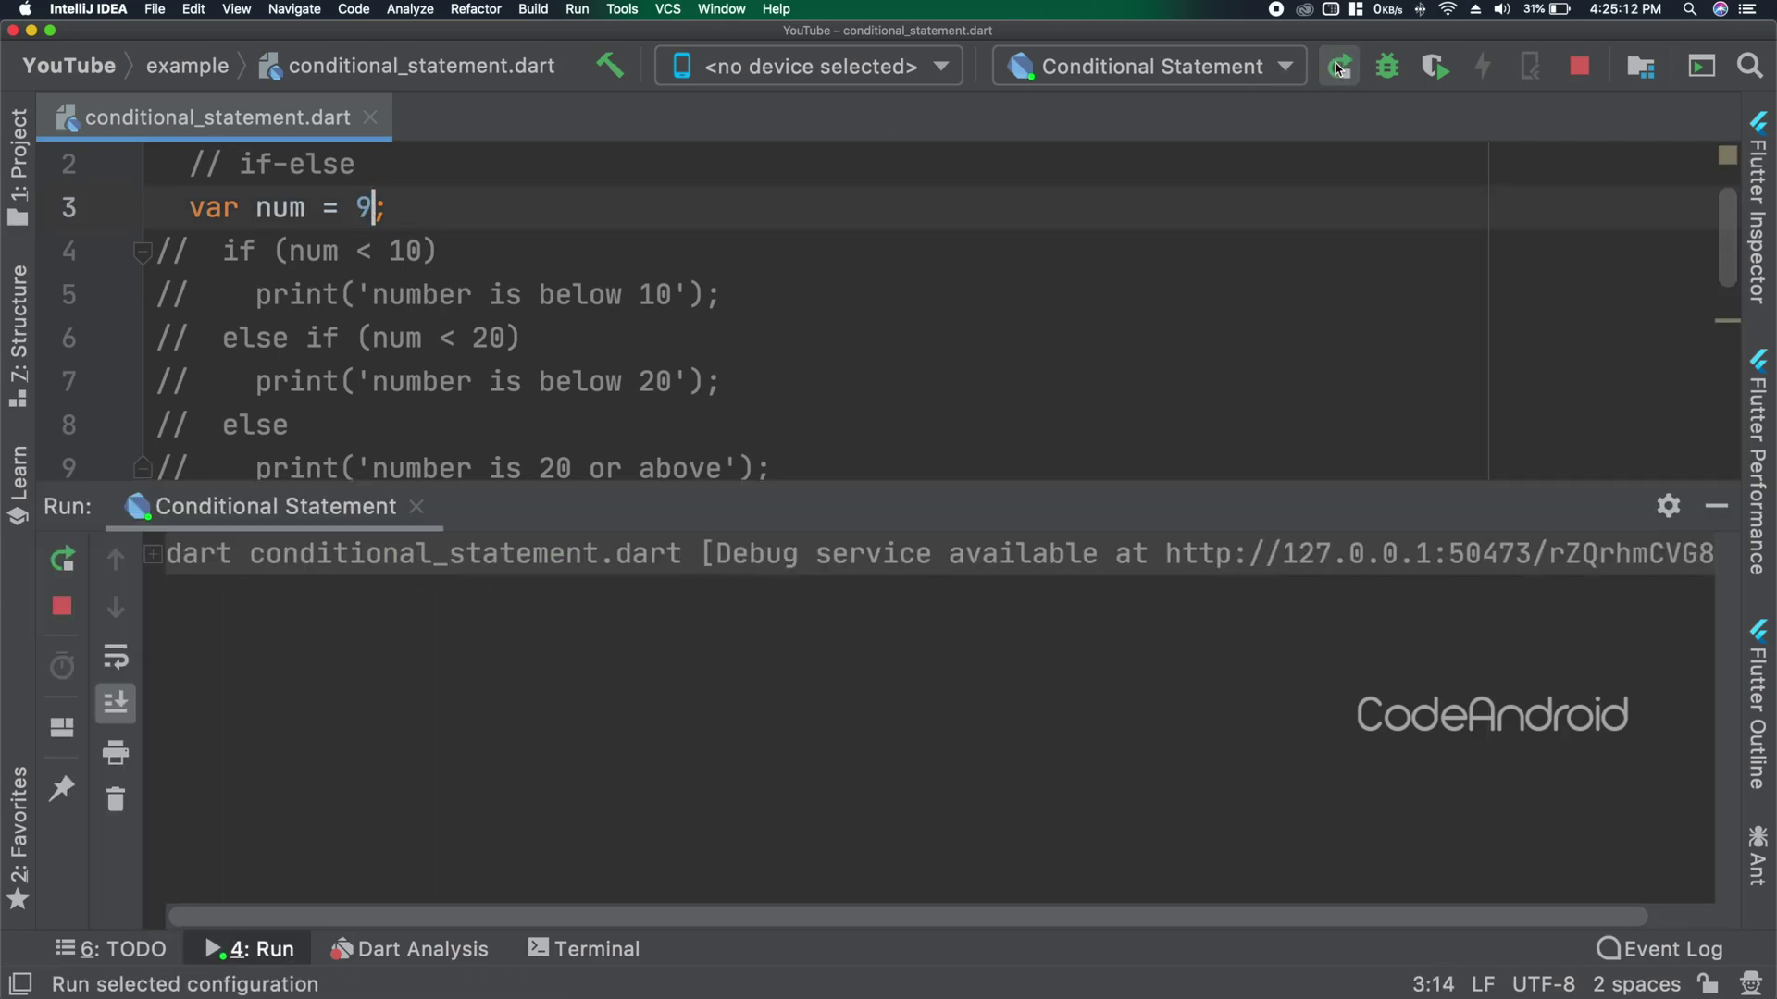
left_click_drag(471, 643, 165, 641)
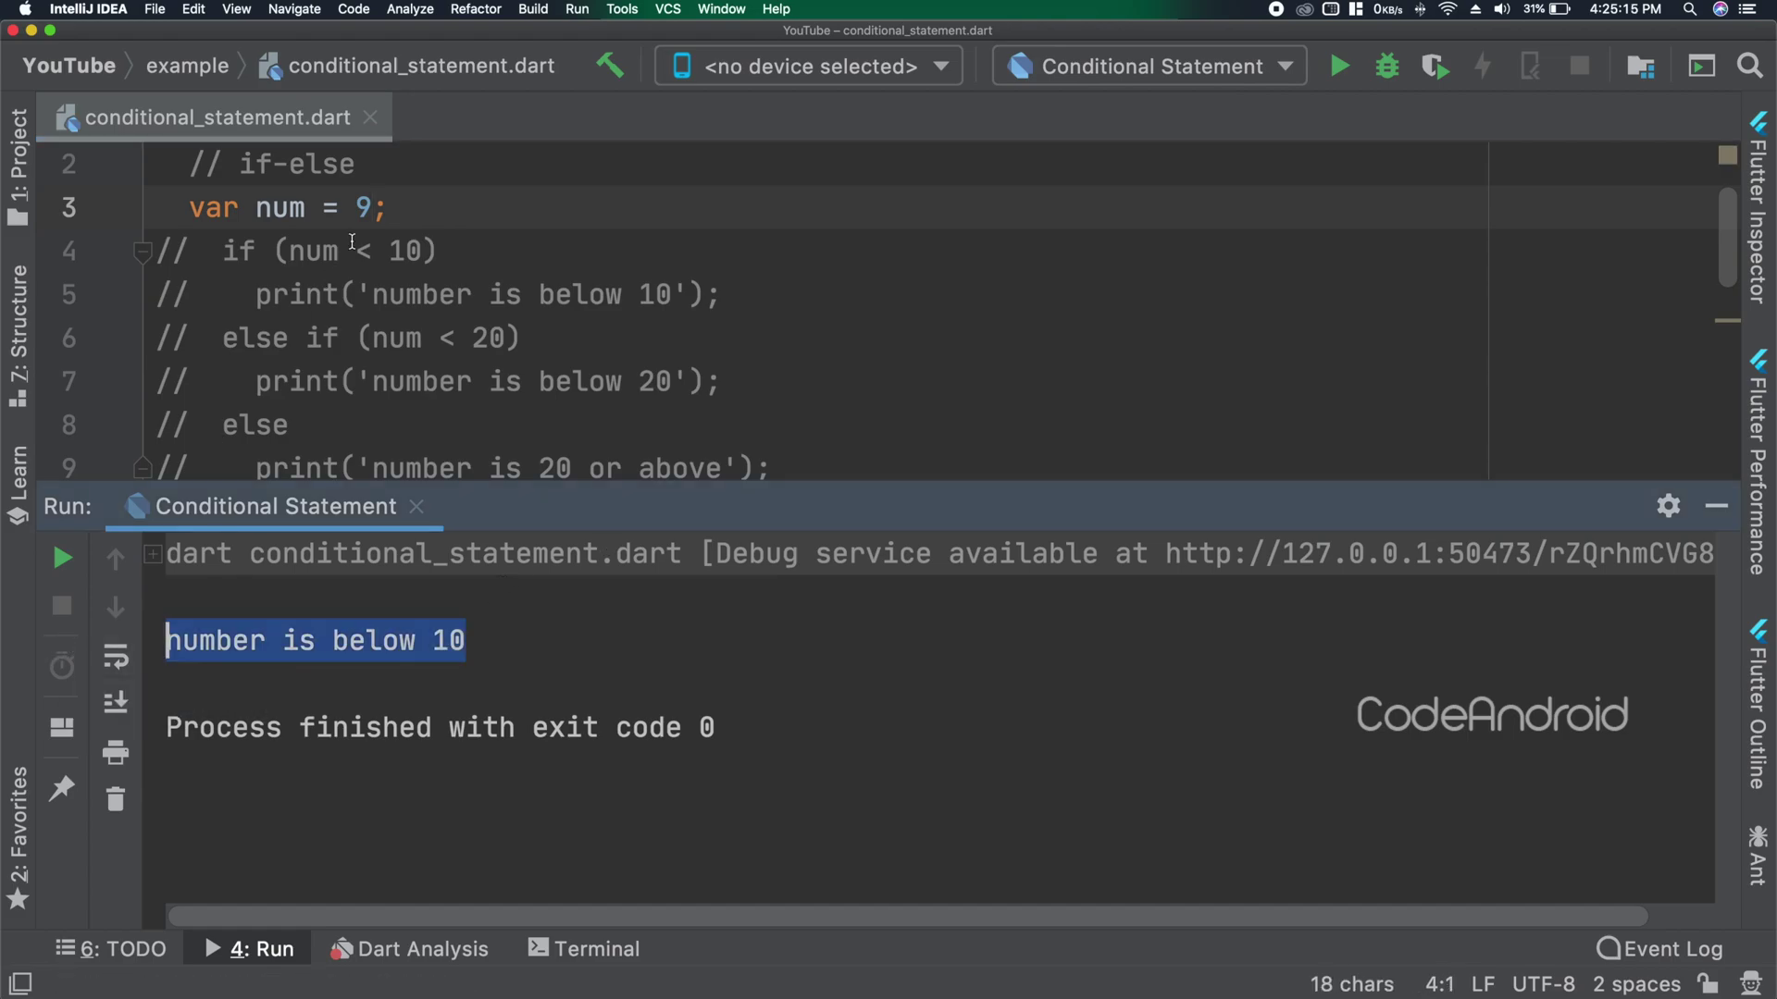
Restore num to 10, run with no output, and hide the Run panel.
double_click(363, 207)
type("10")
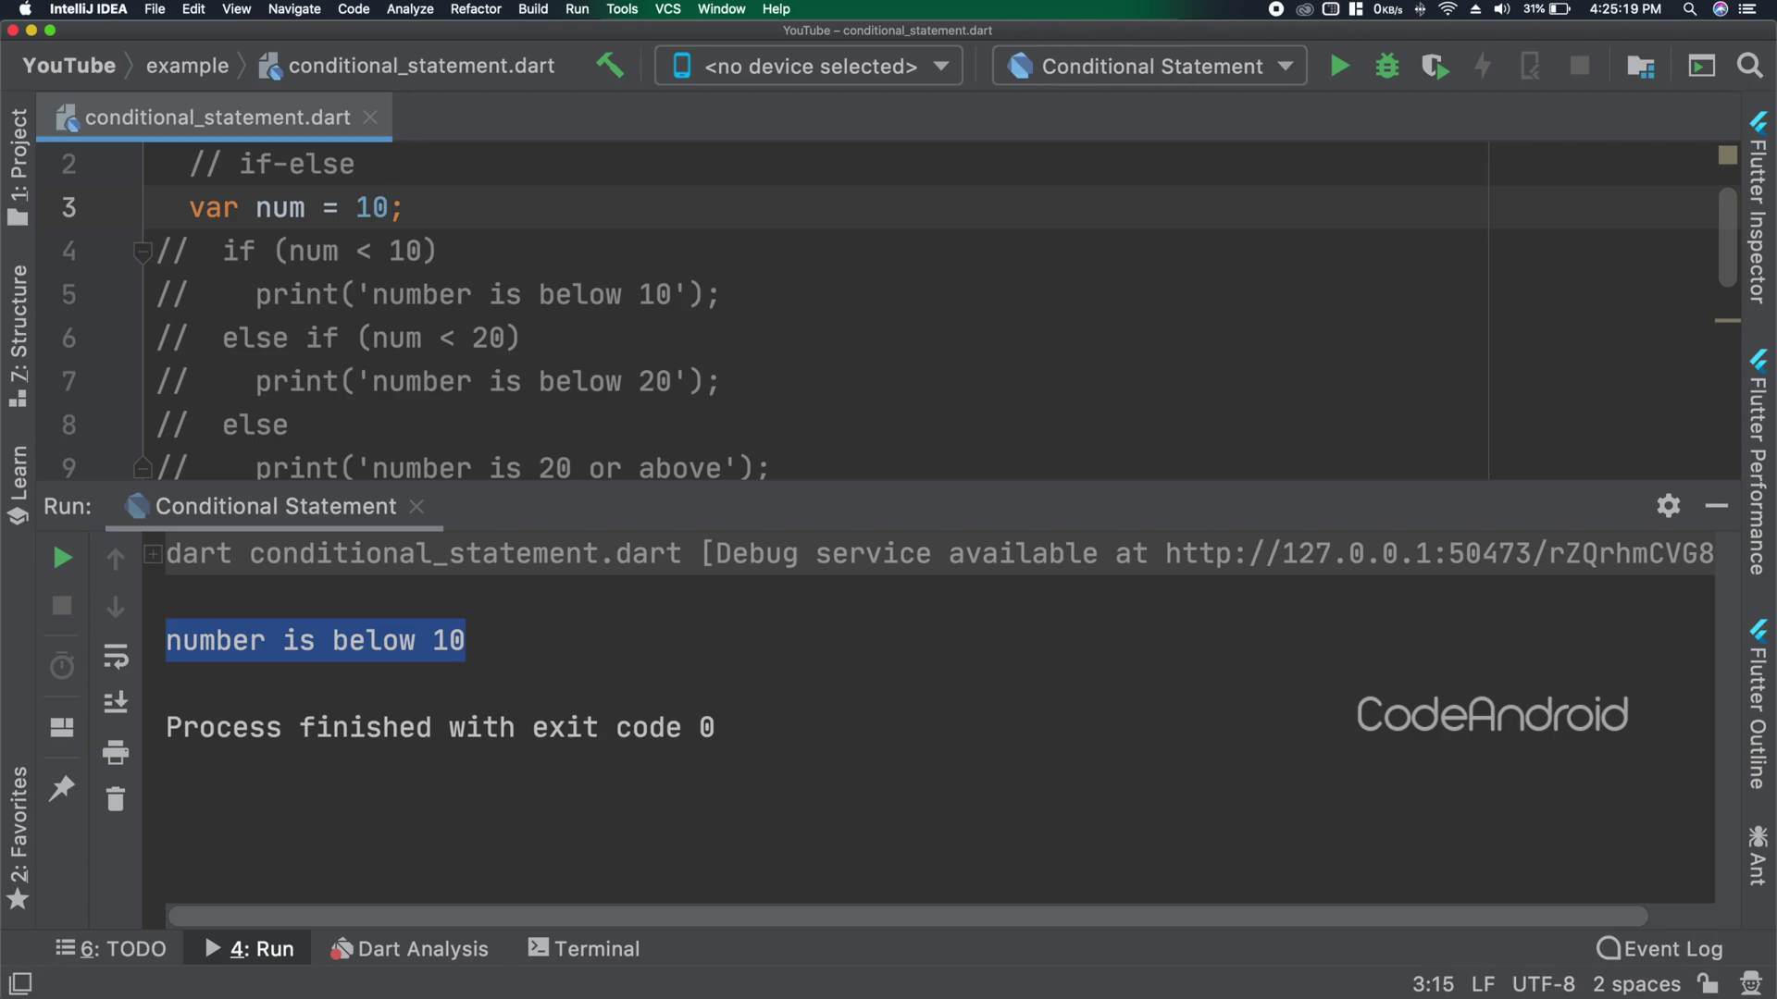
left_click(1341, 68)
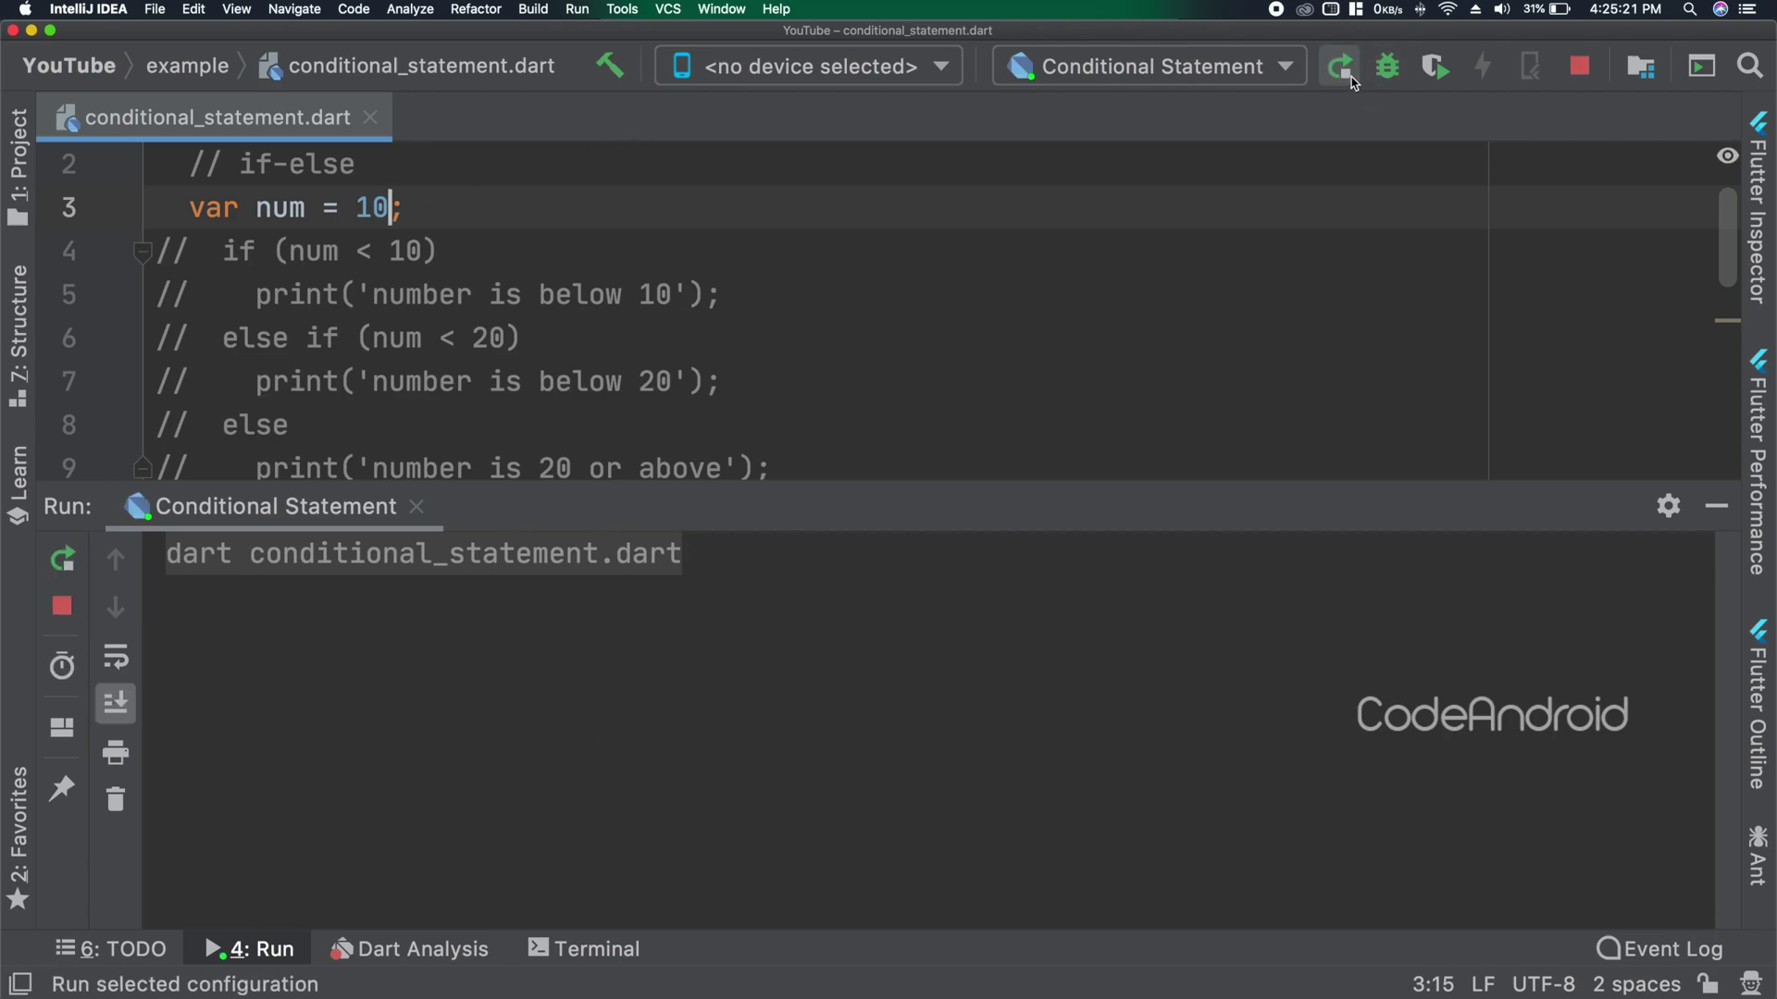
left_click_drag(199, 609, 207, 634)
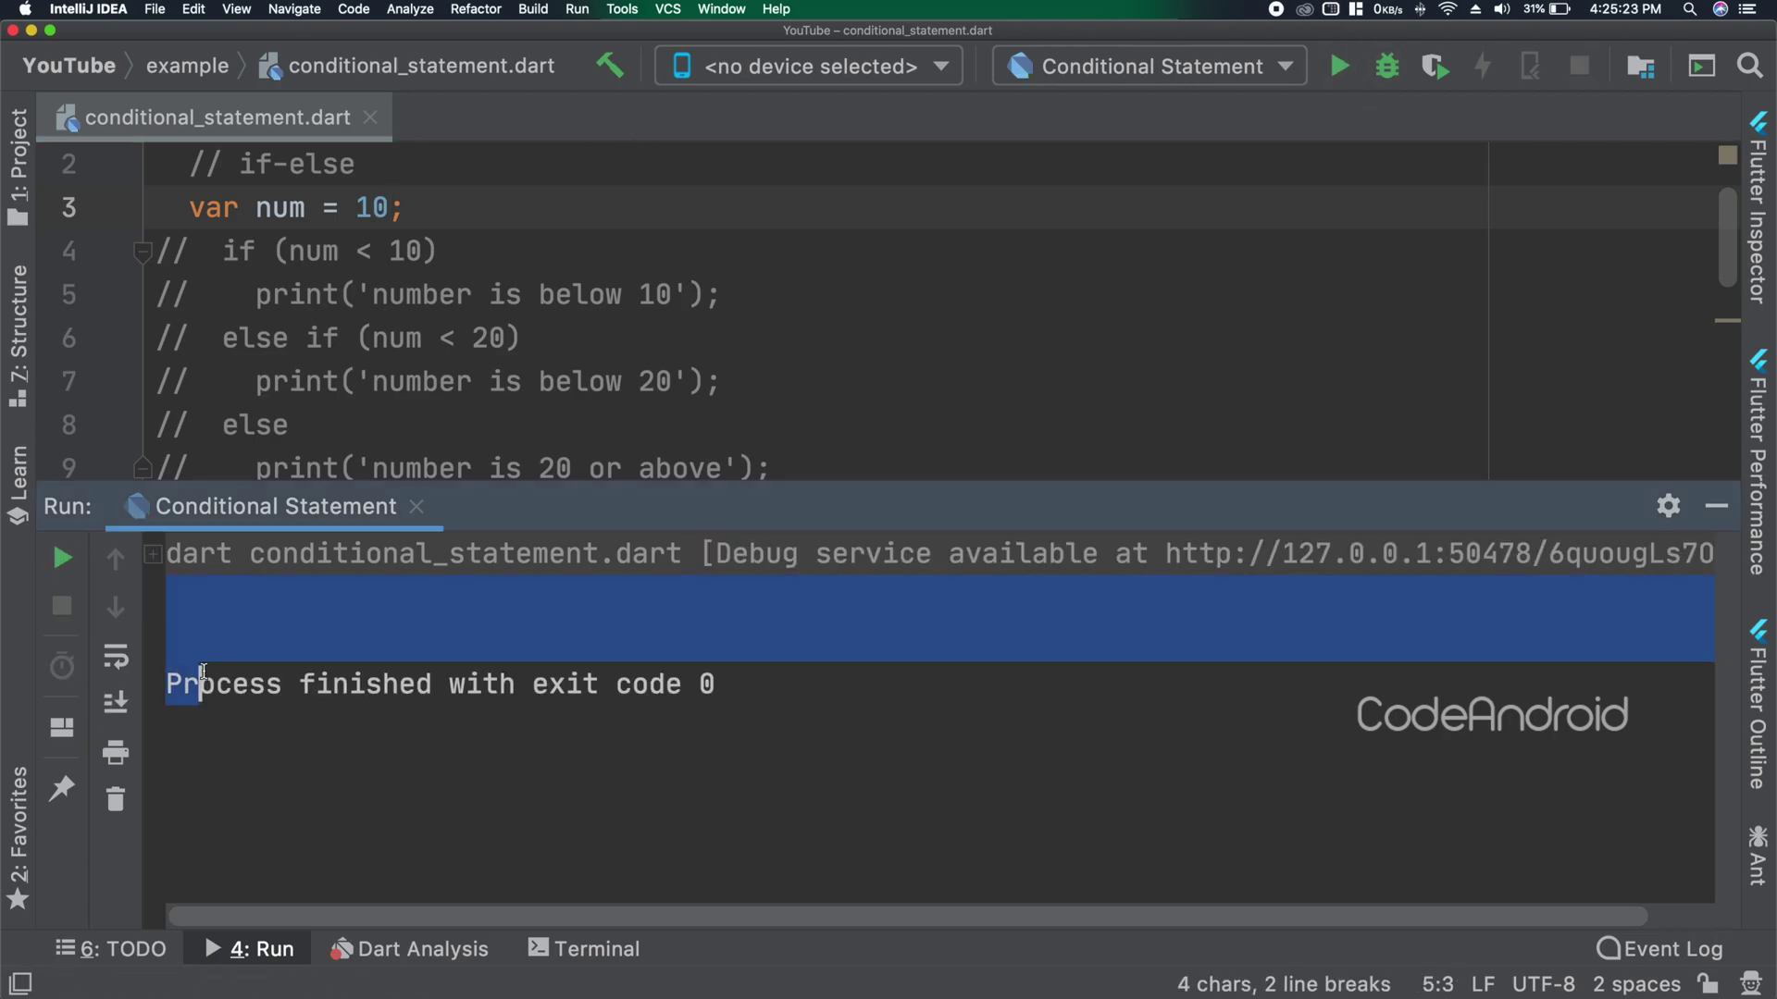
left_click(1715, 505)
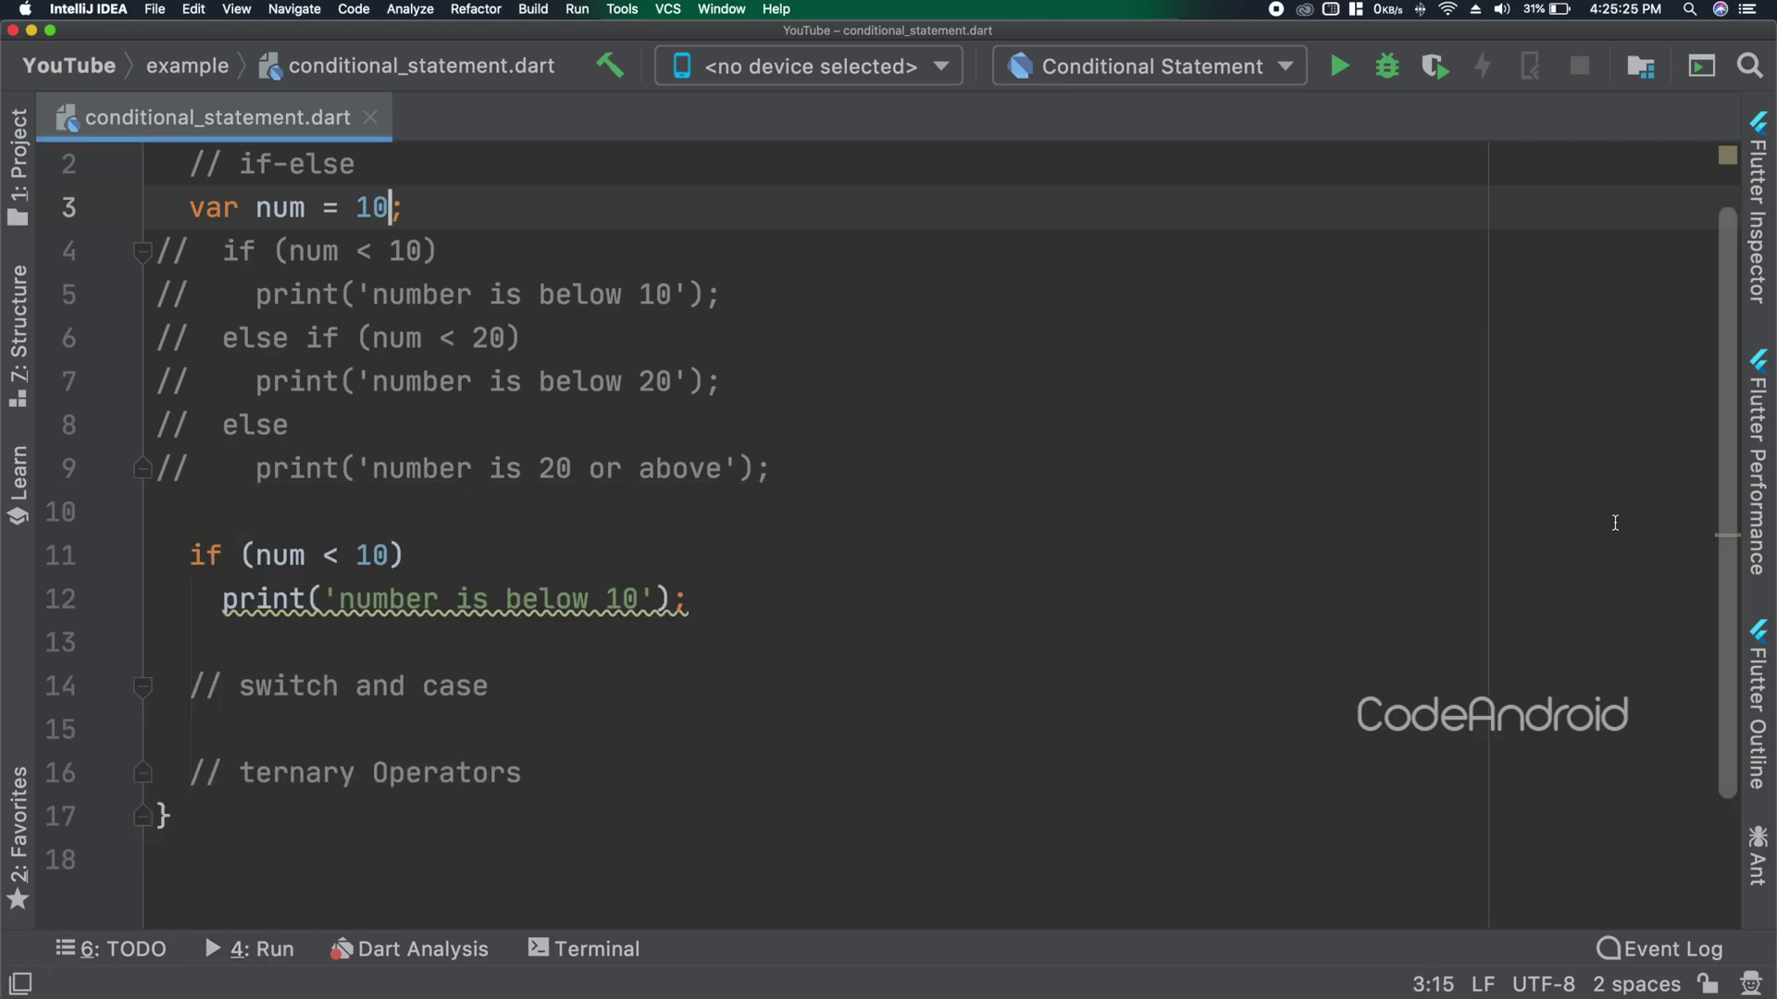
Write switch (num) with stacked cases 0 through 9.
left_click(612, 728)
key("Return")
type("s")
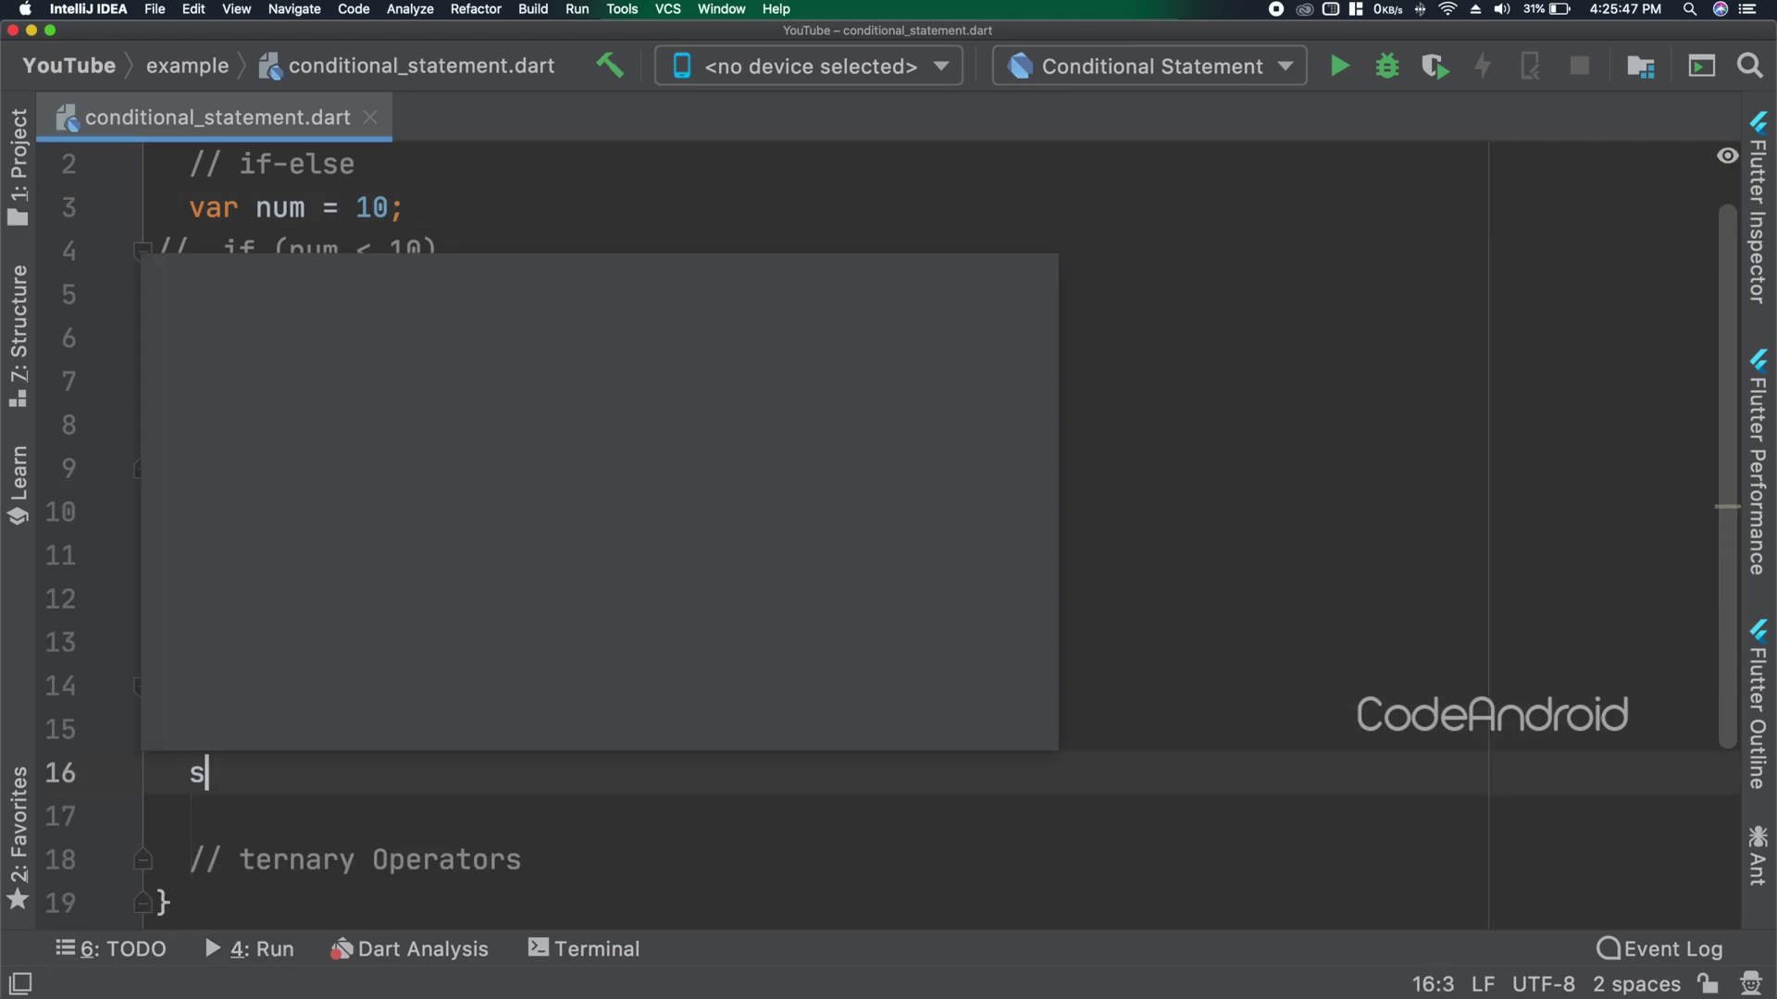
type("w")
key("Escape")
type("itch")
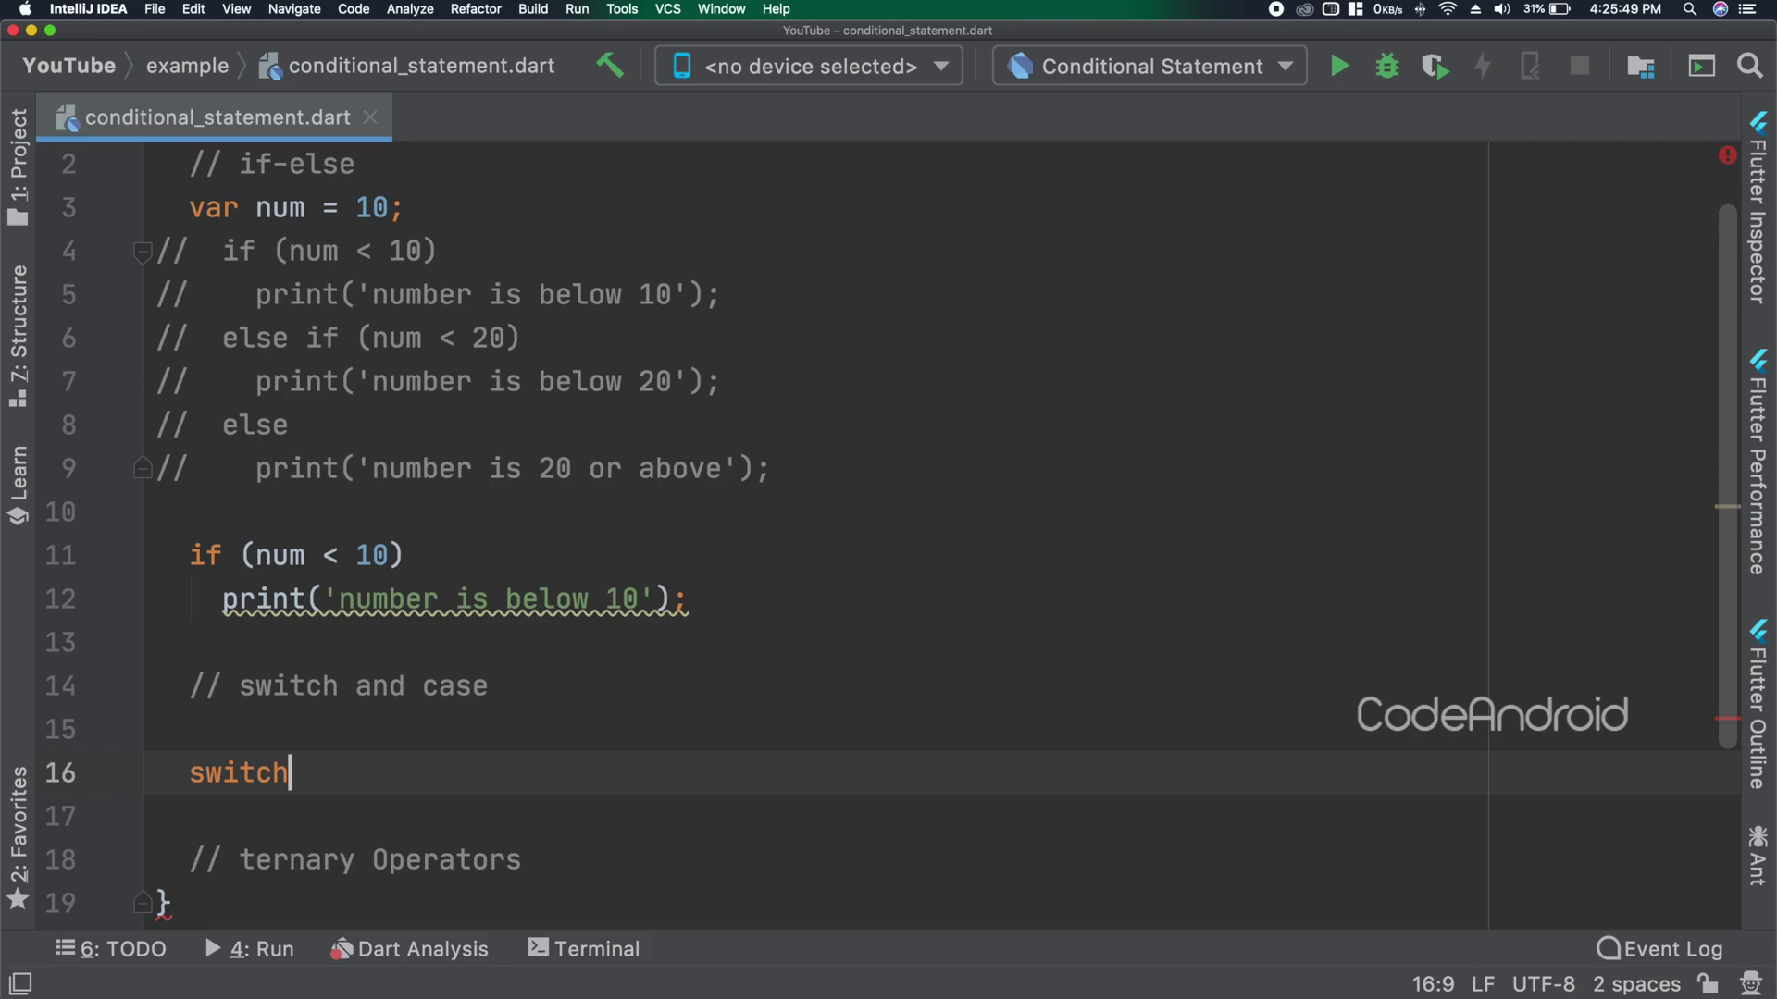
type("(num")
key("Escape")
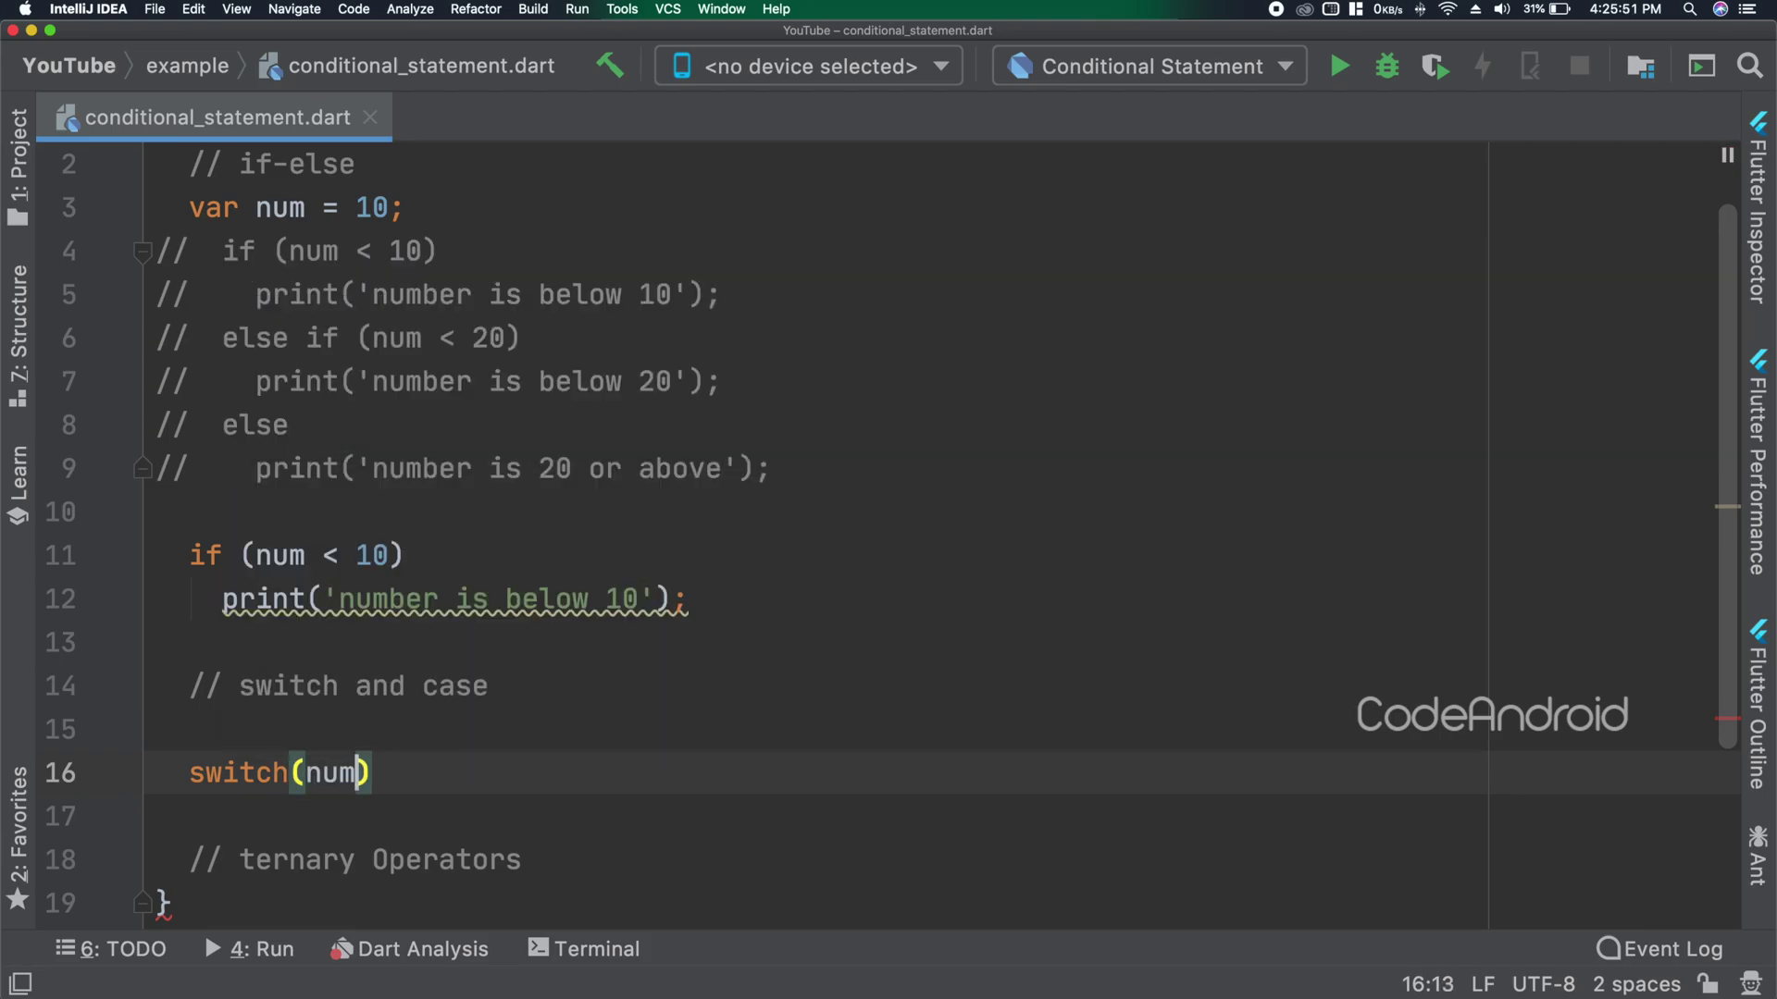
type("{")
key("Return")
type("case 0:")
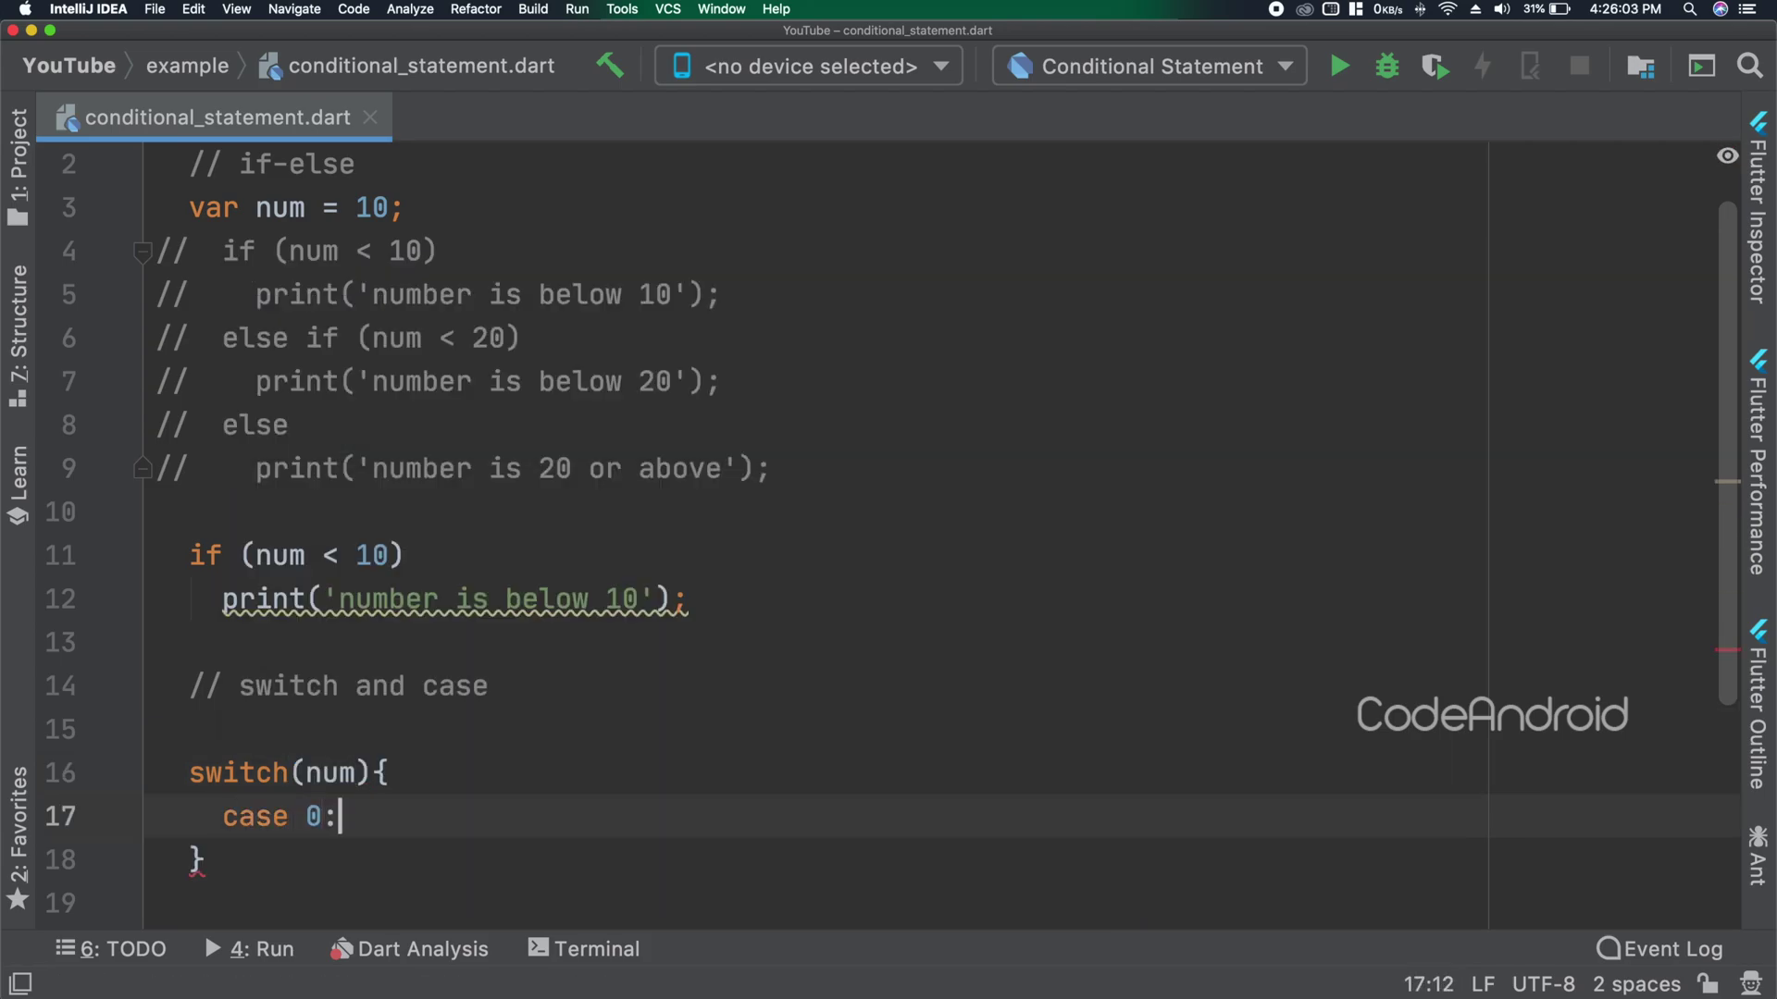
key("Return")
type("case 1:")
key("super+d")
key("super+d")
key("super+d")
type("23456789")
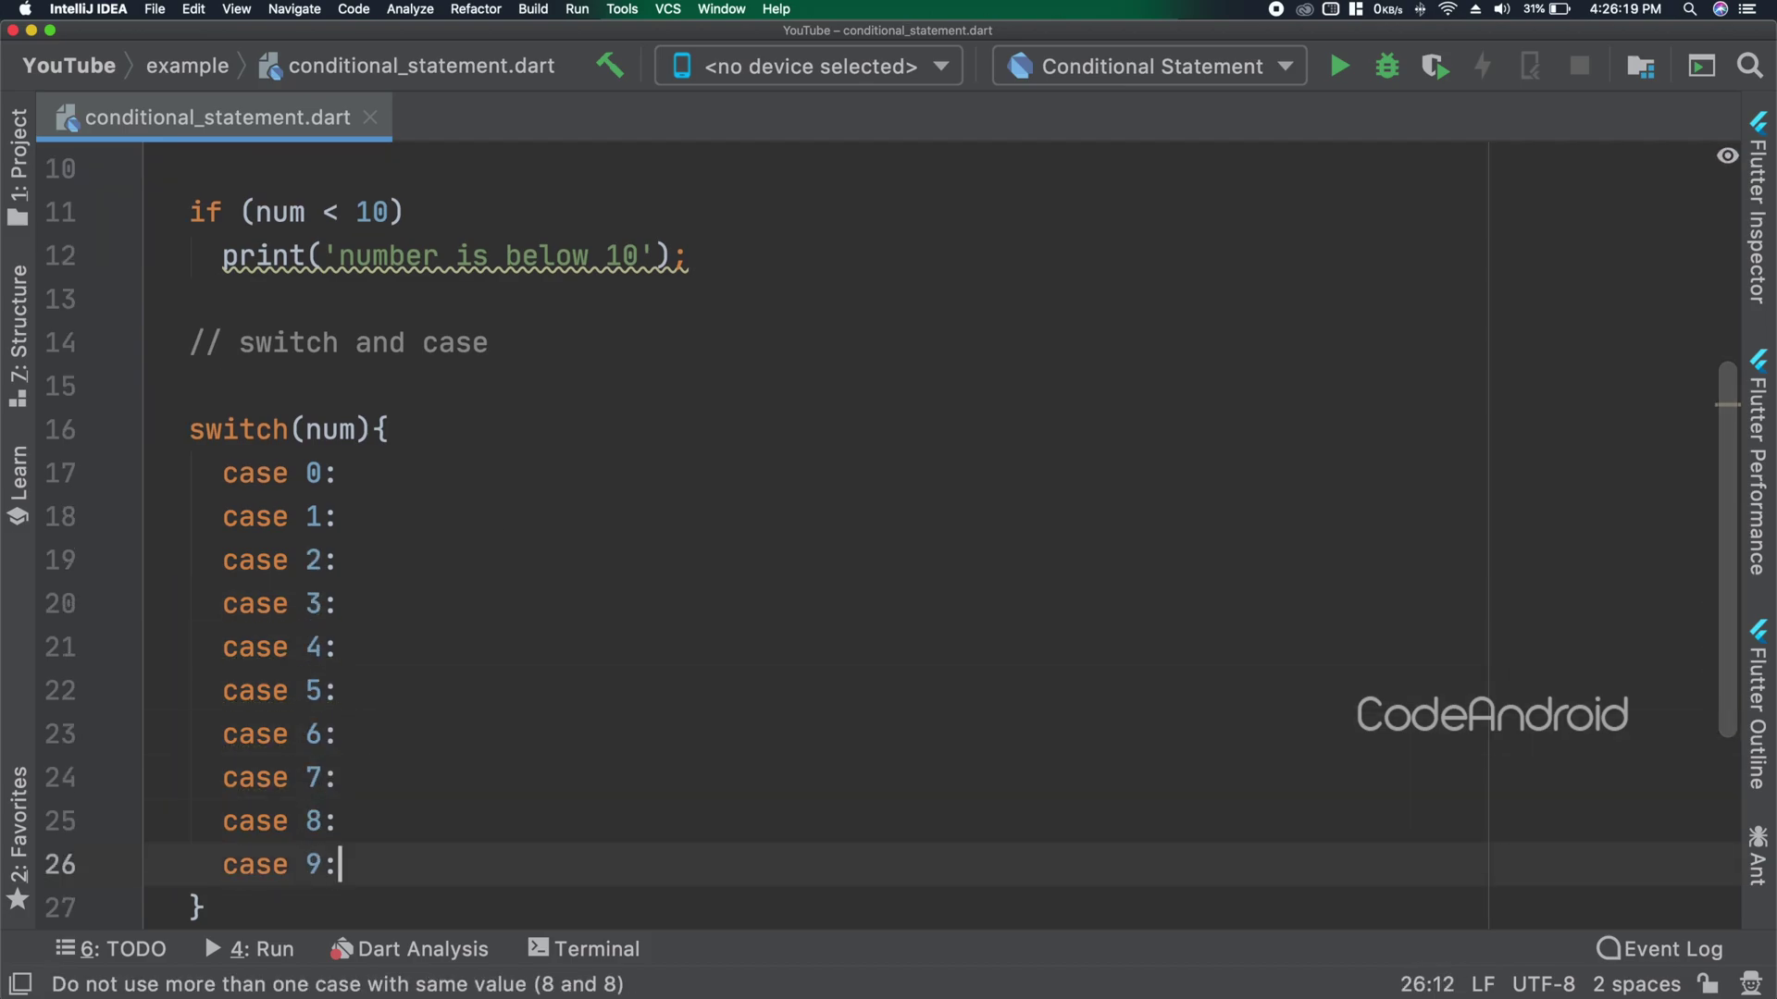
key("Return")
scroll(438, 366, "up", 4)
scroll(439, 366, "up", 3)
scroll(439, 367, "up", 3)
left_click_drag(254, 338, 729, 344)
Add print('number is below 10'); and break after case 9.
key("super+c")
scroll(833, 348, "down", 3)
scroll(568, 682, "down", 5)
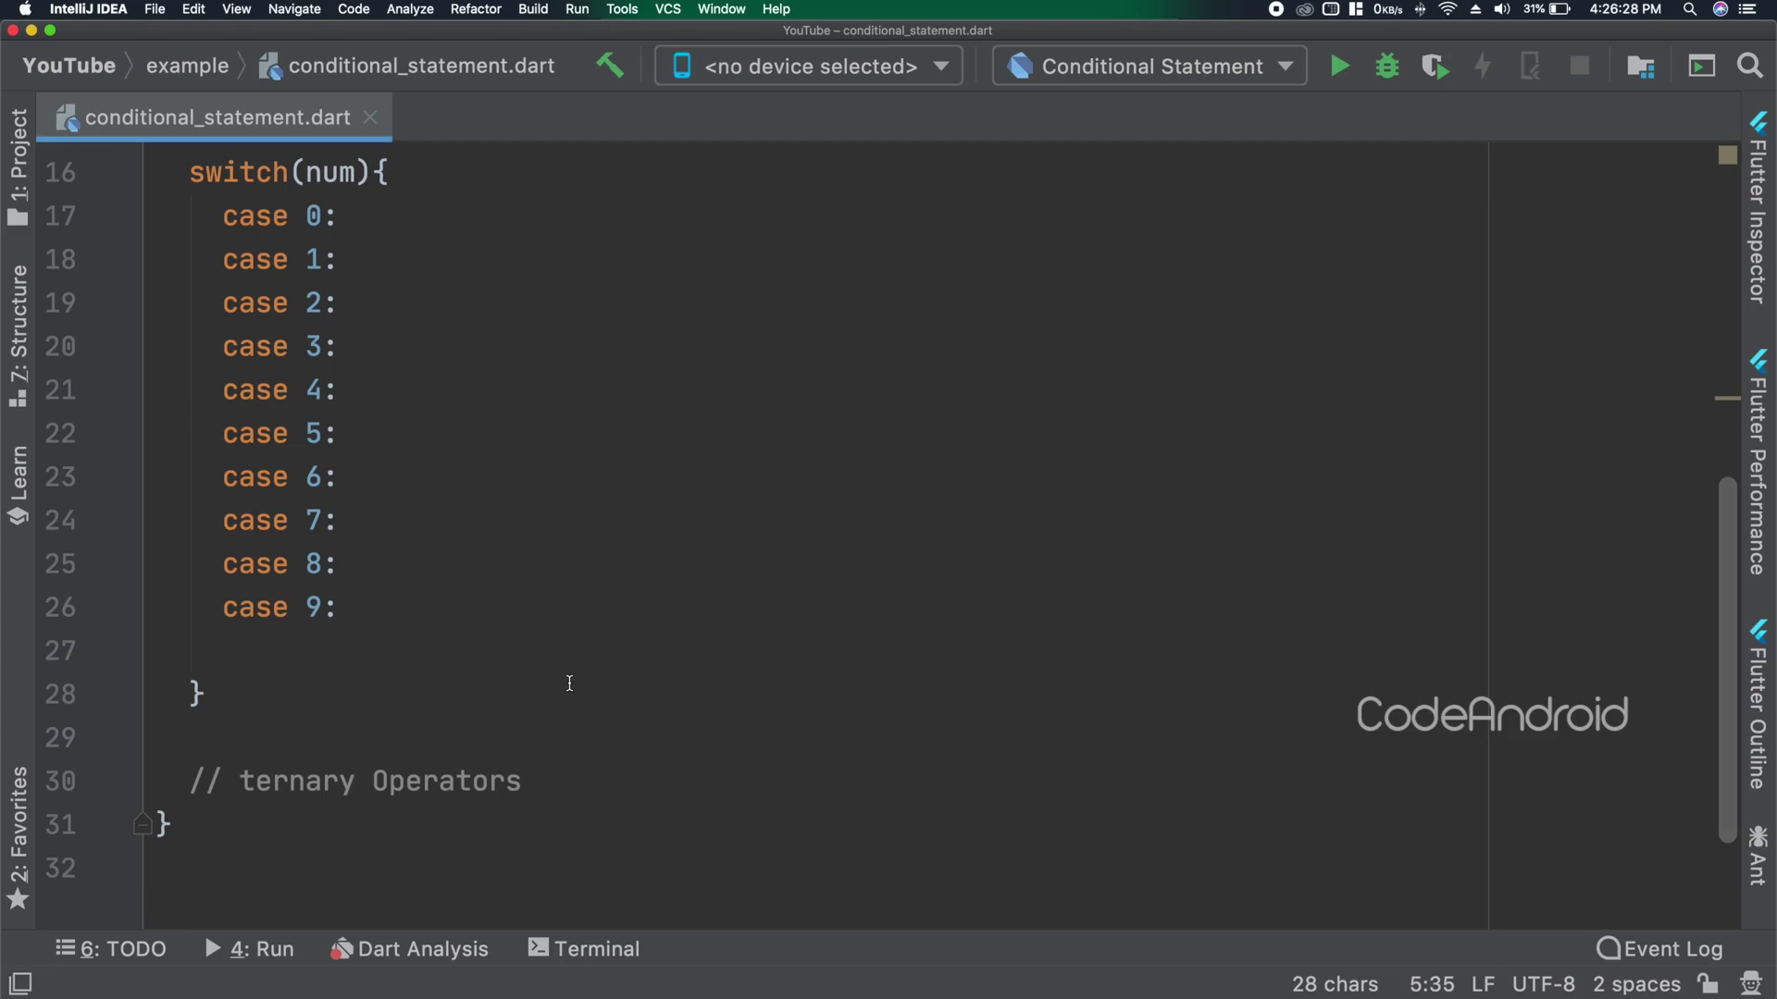
left_click(490, 614)
key("super+v")
type("break;")
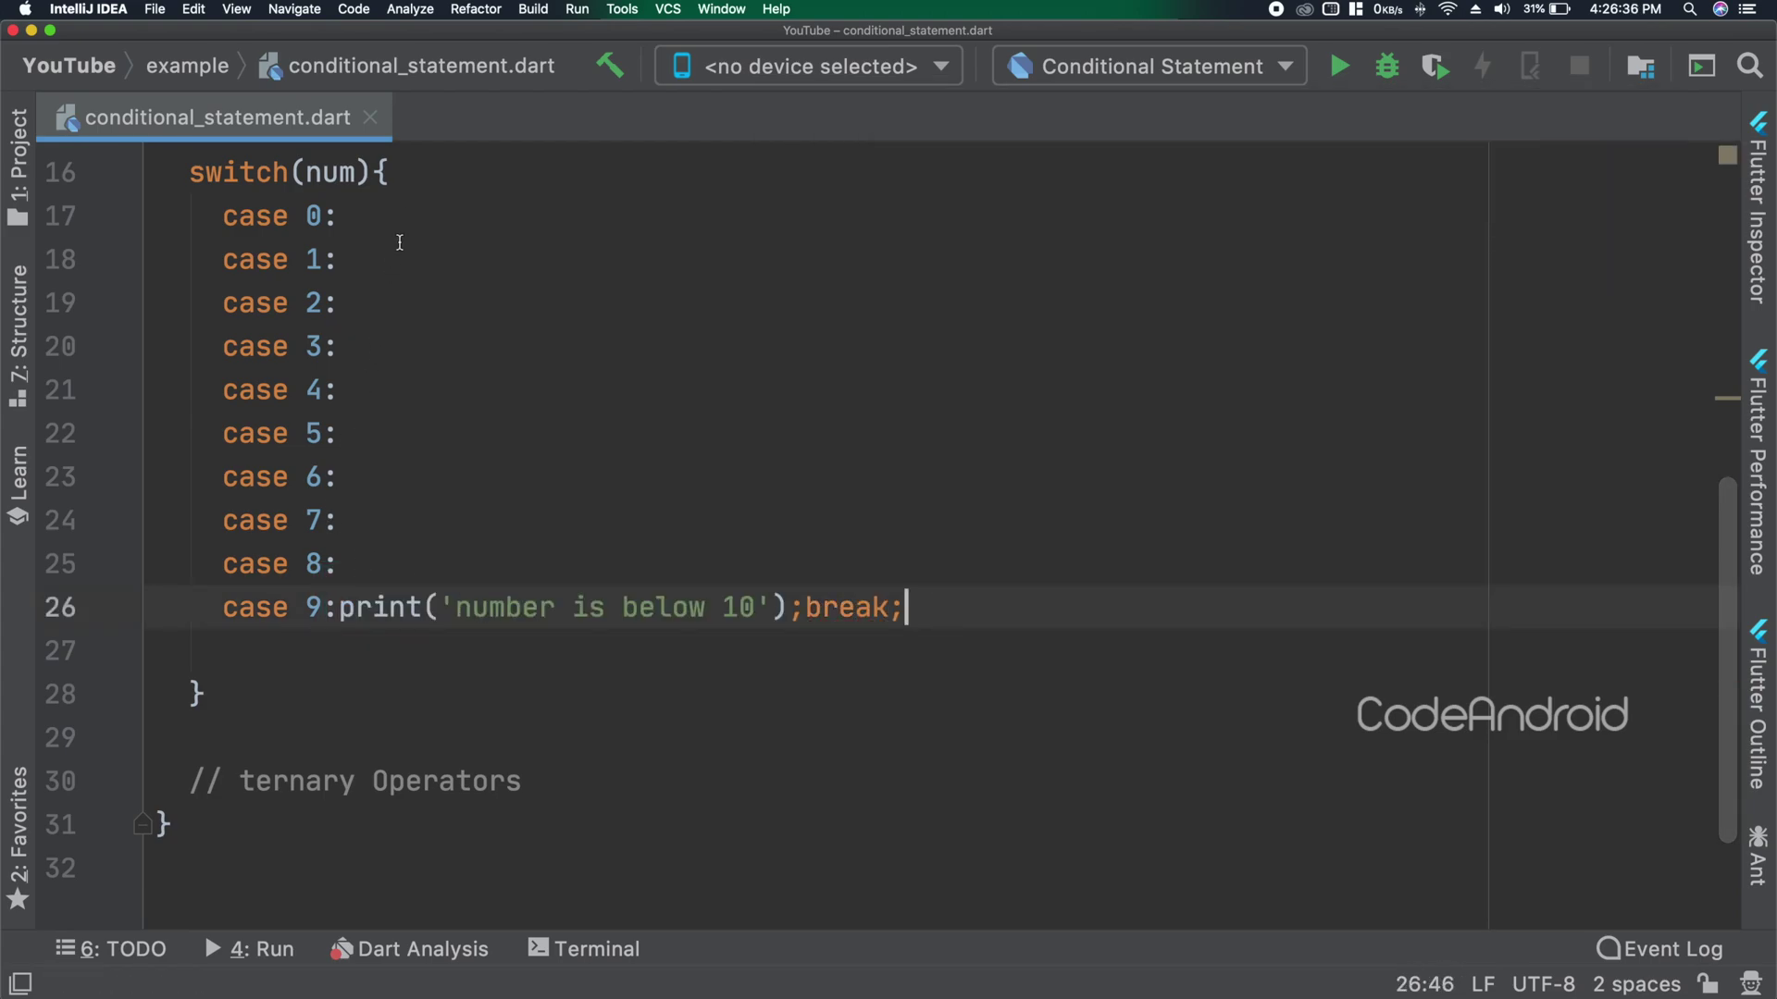
Duplicate the case block and renumber the copies to cases 10 through 19.
left_click(409, 173, "shift")
key("super+d")
key("Up")
key("Up")
key("Up")
key("Left")
key("Left")
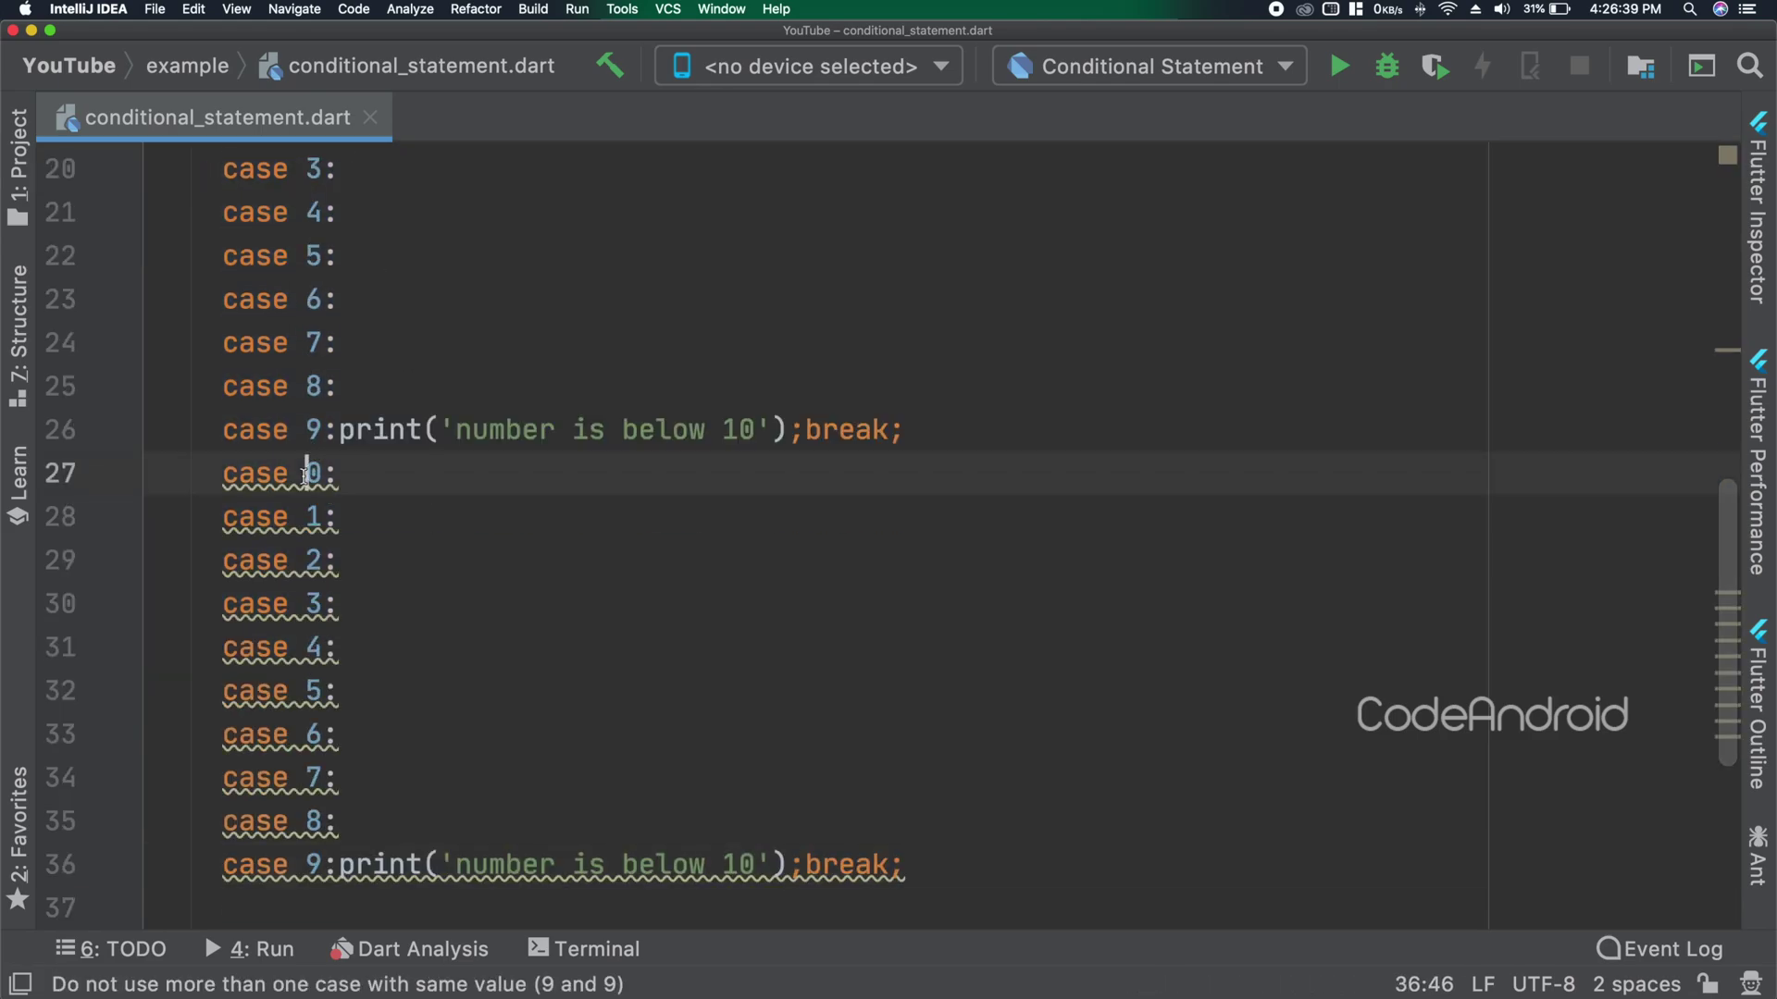
type("1")
key("Down")
key("Left")
type("1")
key("Down")
key("Left")
key("1")
key("Down")
key("Left")
key("1")
key("Down")
key("Left")
key("1")
key("Down")
key("Left")
key("1")
key("Down")
key("Left")
key("1")
key("Down")
key("Left")
key("1")
key("Down")
key("Left")
key("1")
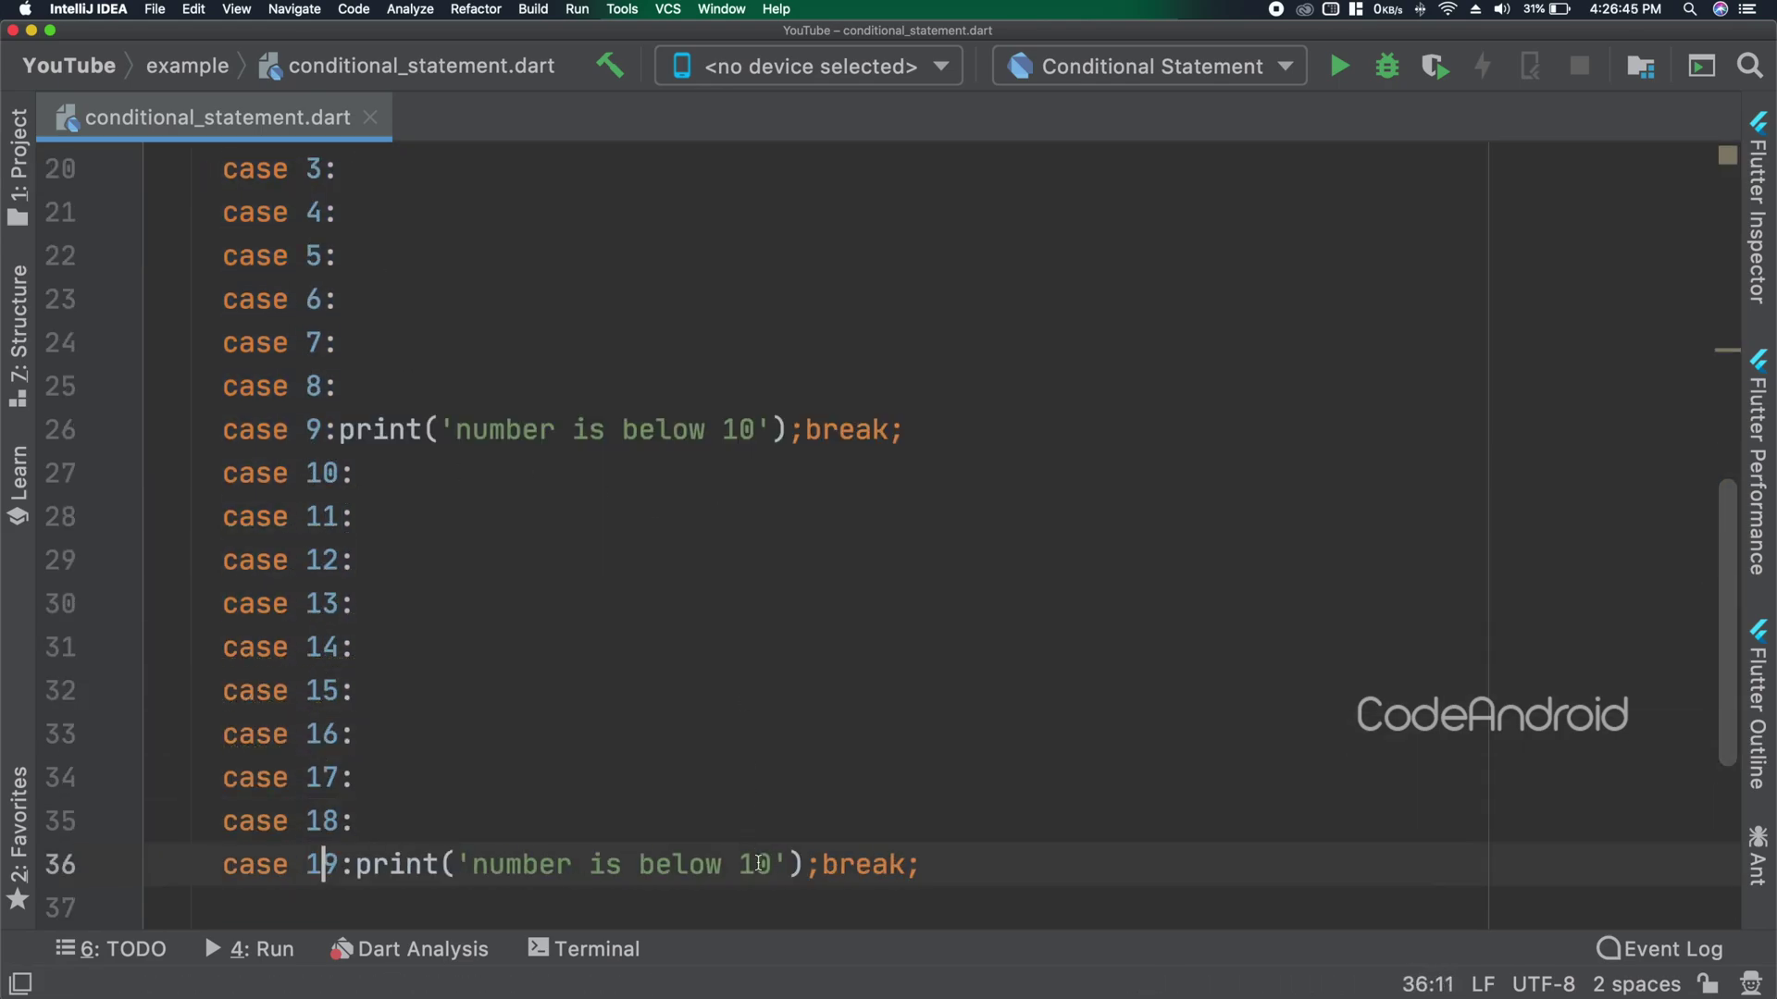
Change the copied message to 20, add default printing 'number is 20 or above', and run.
left_click(760, 864)
key("BackSpace")
type("2")
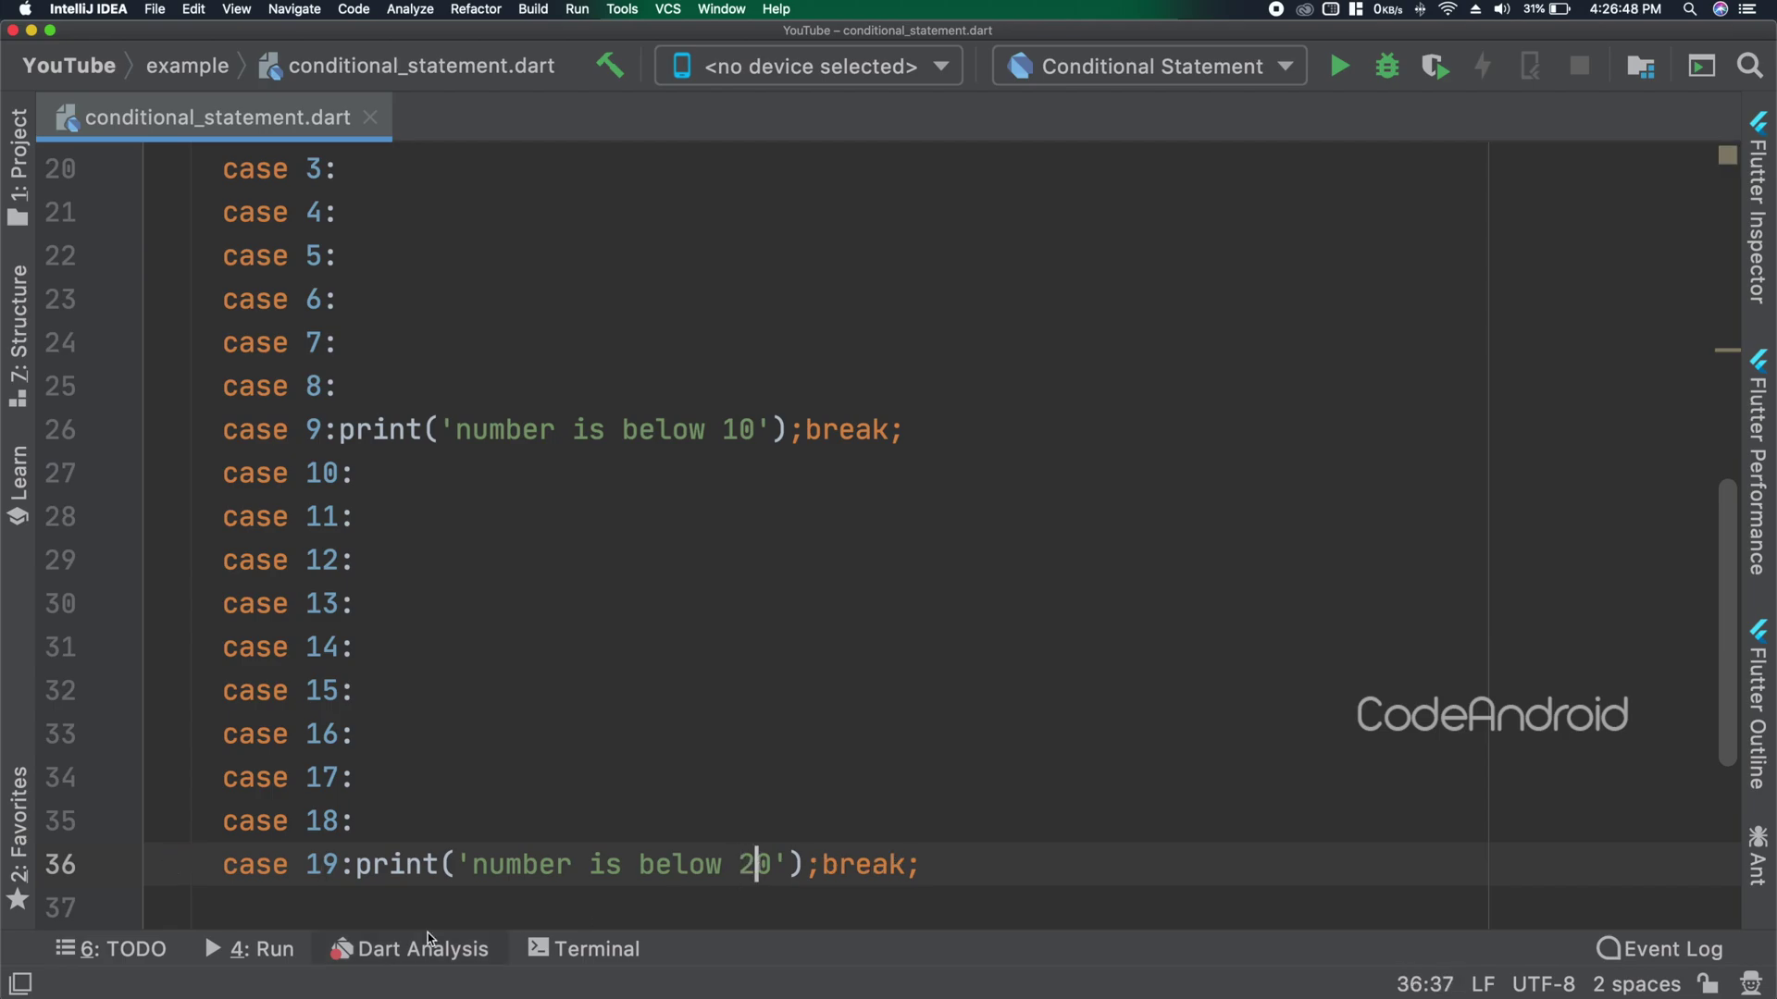
scroll(742, 770, "down", 2)
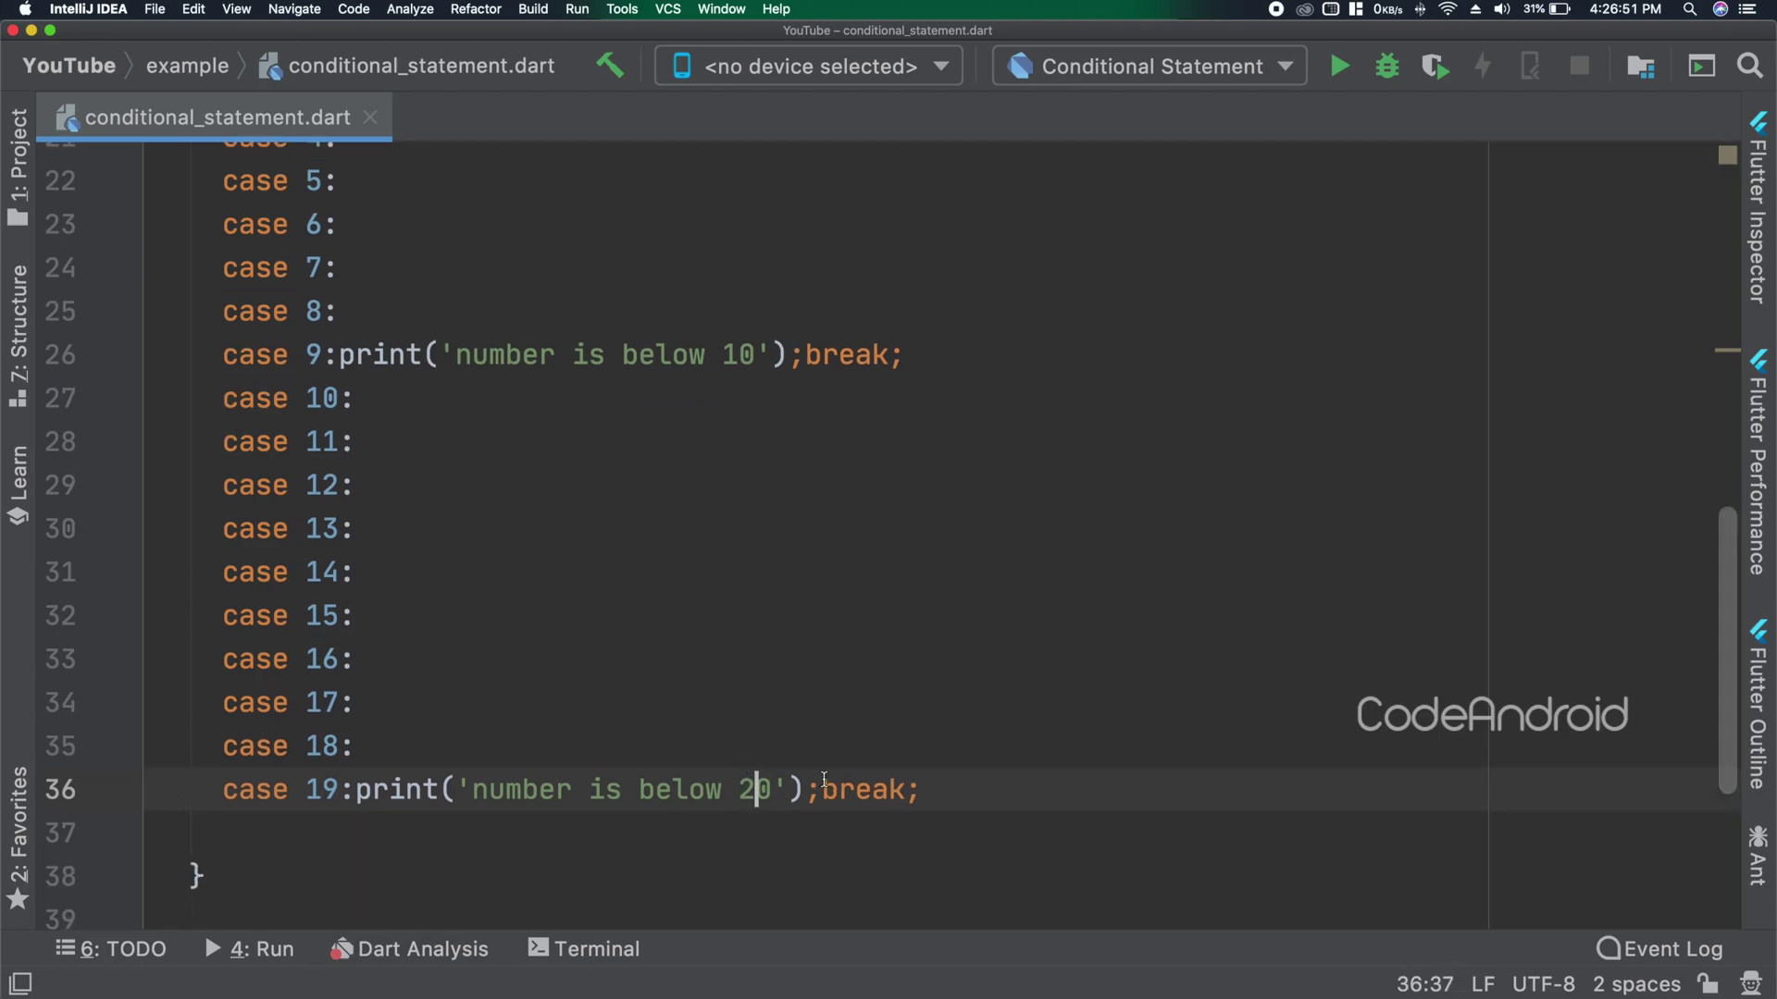
left_click(944, 803)
key("Return")
type("de")
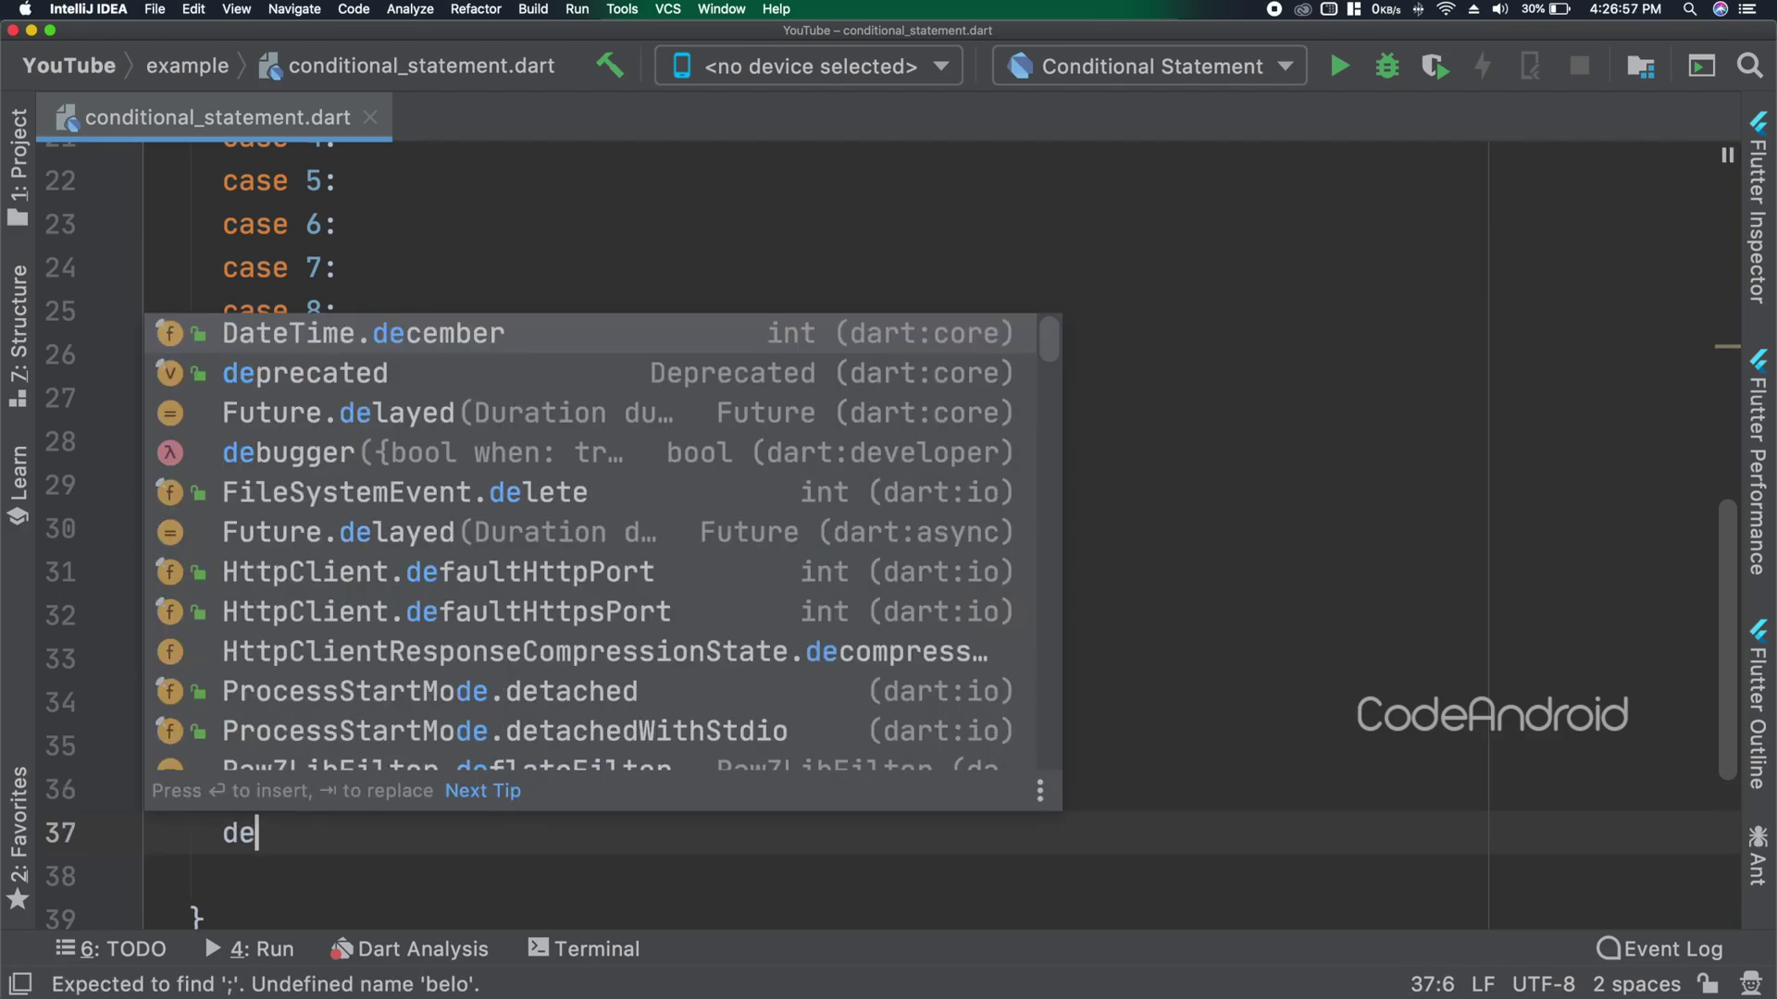
type("fault")
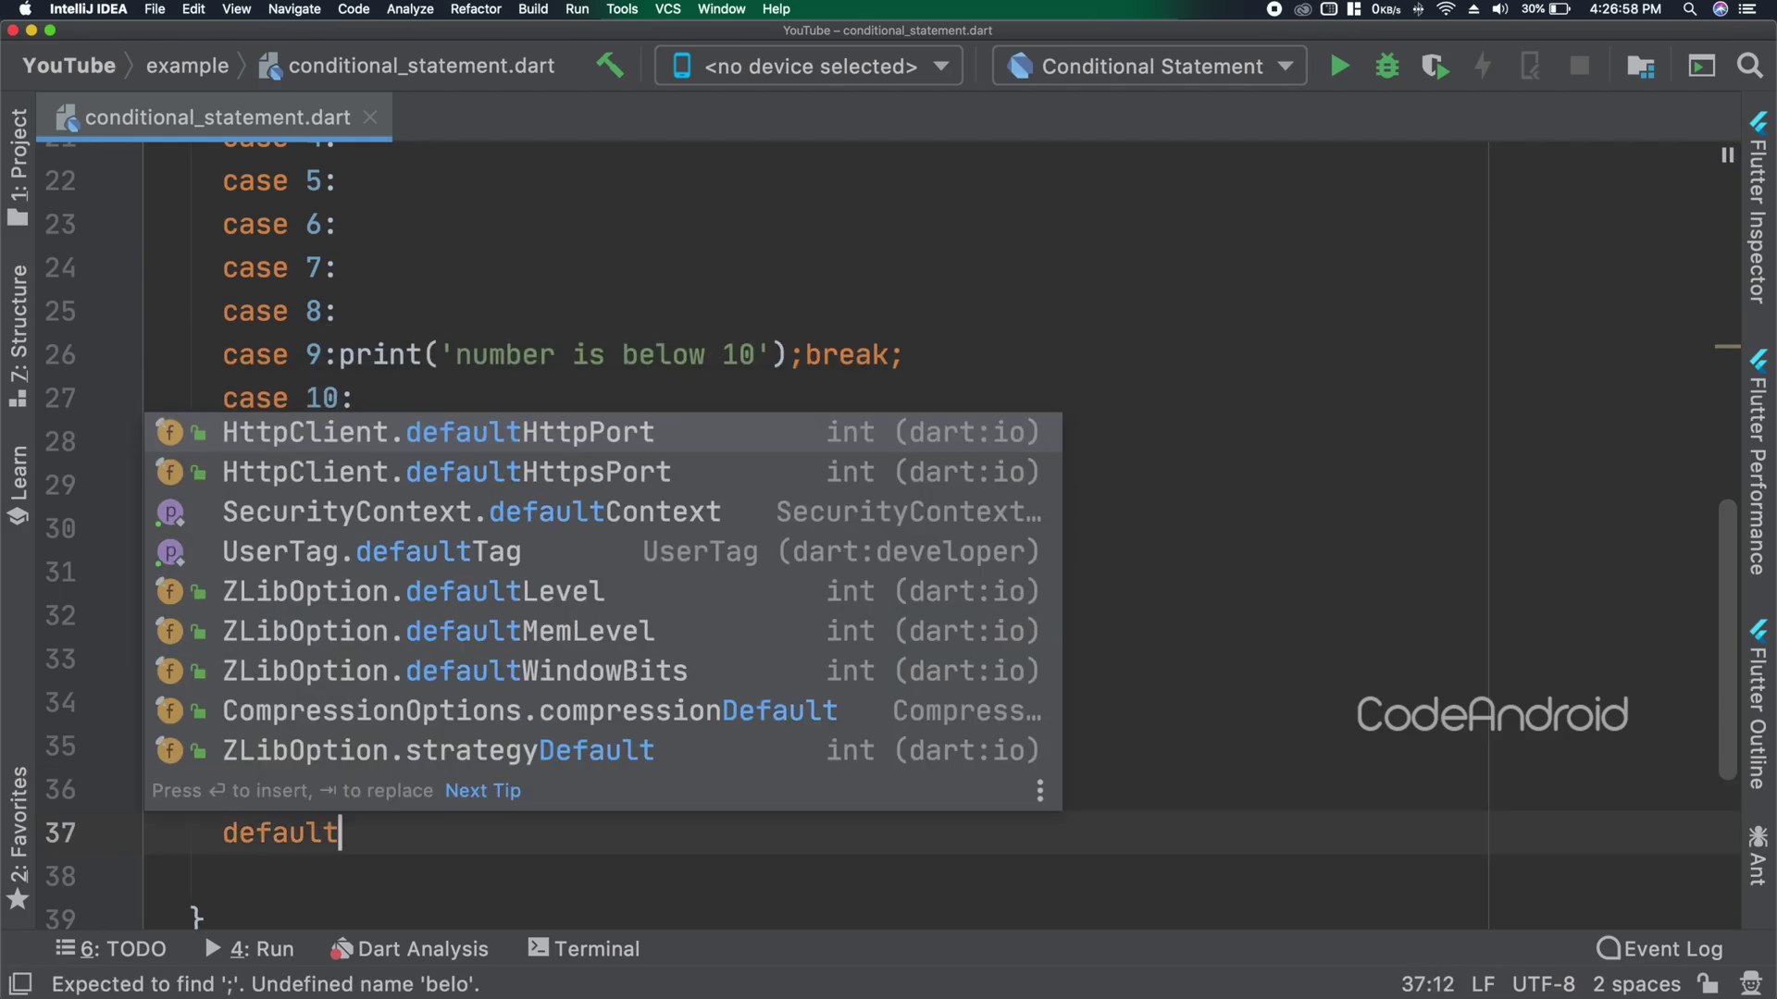
type(":")
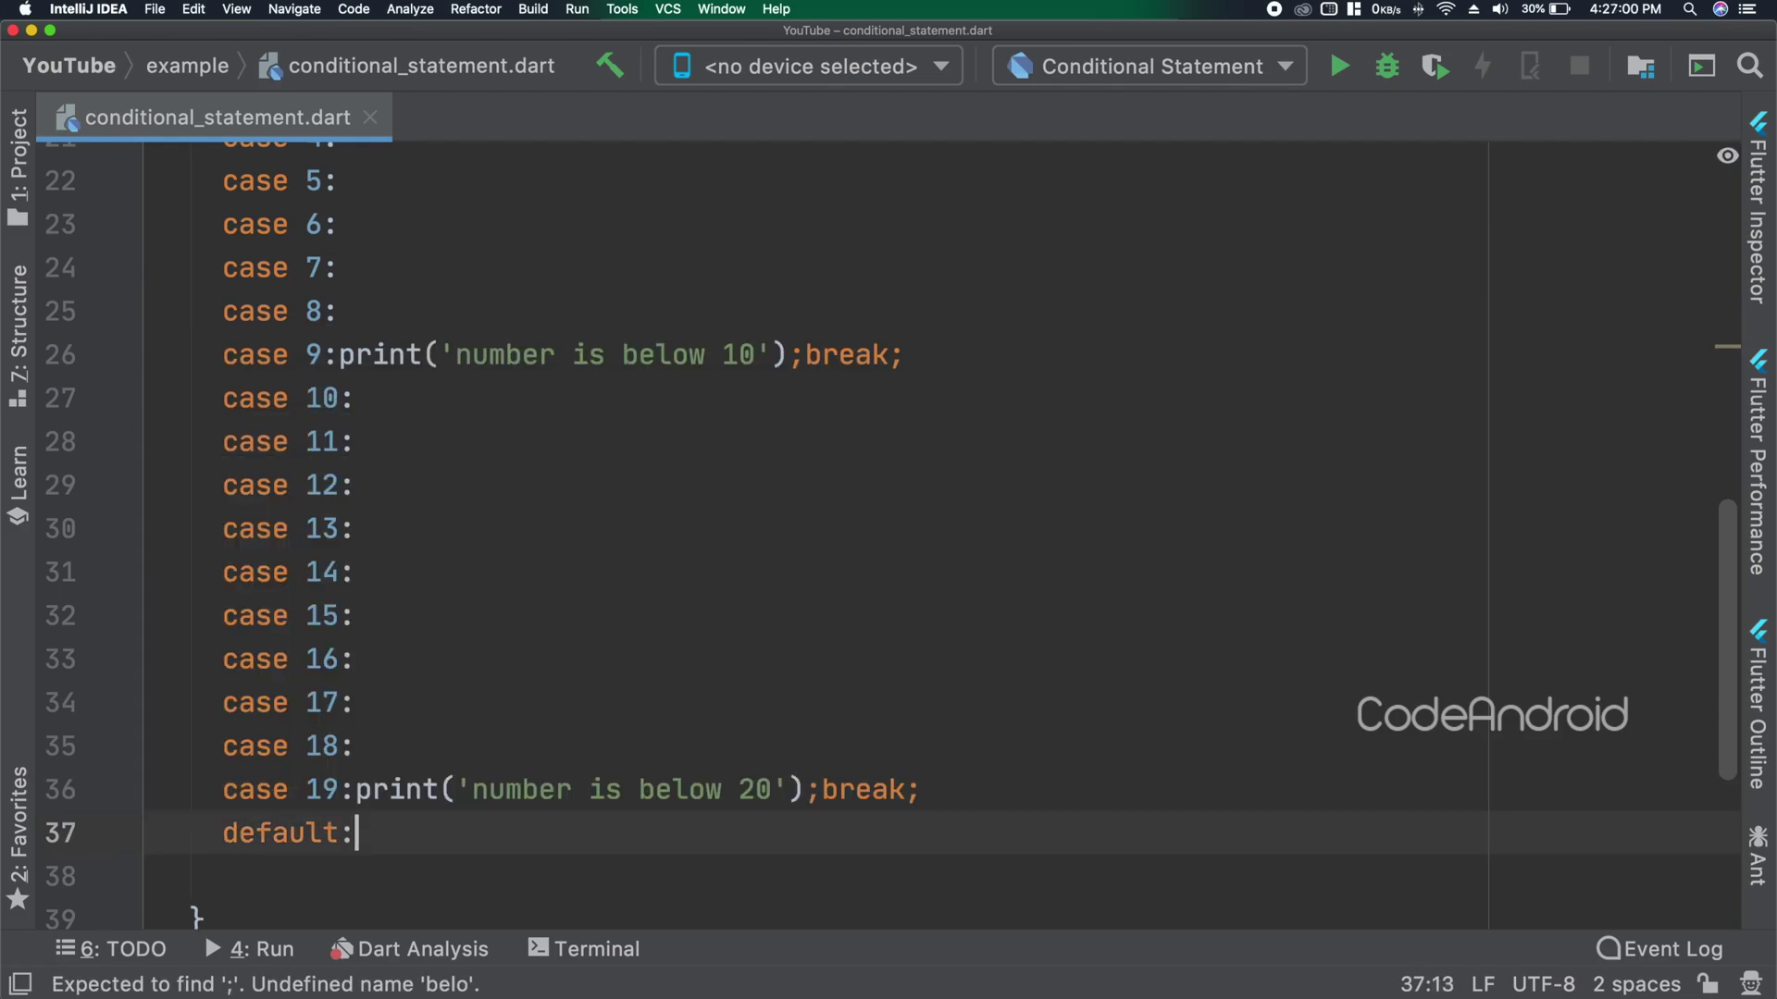
scroll(617, 568, "down", 5)
left_click_drag(358, 386, 803, 387)
scroll(484, 430, "up", 10)
left_click_drag(256, 199, 766, 199)
key("super+c")
scroll(764, 246, "down", 5)
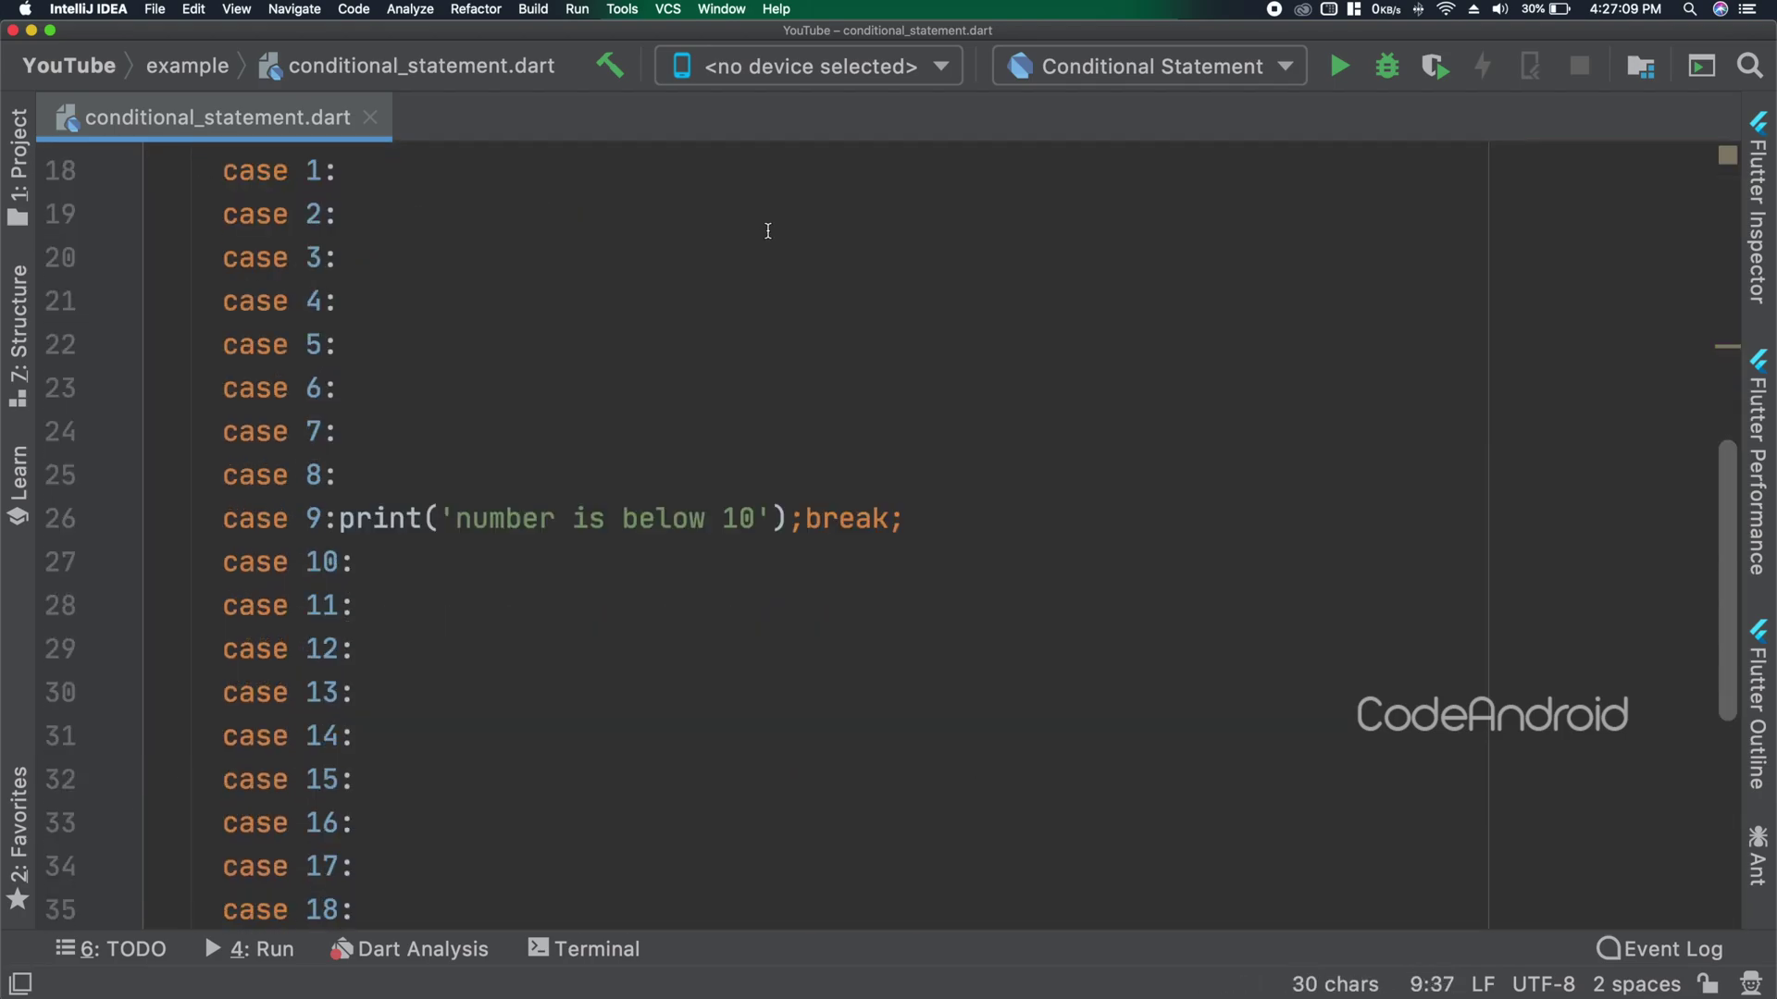
scroll(595, 718, "down", 2)
key("super+v")
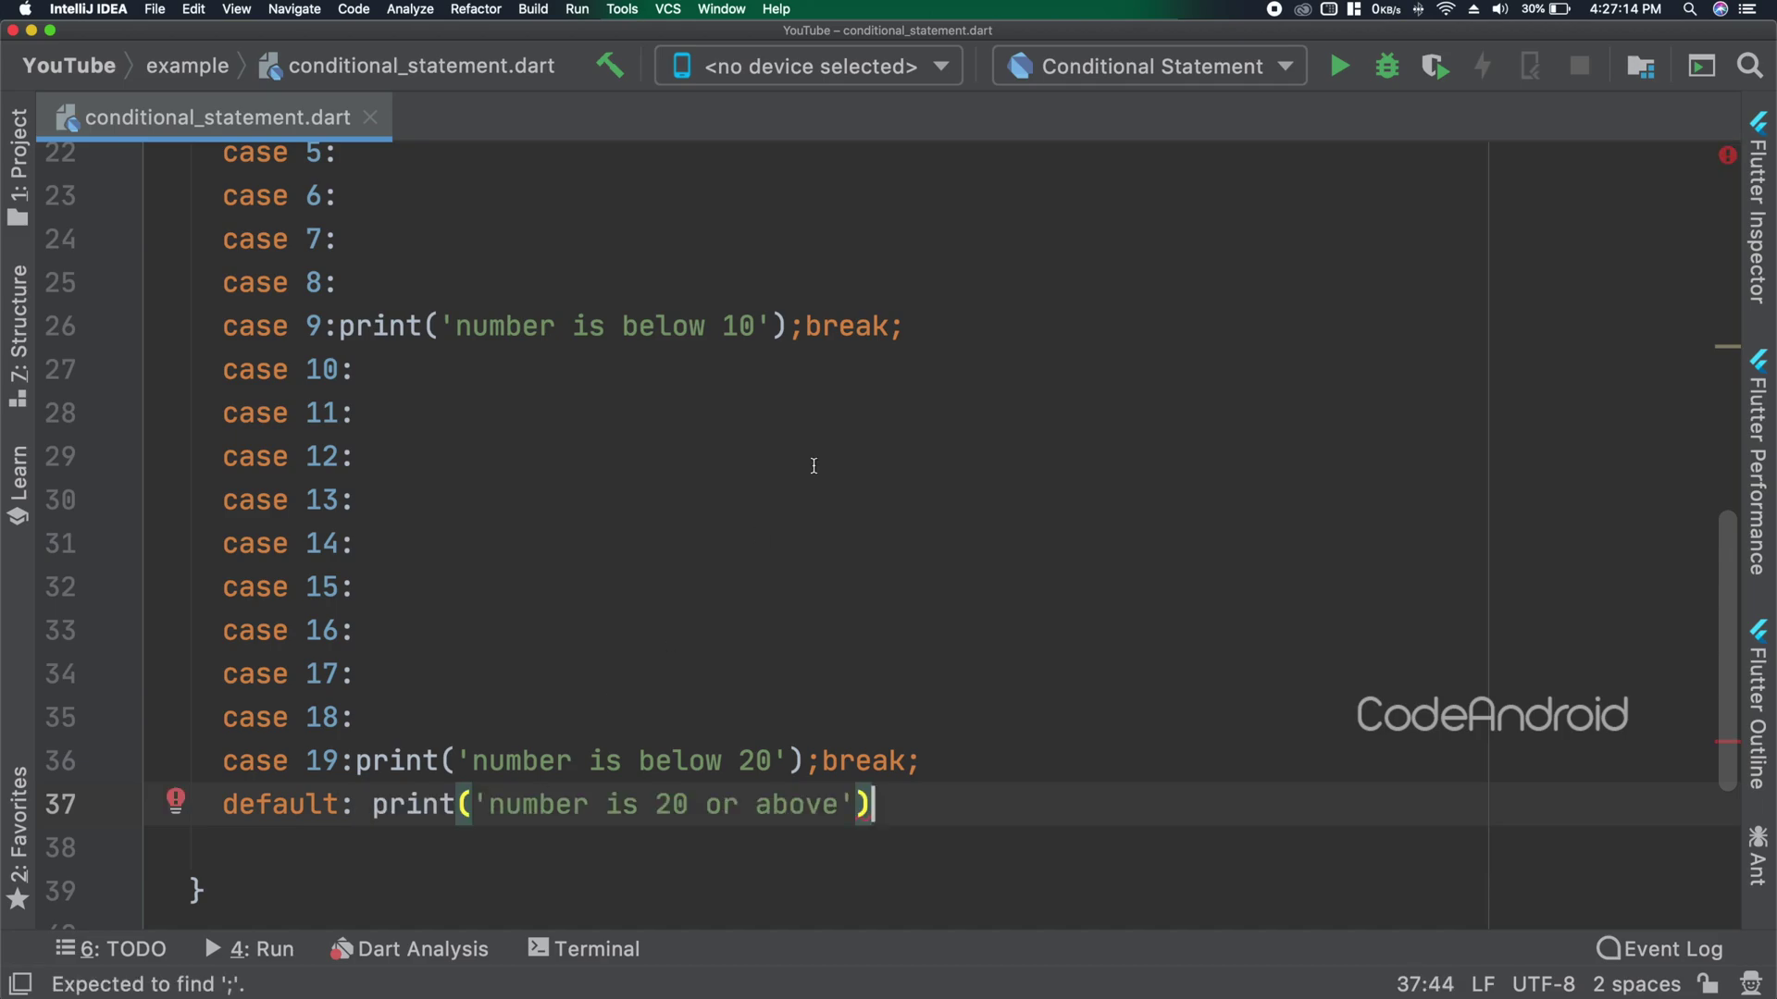
type(";")
left_click(1340, 66)
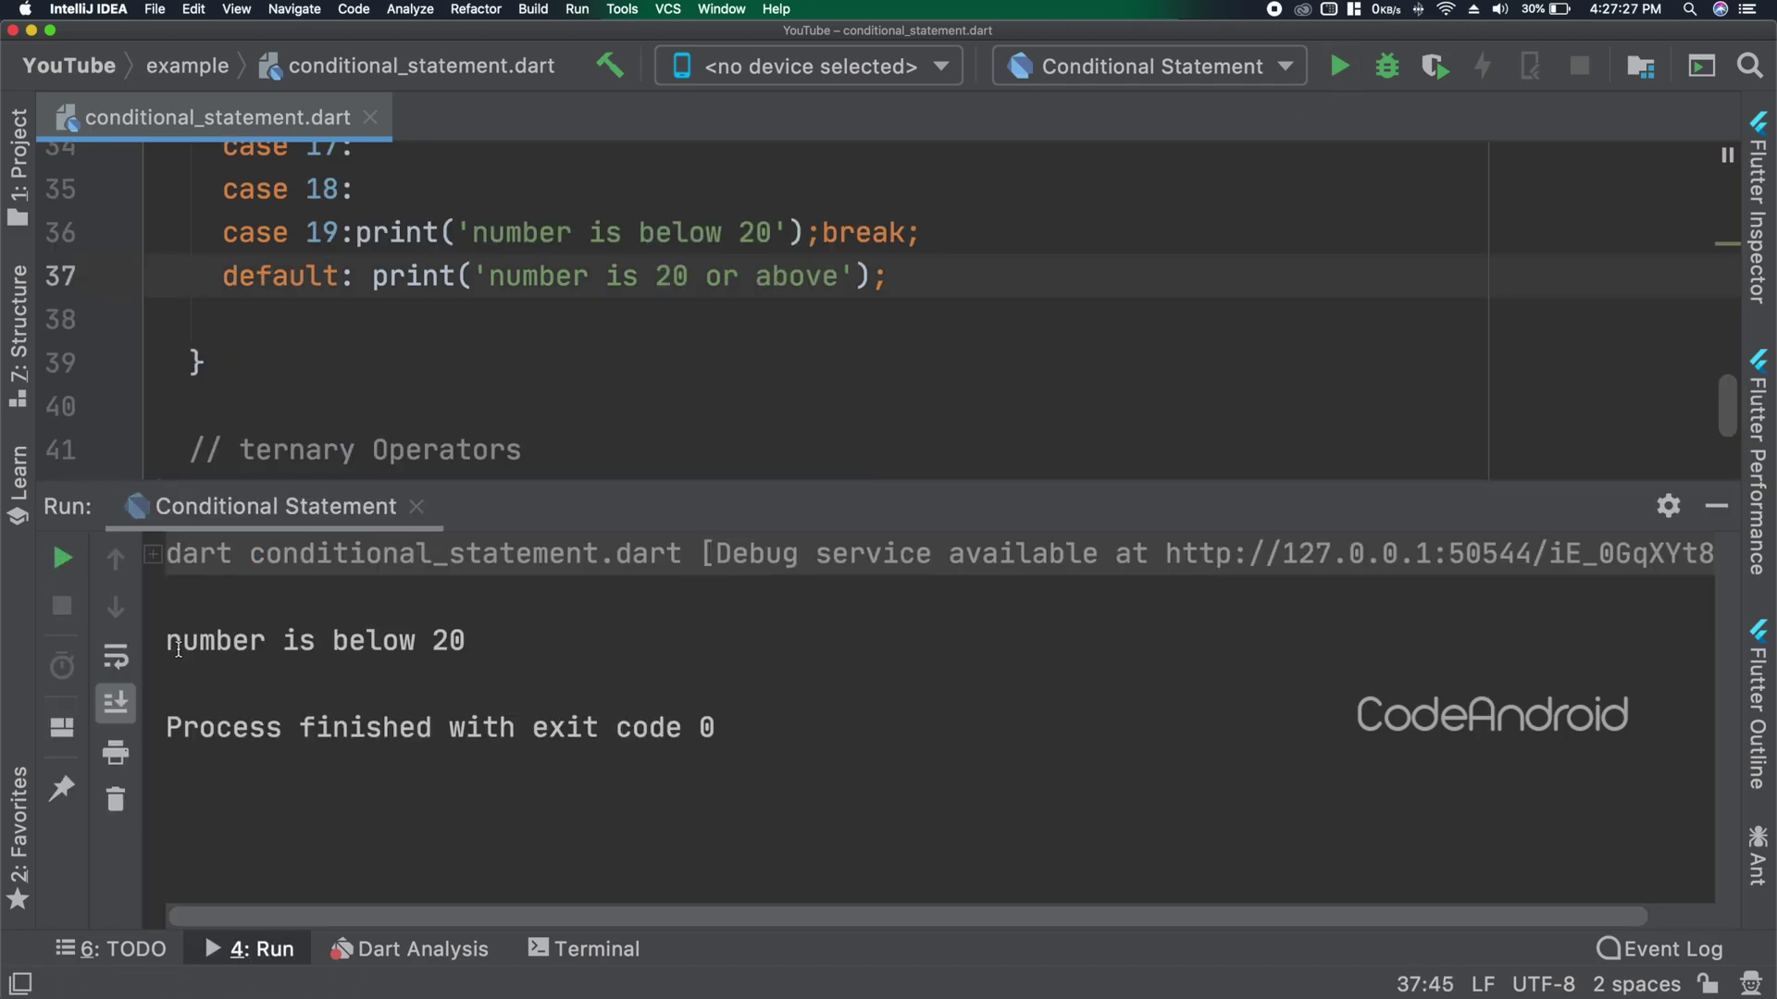
left_click_drag(166, 639, 488, 643)
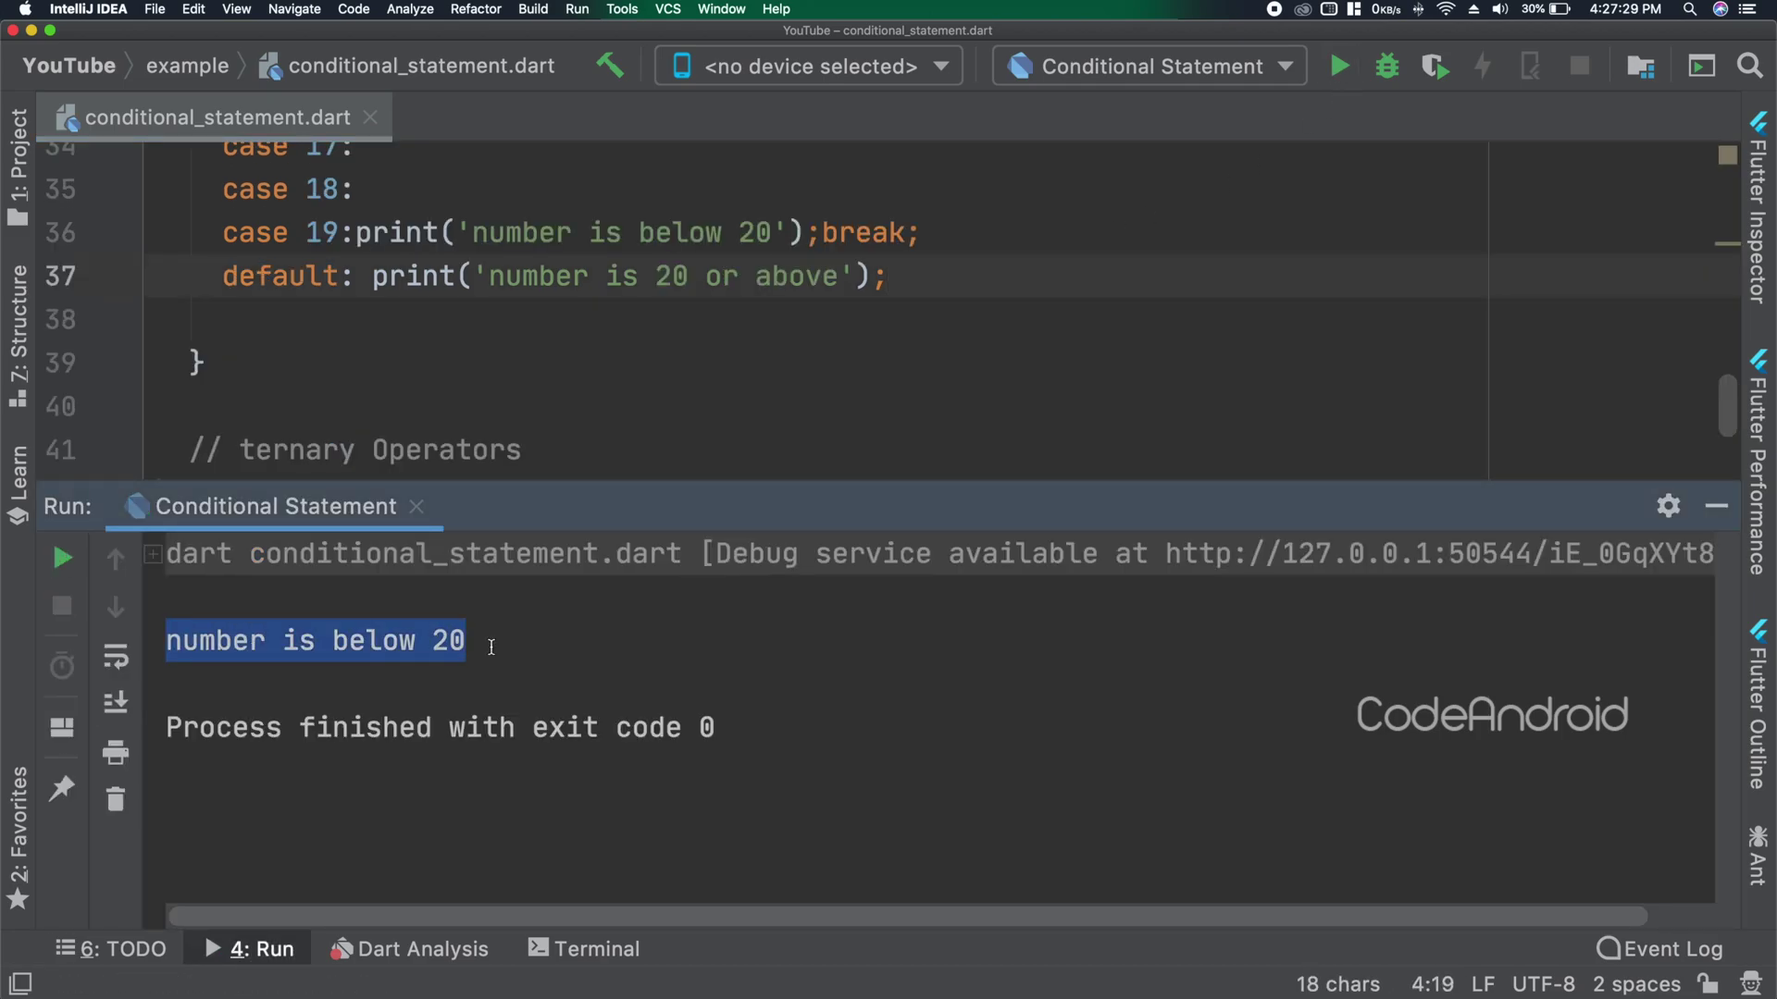
Hide the output and comment out the switch (num) block.
left_click(1716, 506)
left_click(338, 643)
scroll(337, 555, "up", 5)
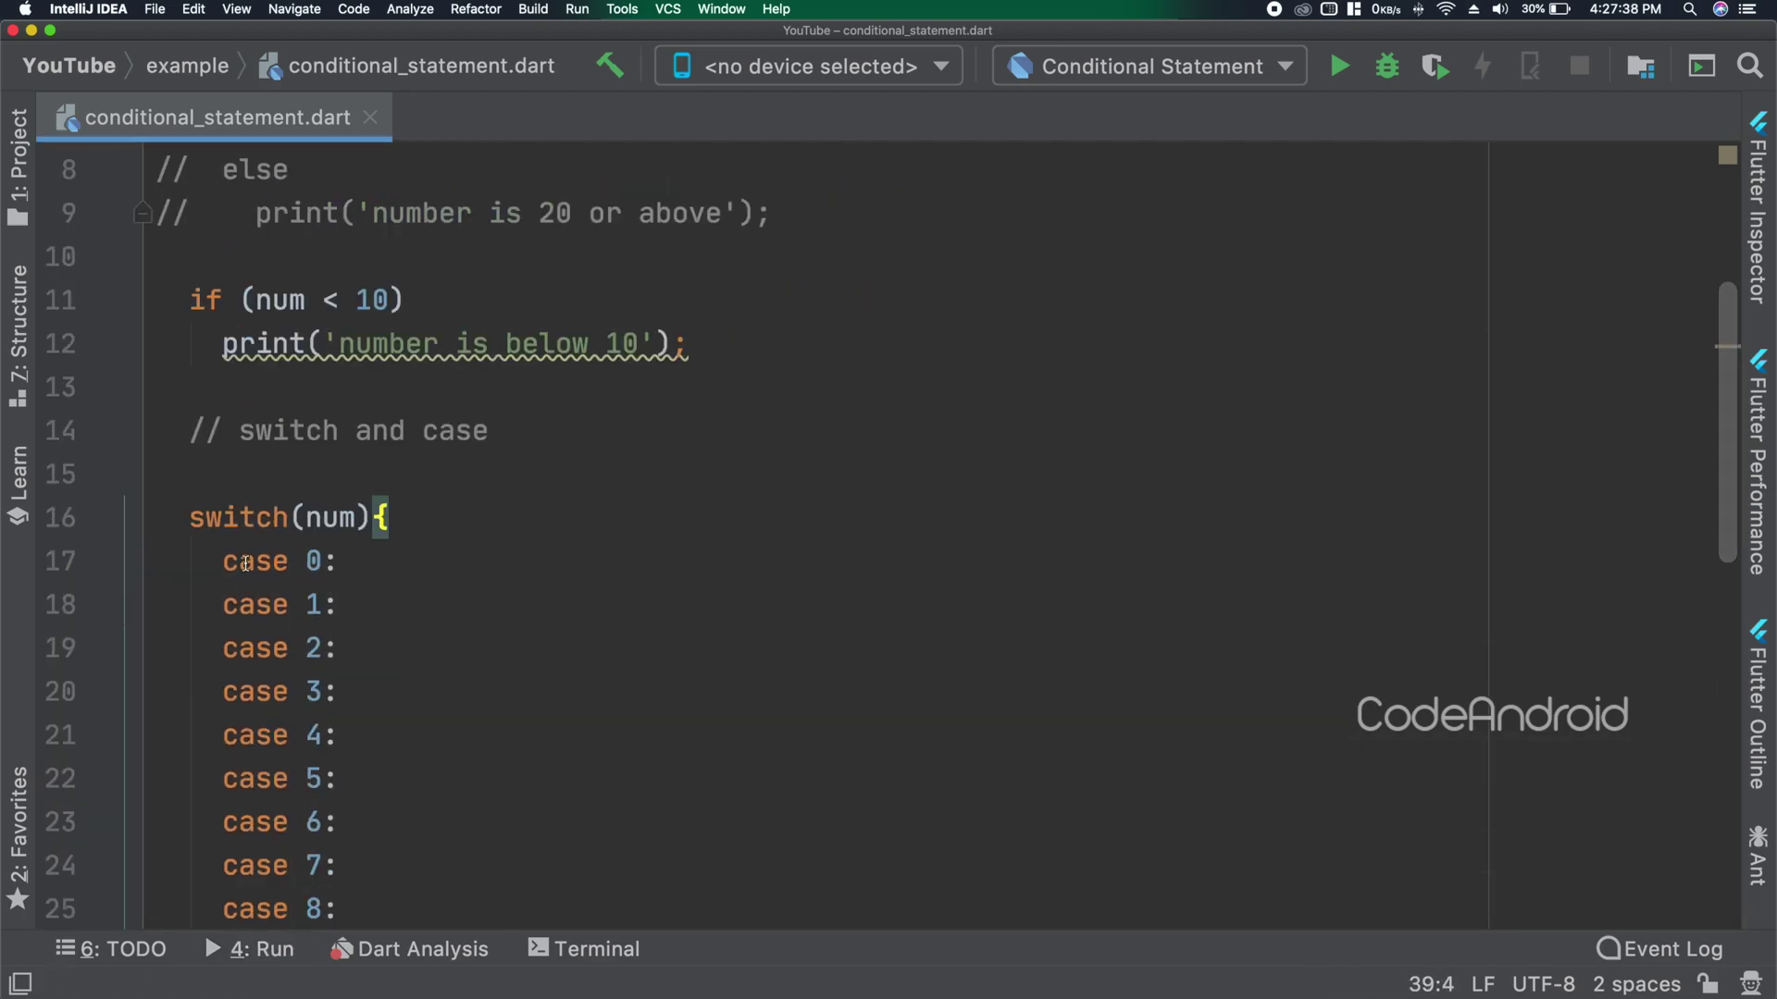
left_click(223, 507, "shift")
key("super+slash")
key("Right")
key("Down")
key("Down")
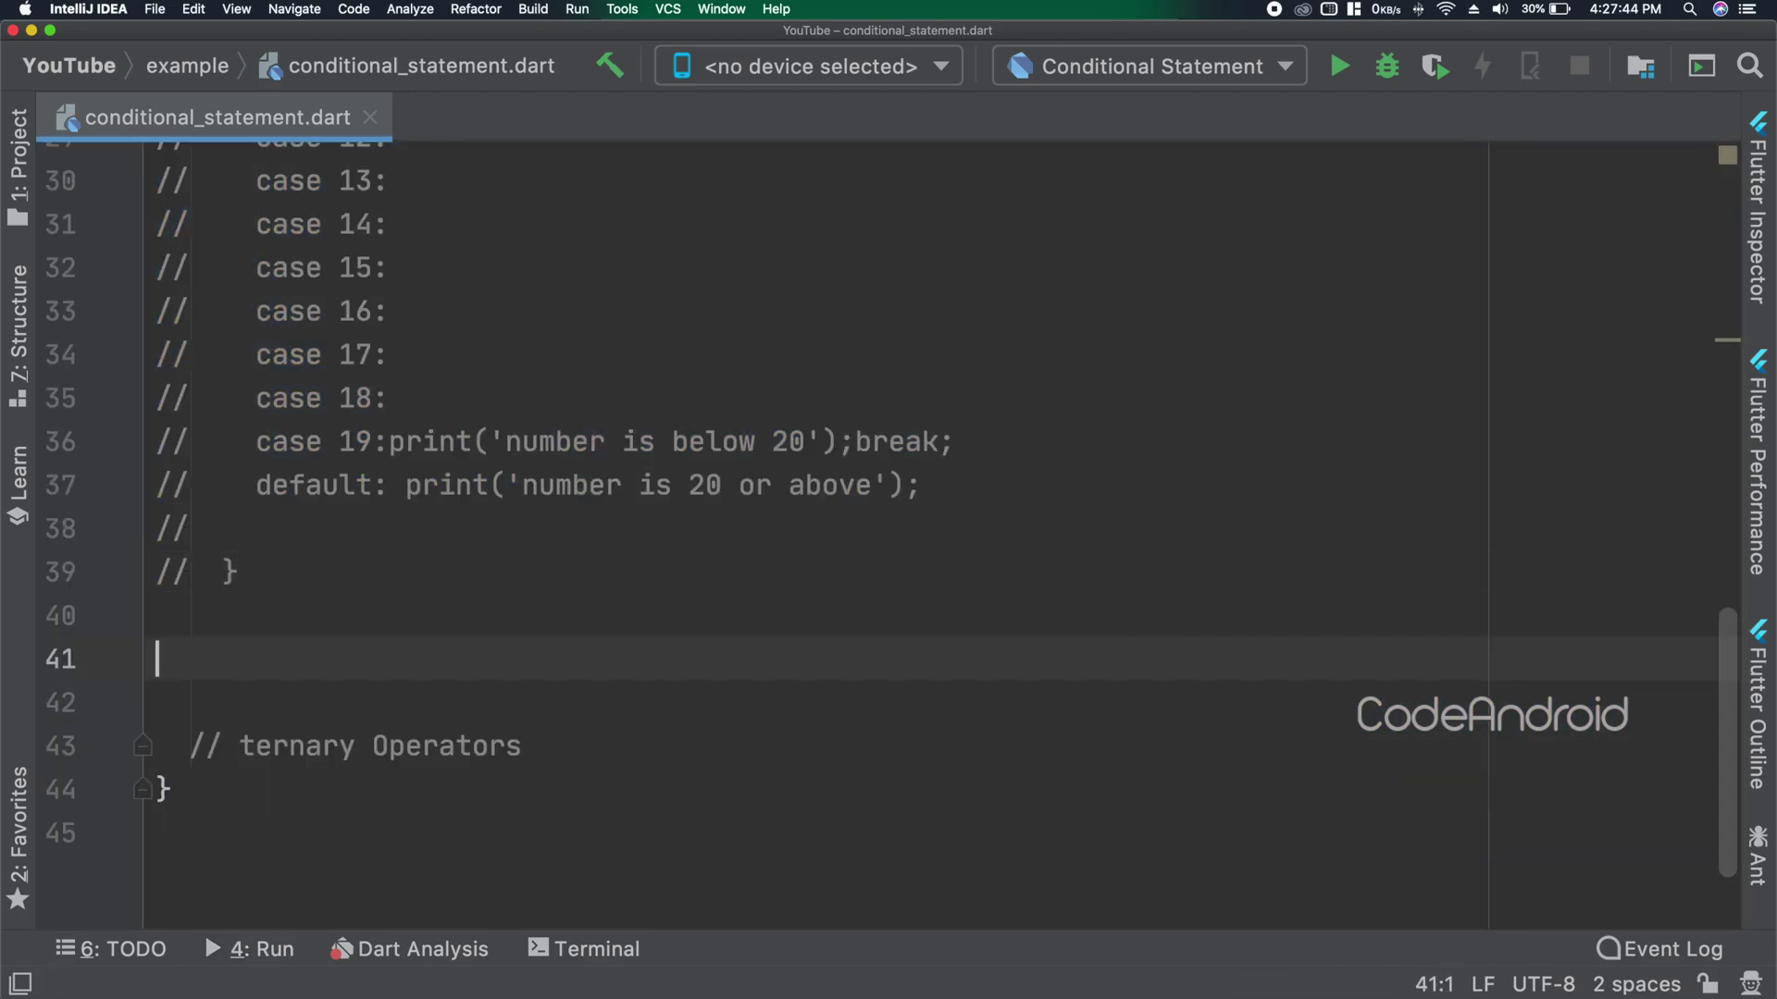
type("swi")
Write a reformatted switch (true) block with an empty body line.
key("Escape")
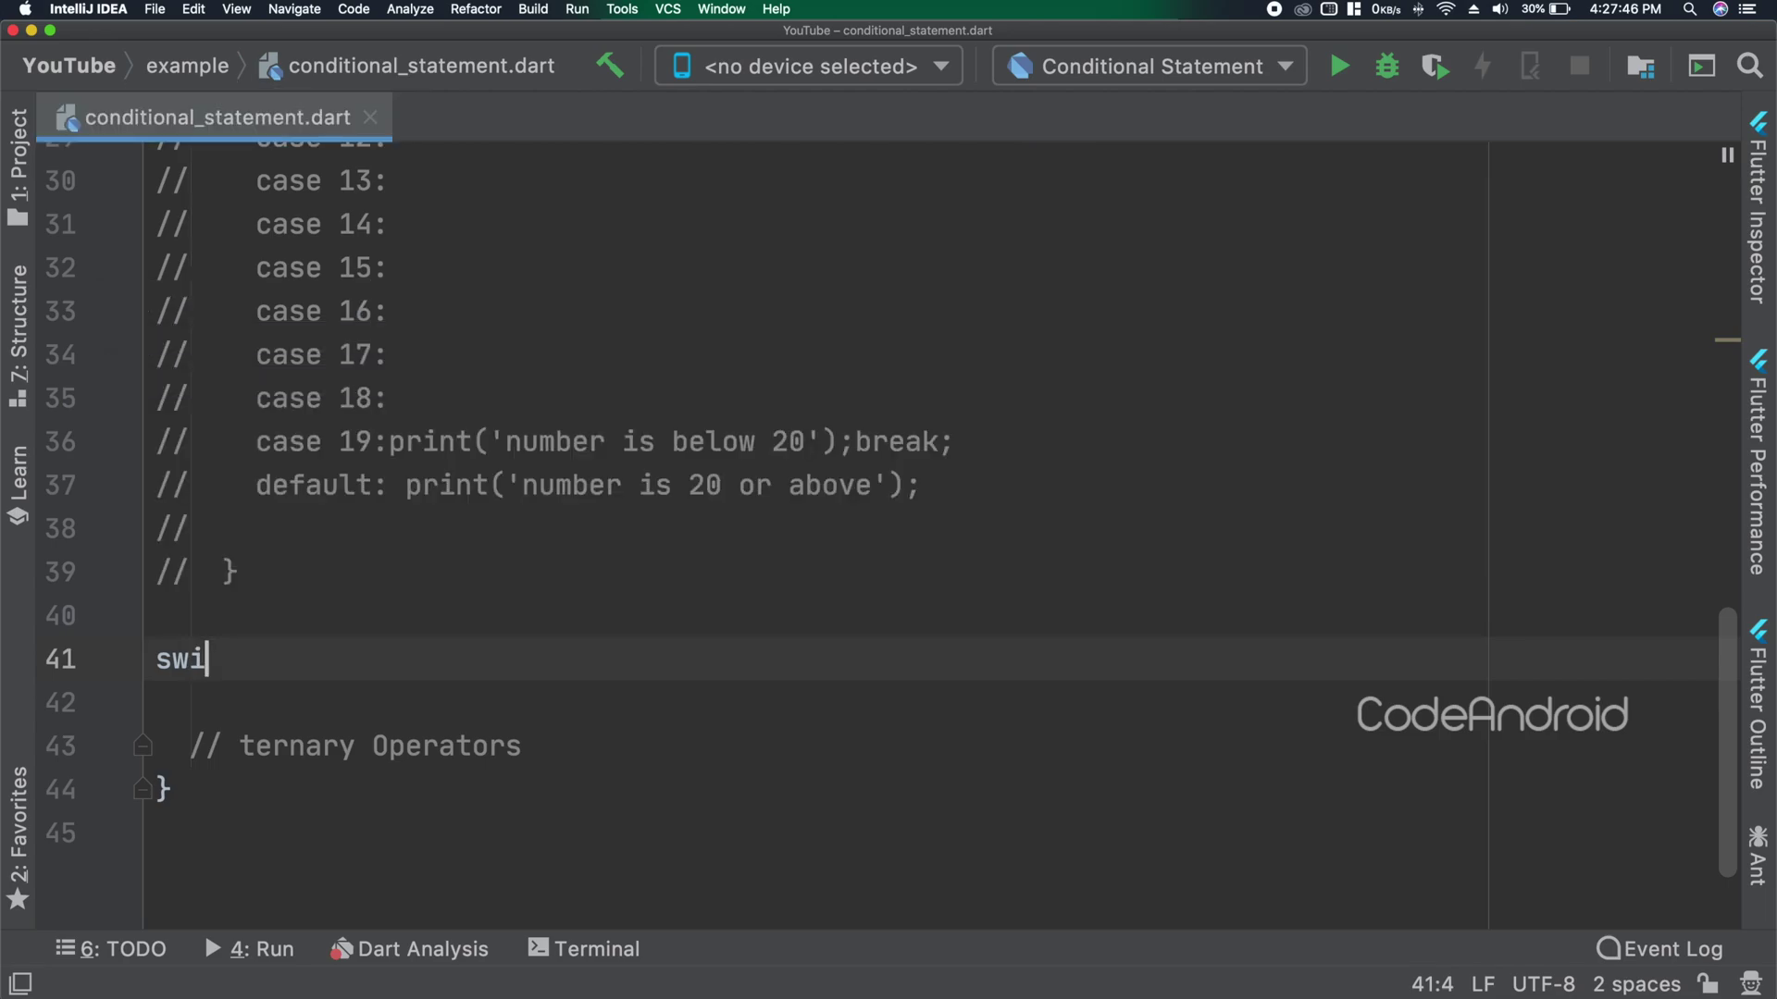
type("tch(true)")
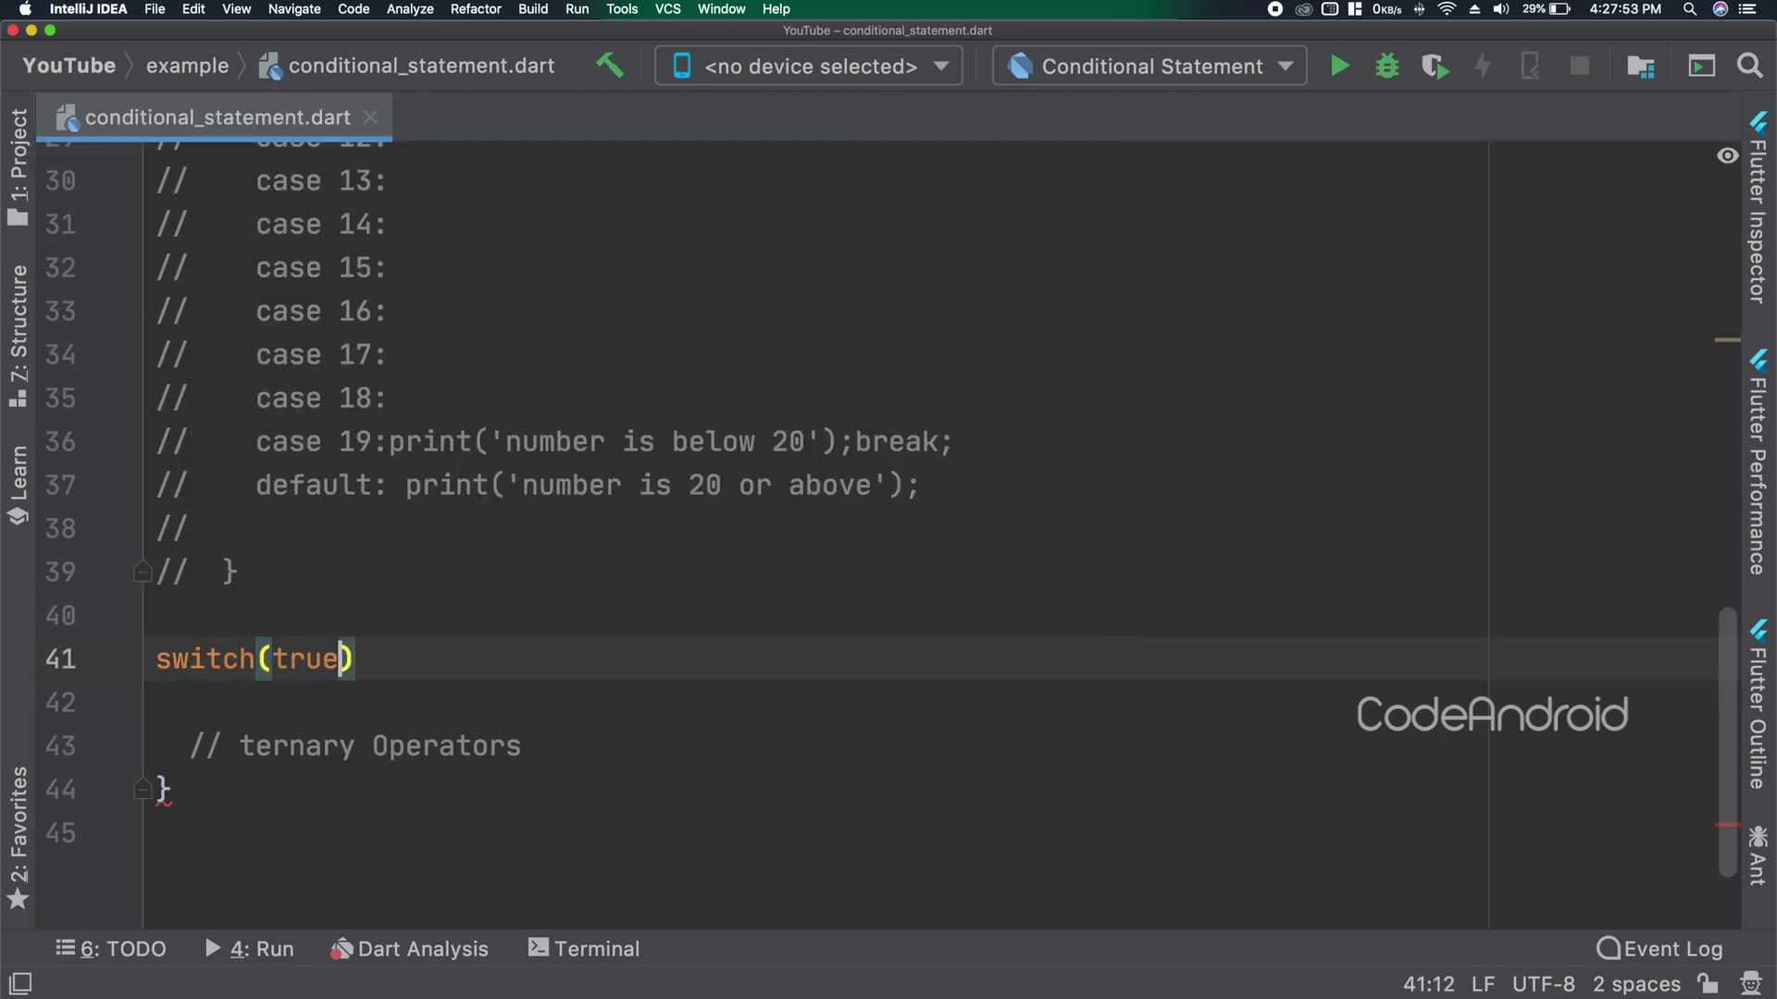
type("{")
key("Return")
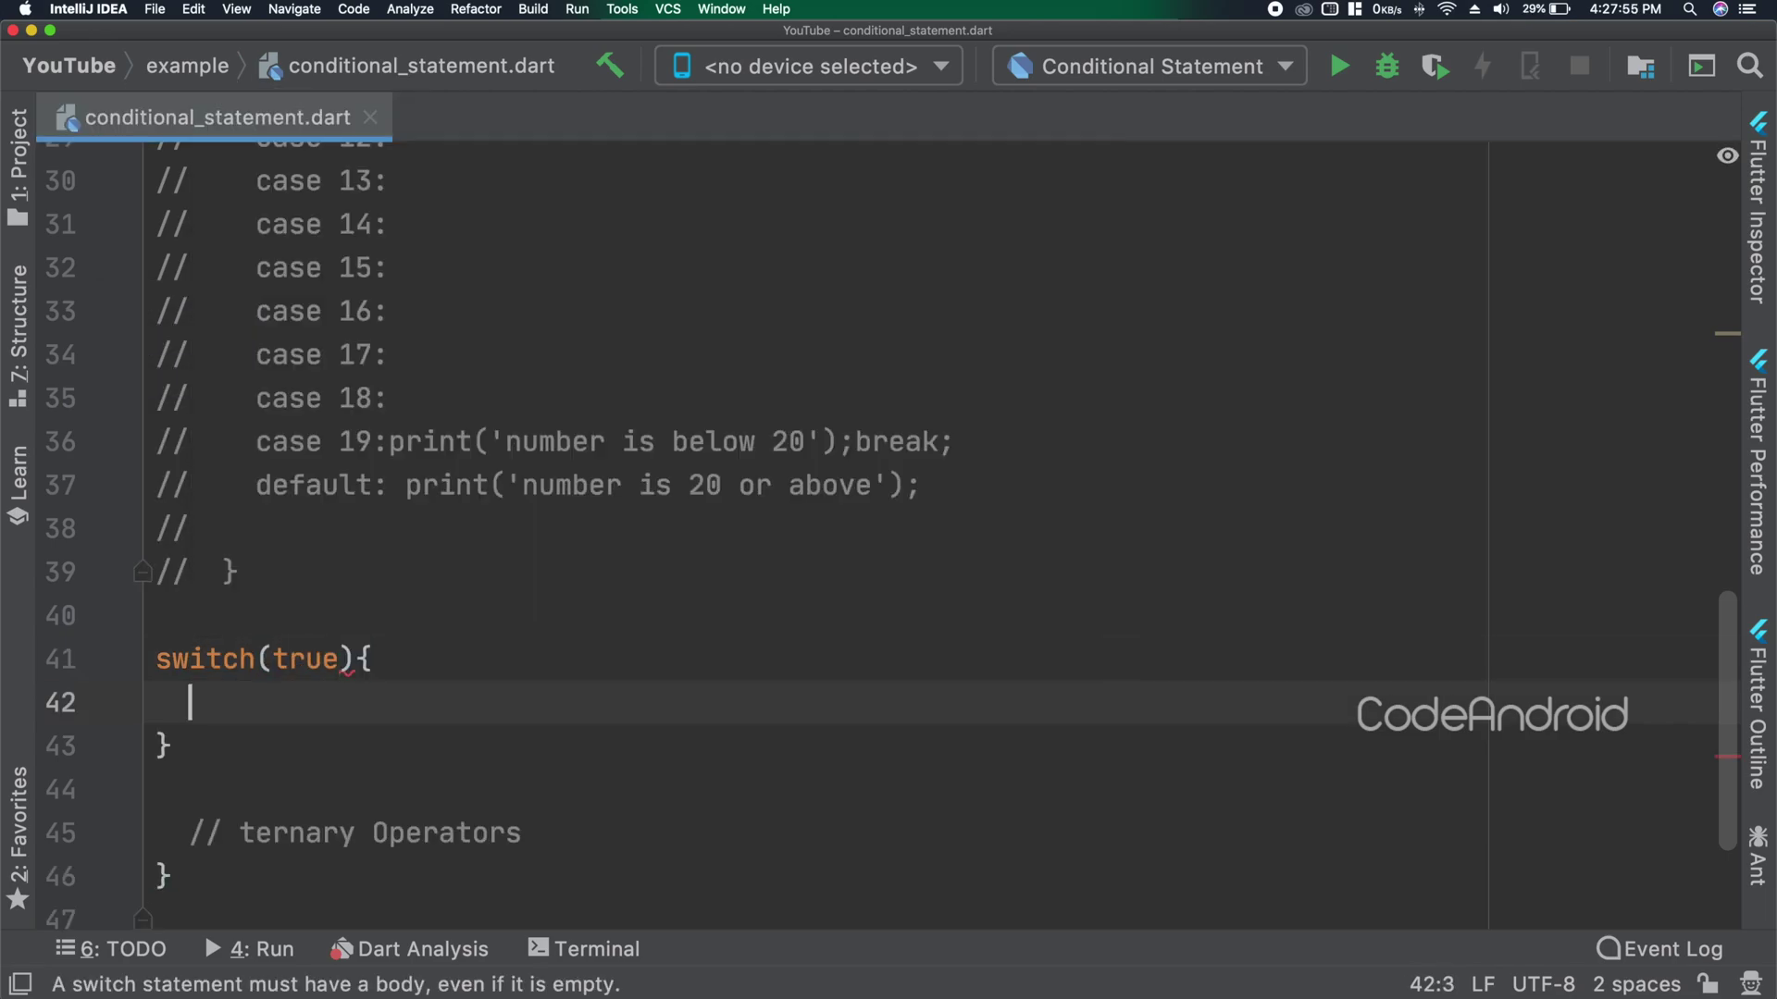
key("super+alt+l")
key("Return")
key("Up")
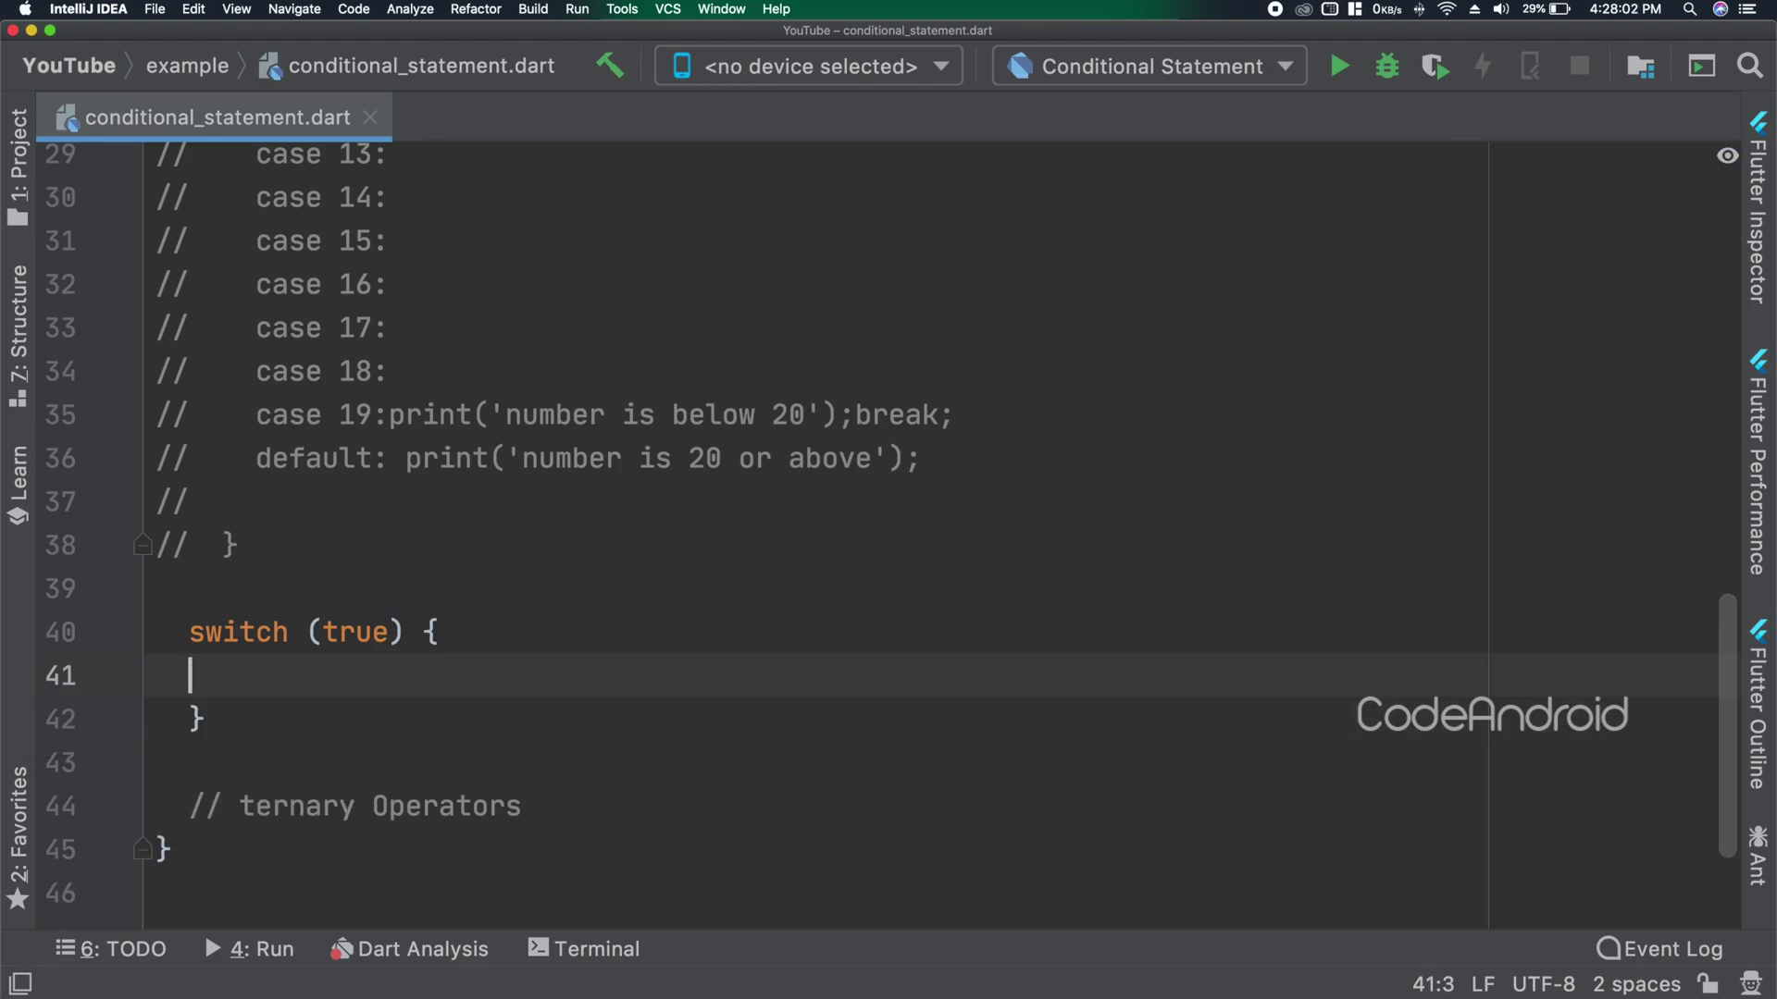
type("ase num<10")
type(":print('number is below 10');break;")
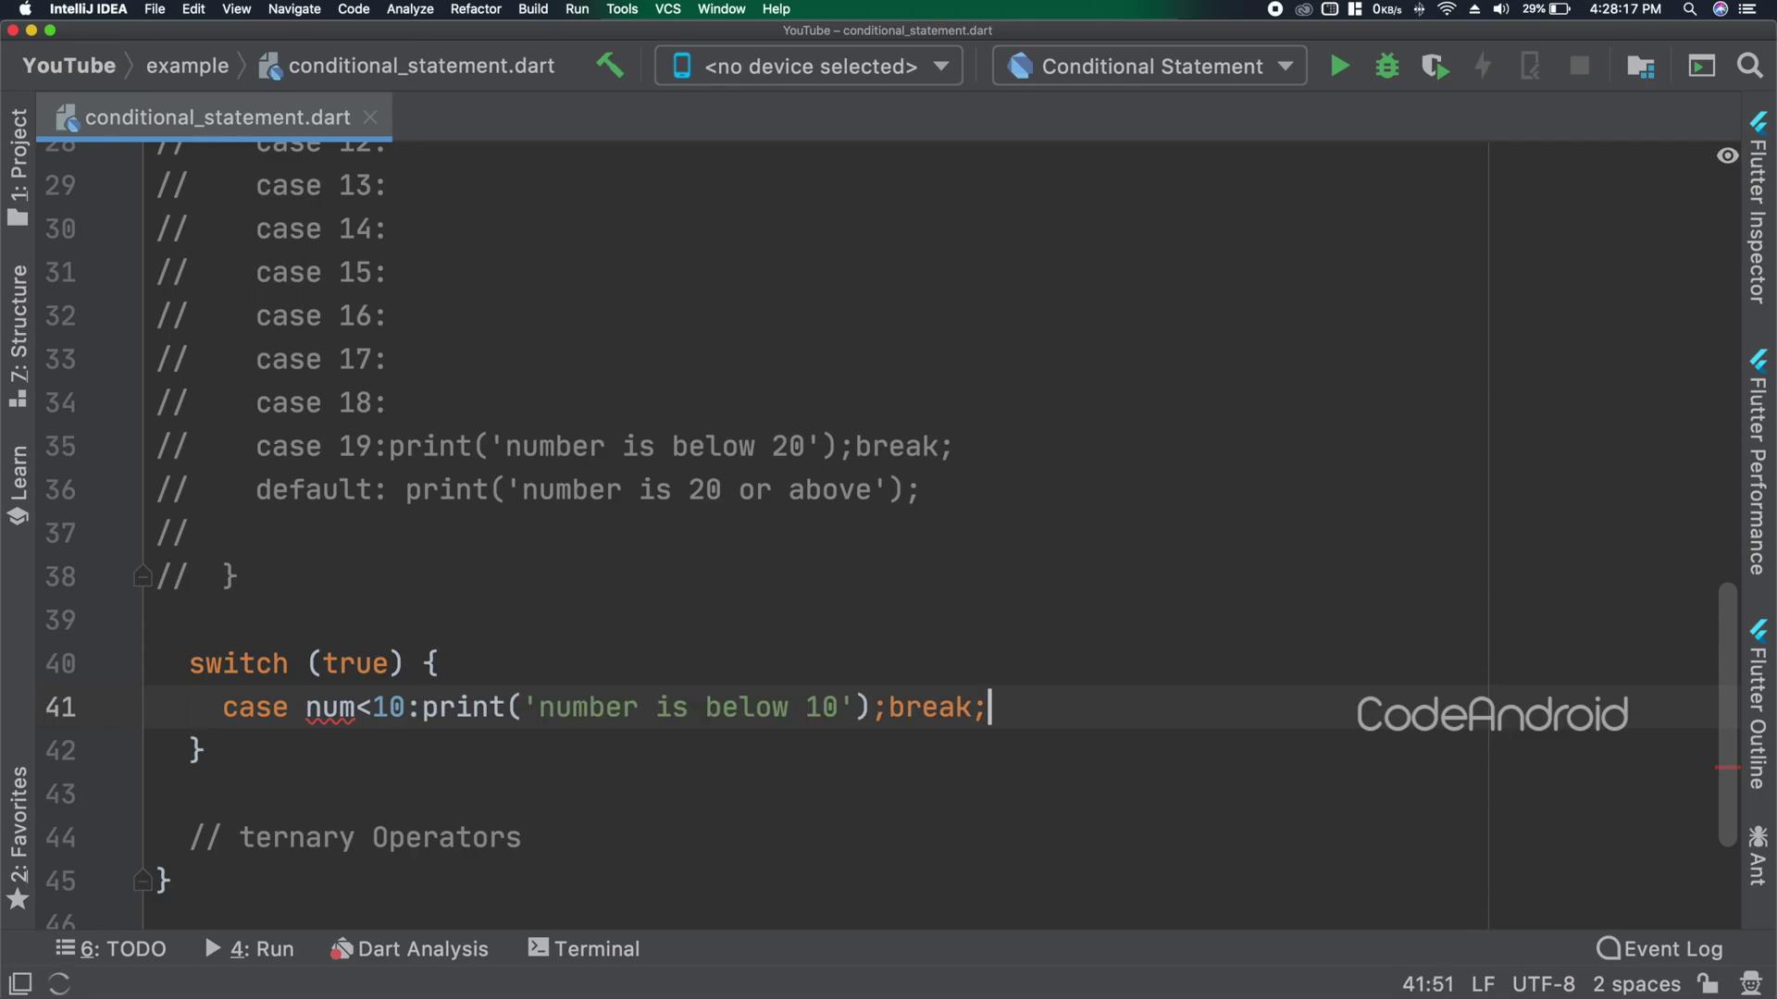
Change the num declaration from var to const.
left_click_drag(308, 709, 361, 709)
left_click(317, 708, "super")
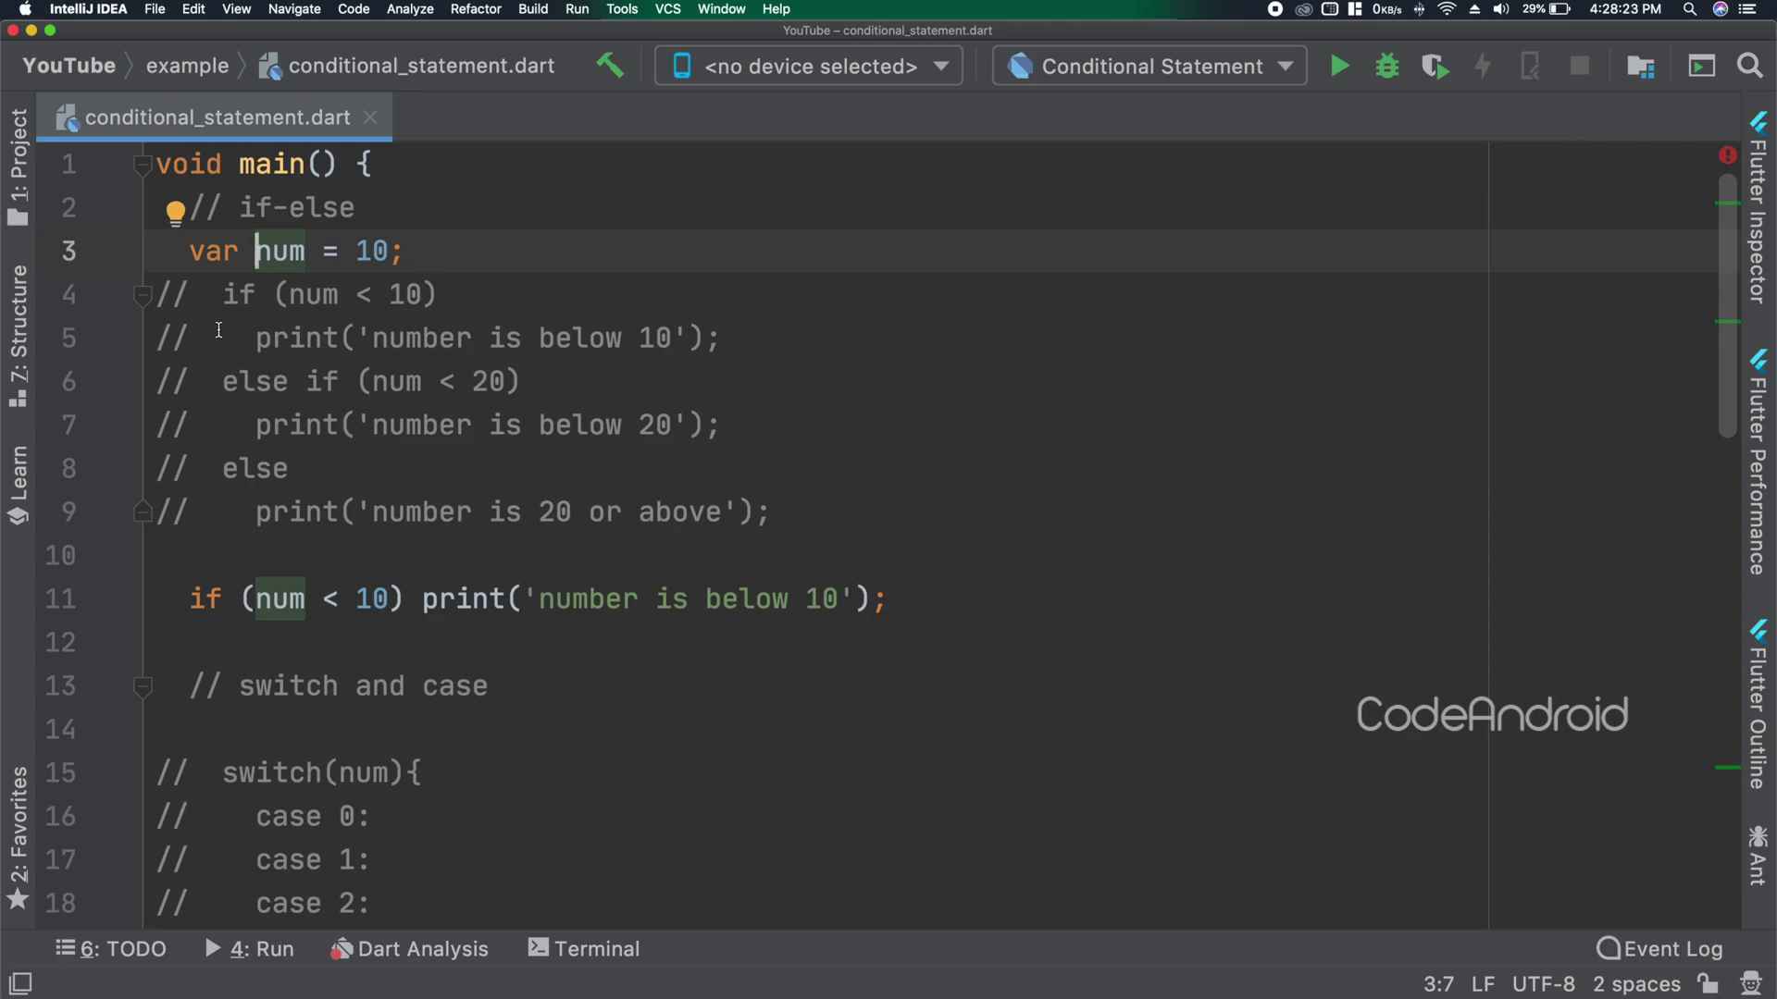
type("const")
key("shift+Right")
key("shift+Right")
key("shift+Right")
key("BackSpace")
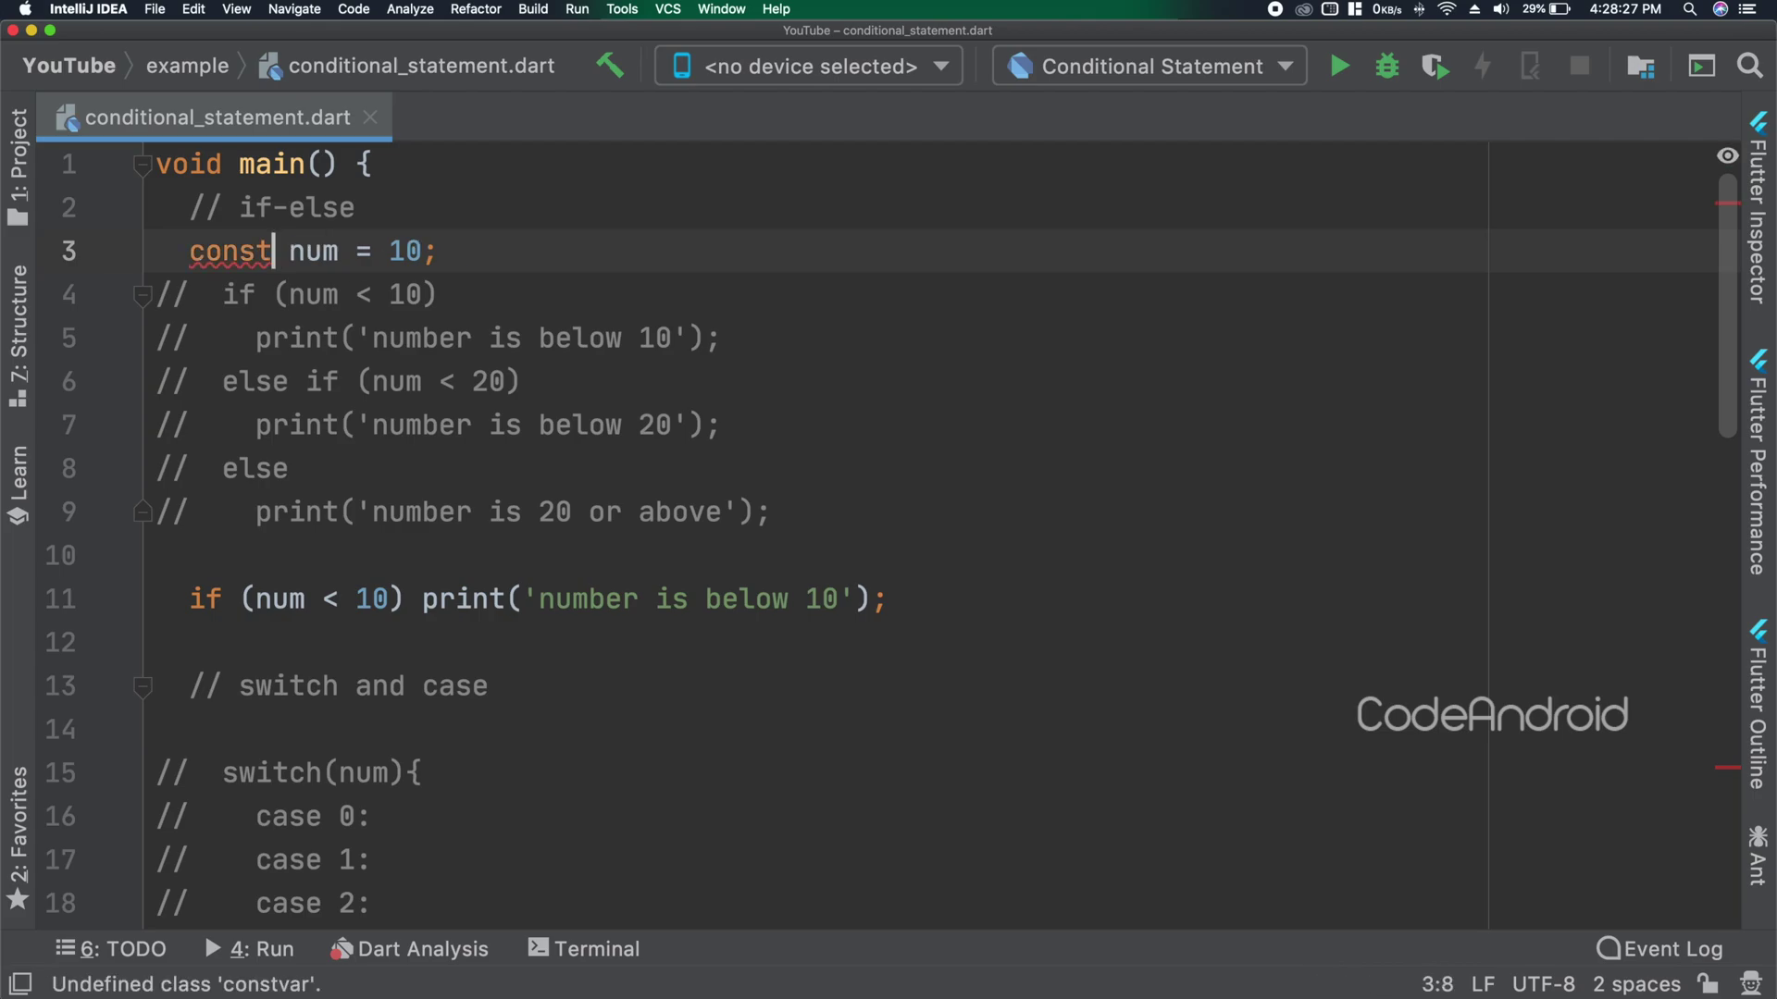
scroll(310, 437, "down", 6)
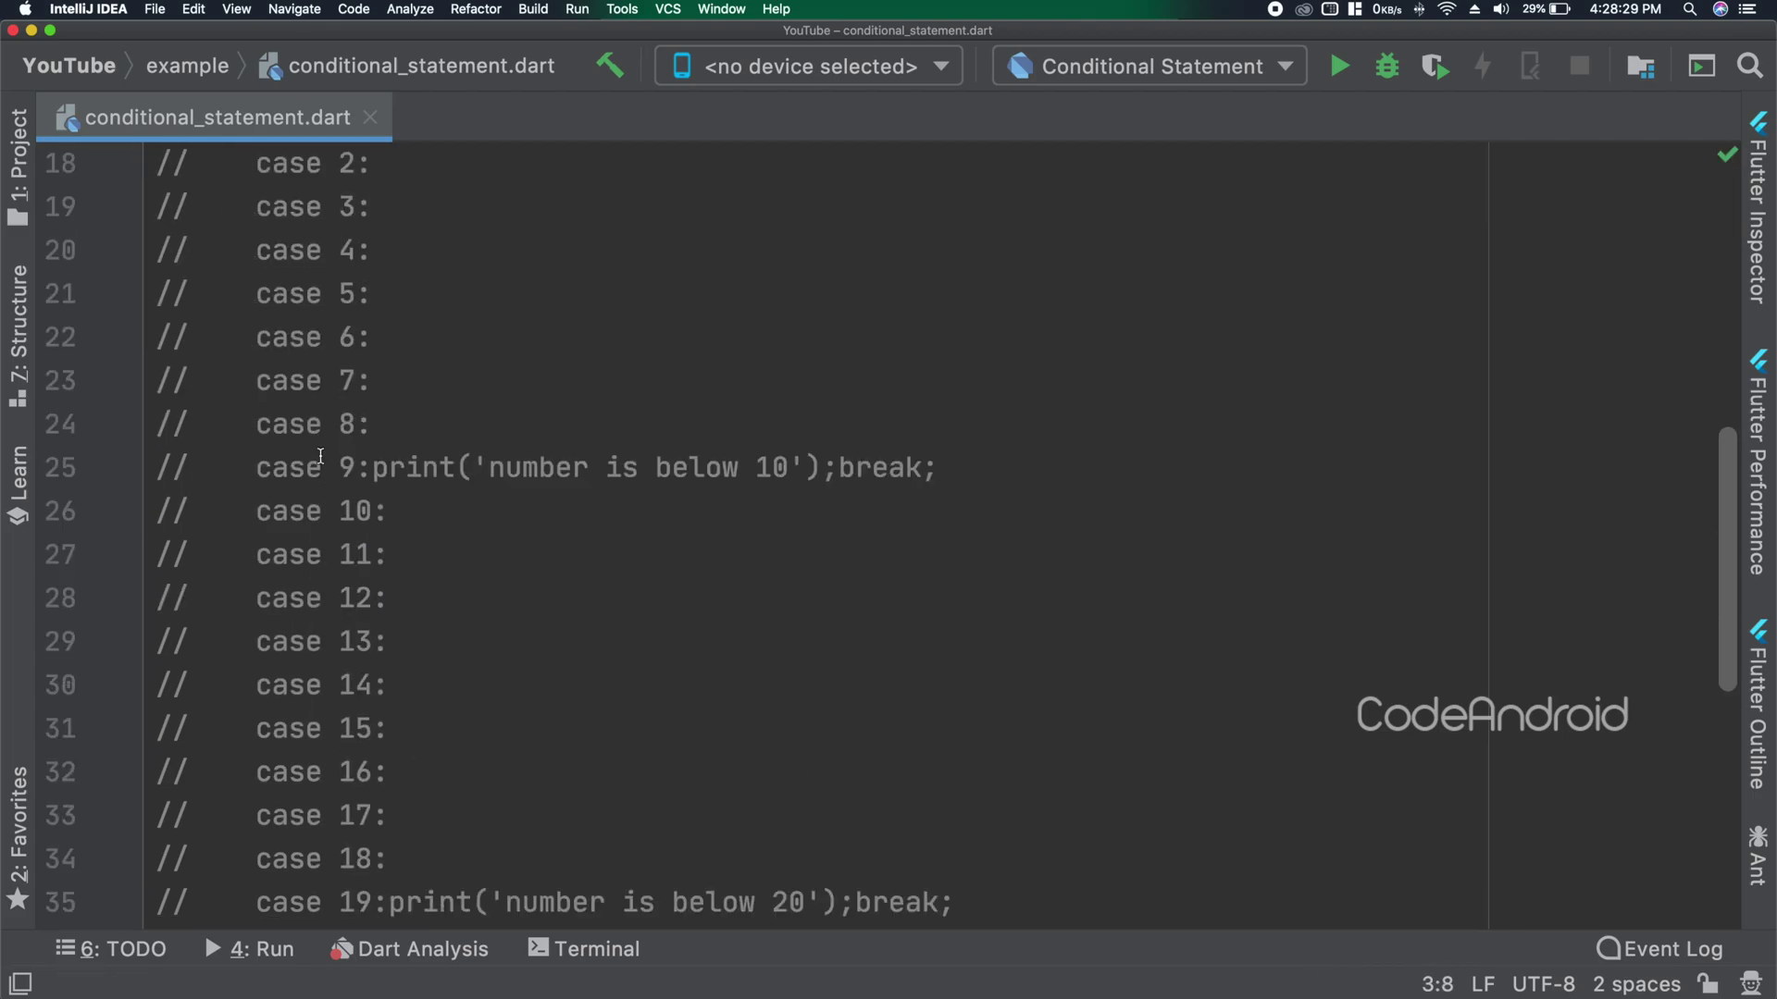
scroll(319, 456, "down", 5)
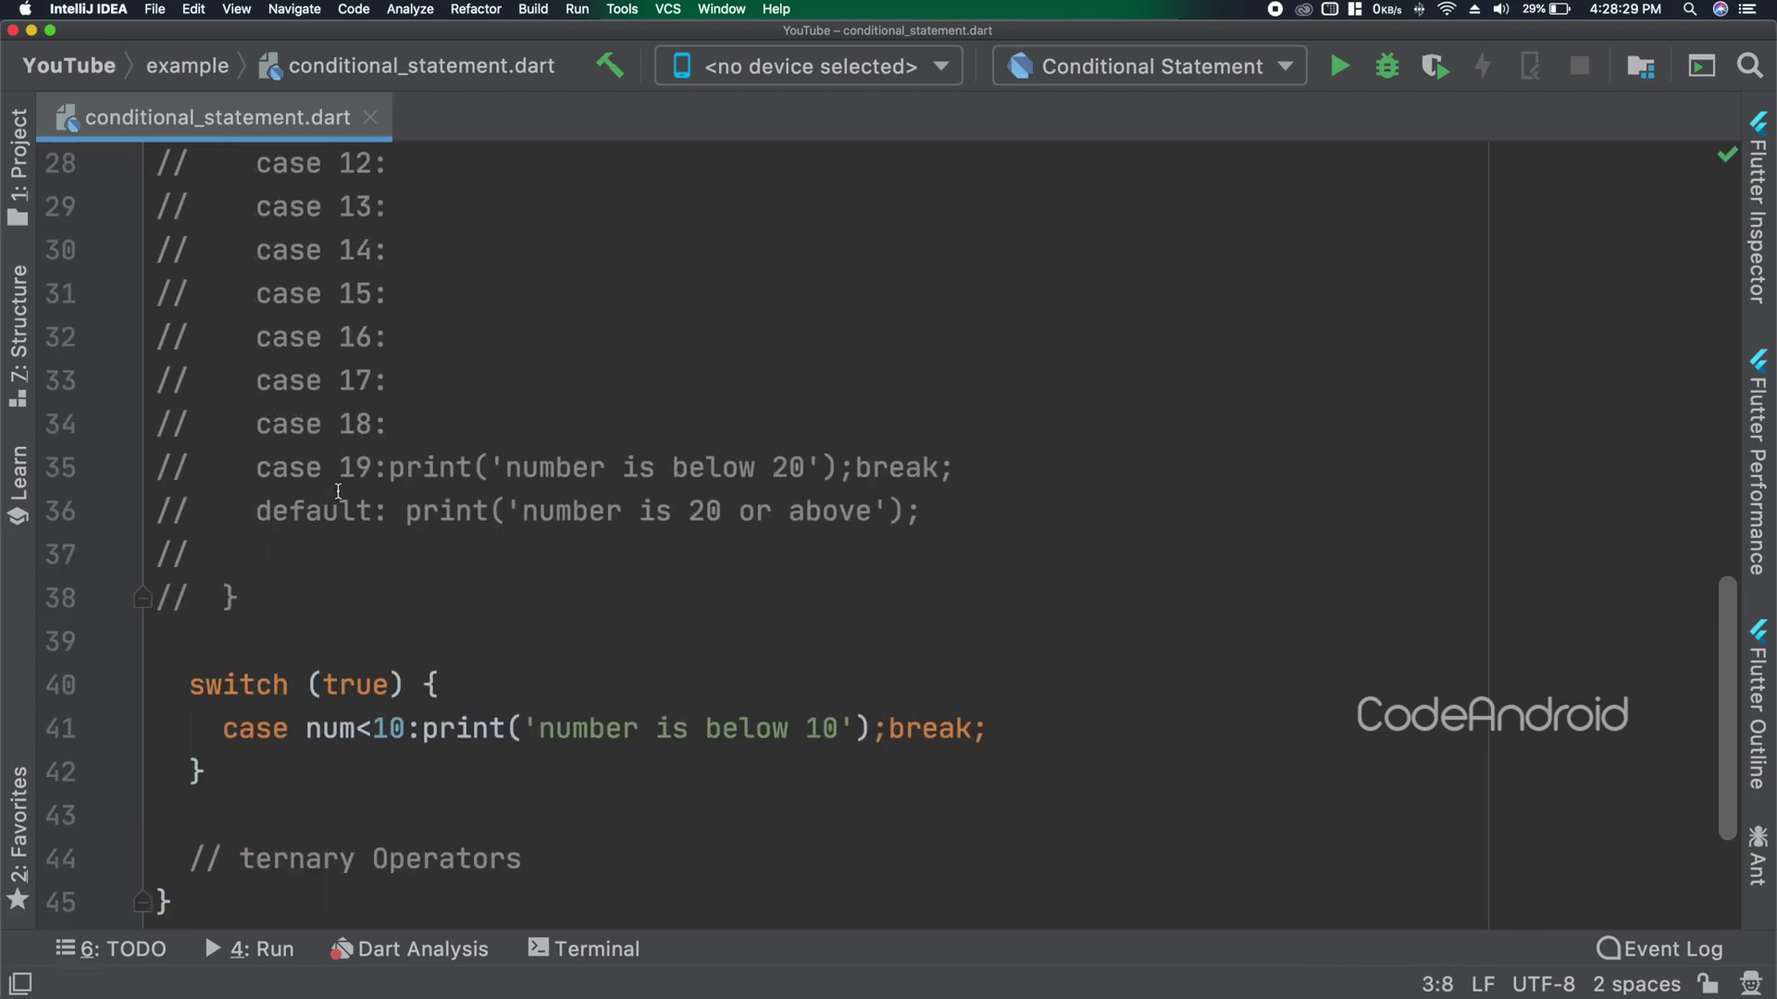
Duplicate the num < 10 case as num < 20 printing 'number is below 20'.
left_click(715, 706)
key("super+d")
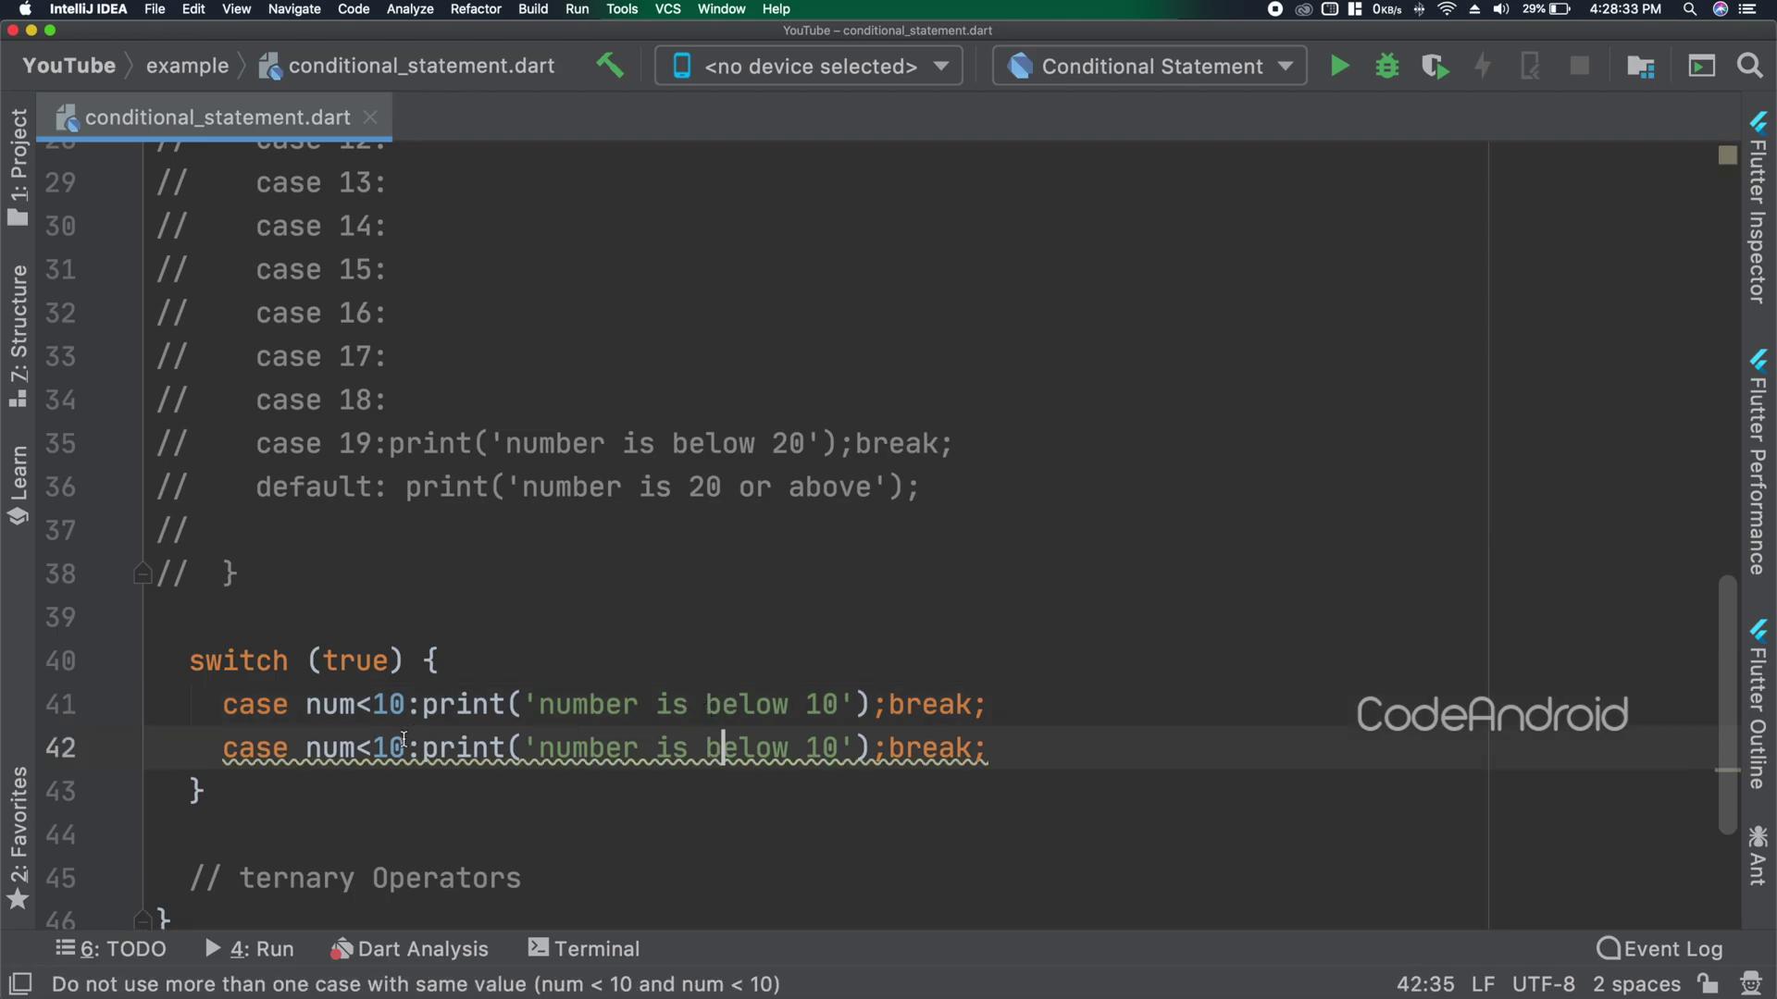
left_click(389, 749)
key("BackSpace")
type("2")
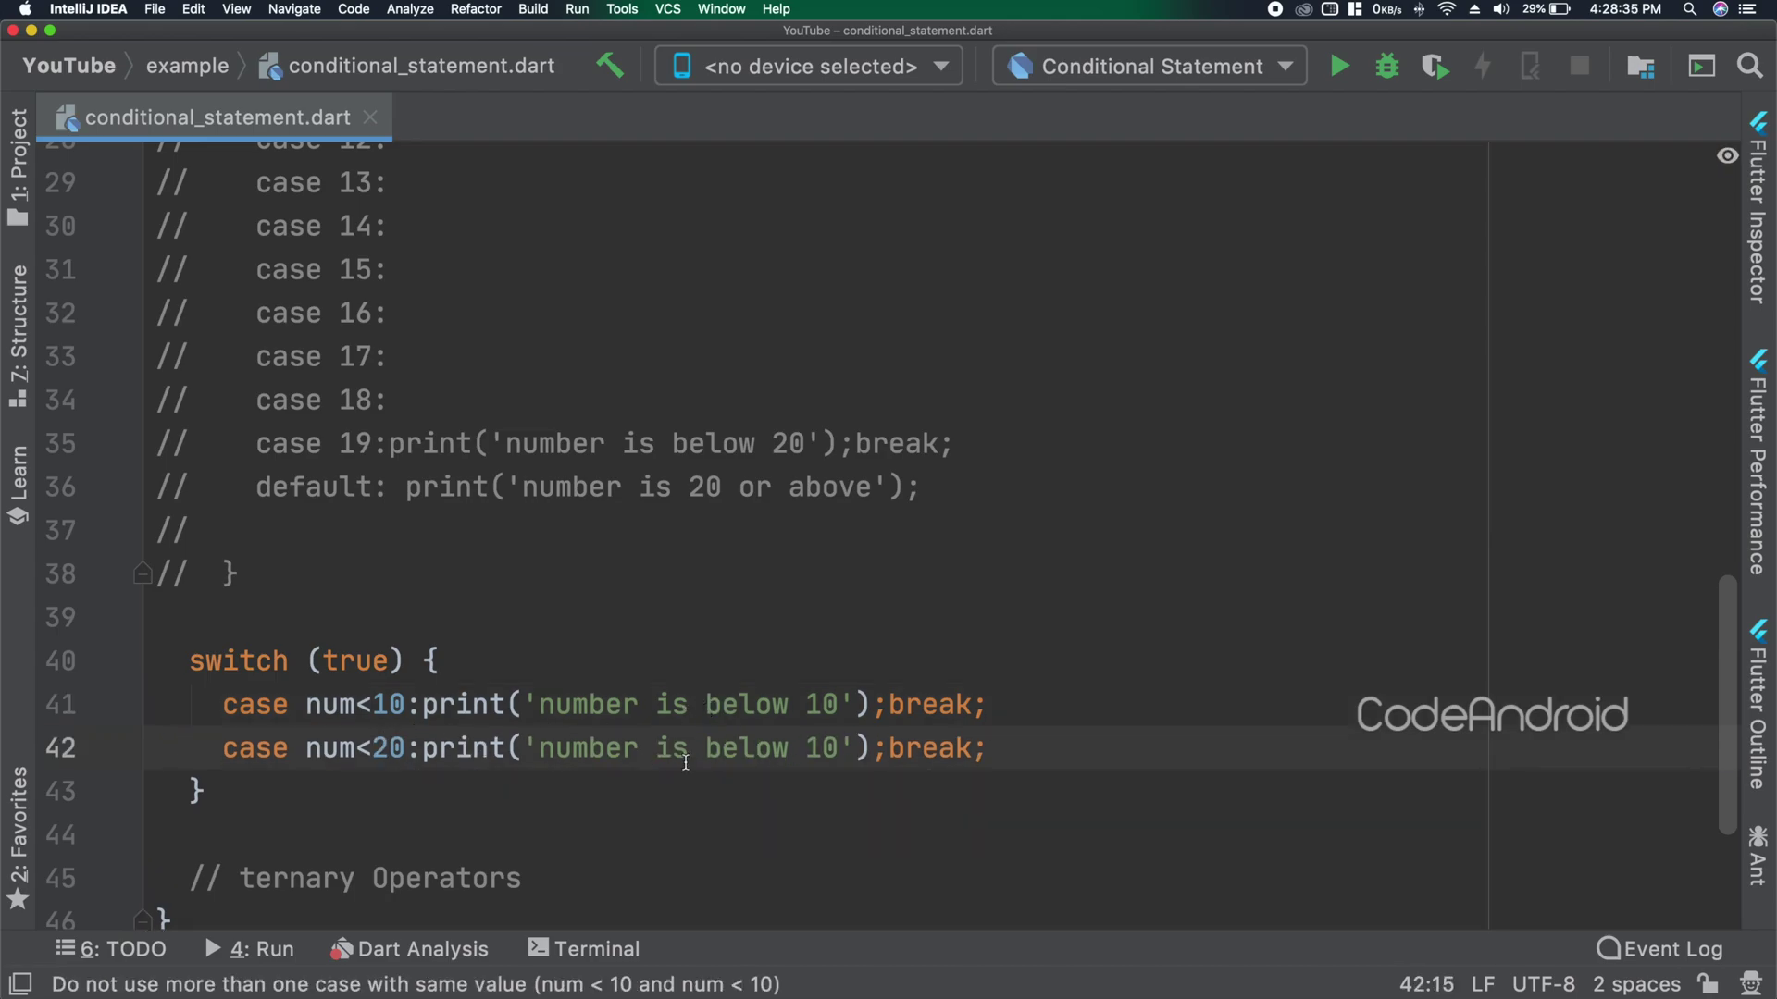
key("BackSpace")
type("2")
Copy the old commented default line below the cases and uncomment it.
left_click_drag(922, 486, 993, 428)
key("super+c")
left_click(1023, 739)
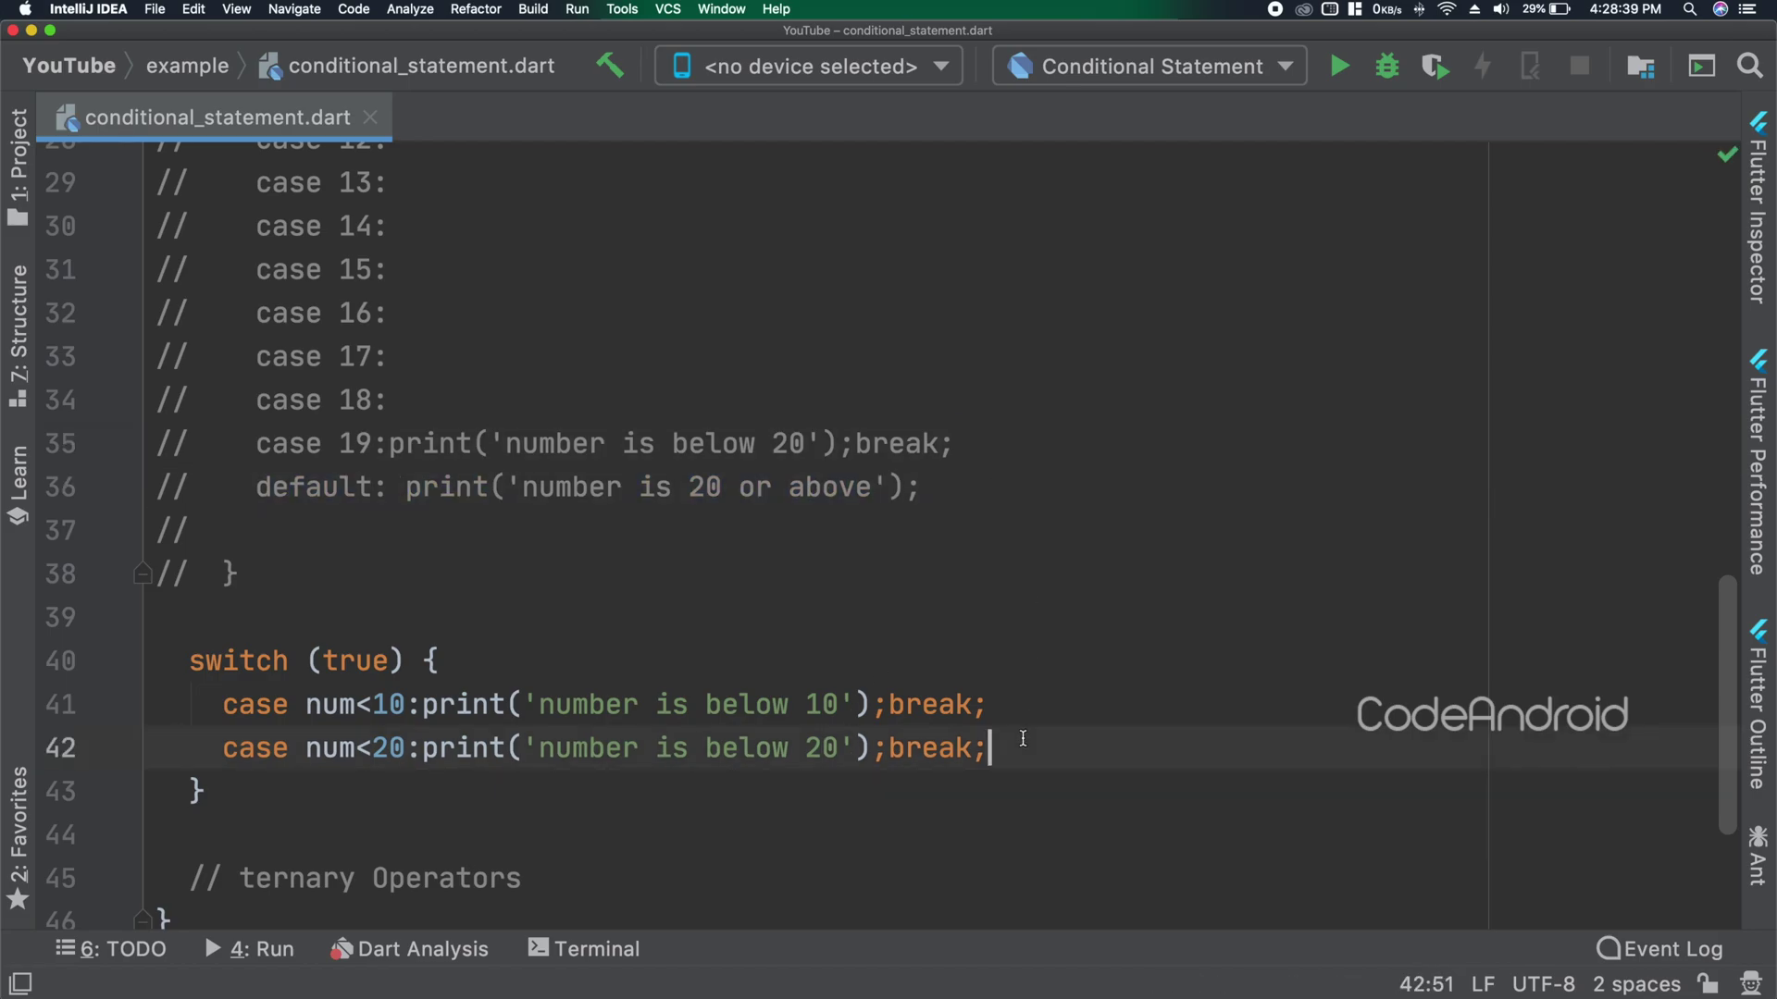
key("super+v")
key("super+slash")
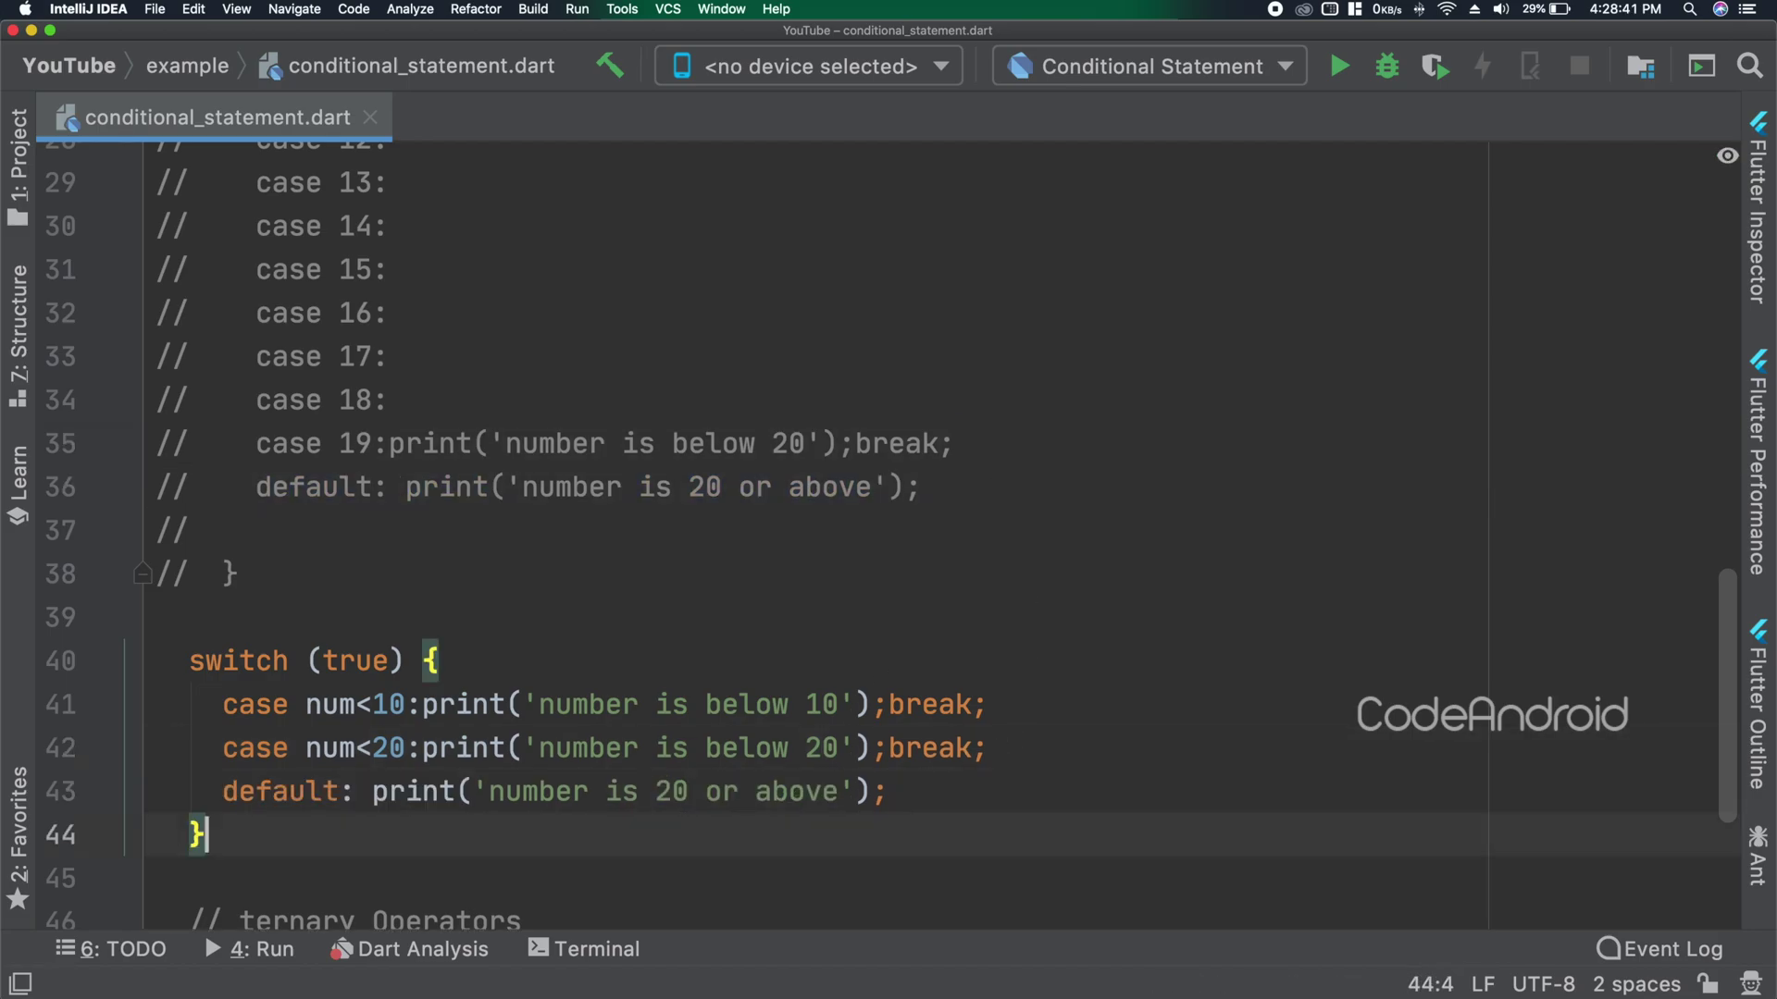
Run for 'number is below 20', then set const num to 20 and rerun.
left_click(1340, 66)
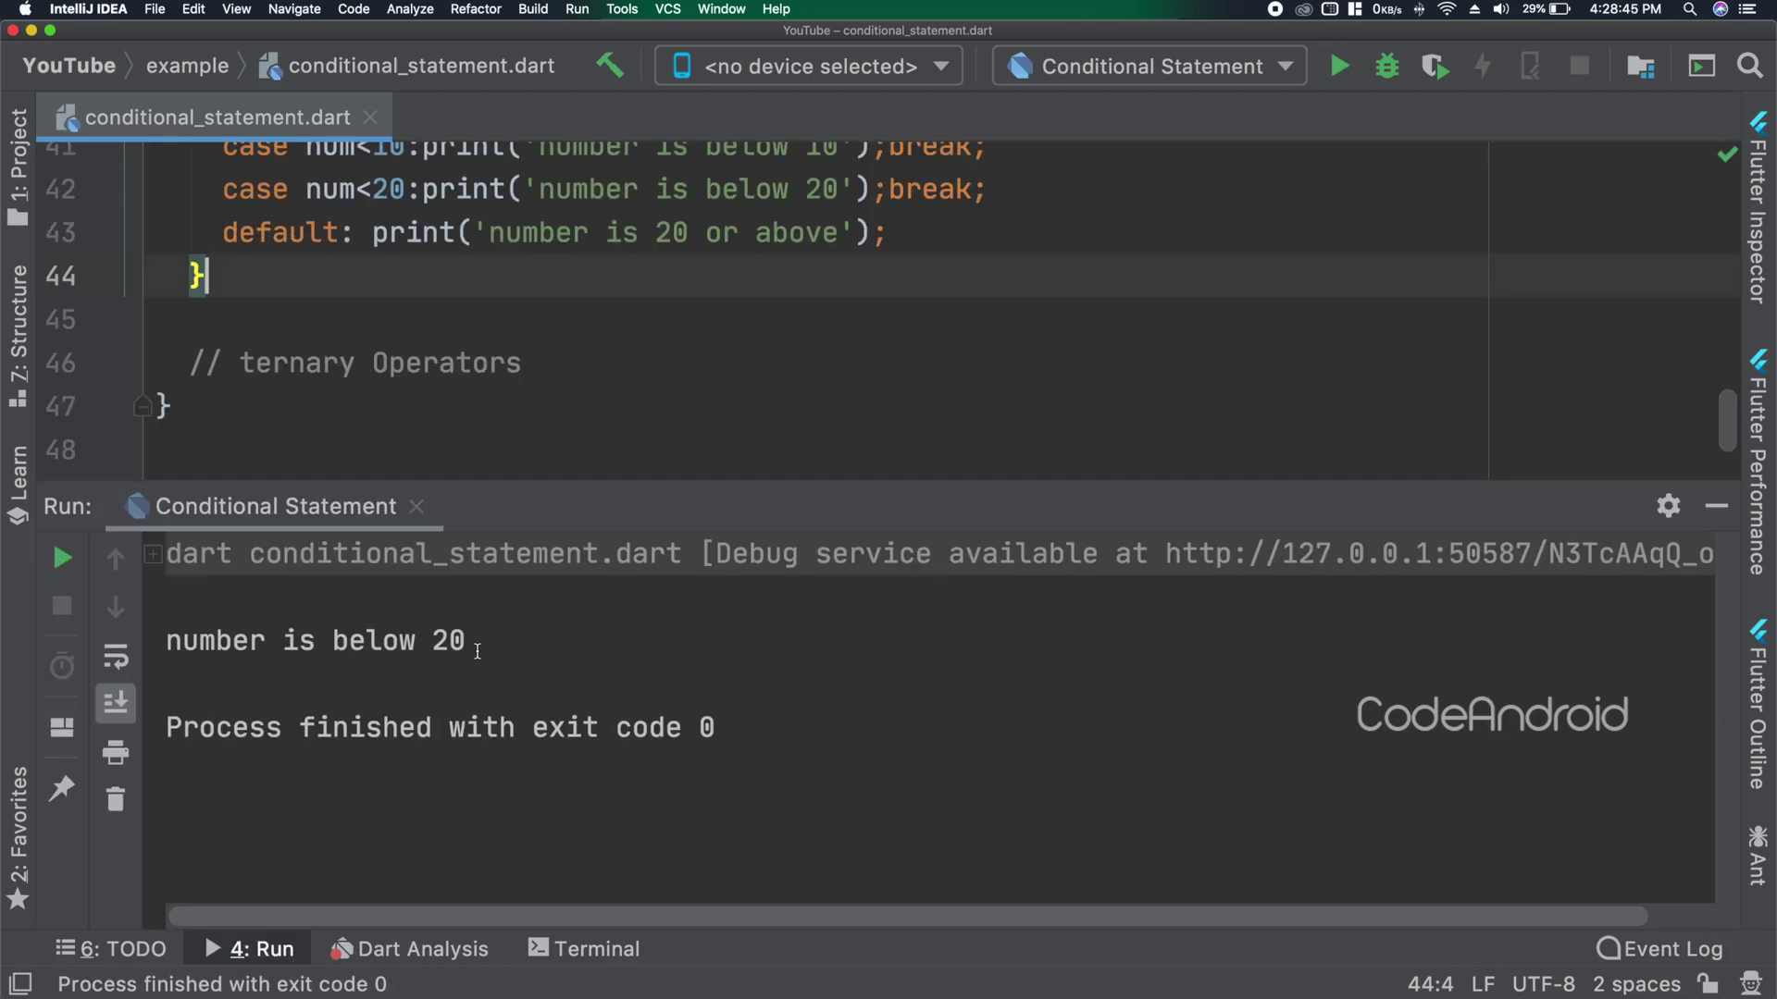
left_click_drag(469, 642, 164, 642)
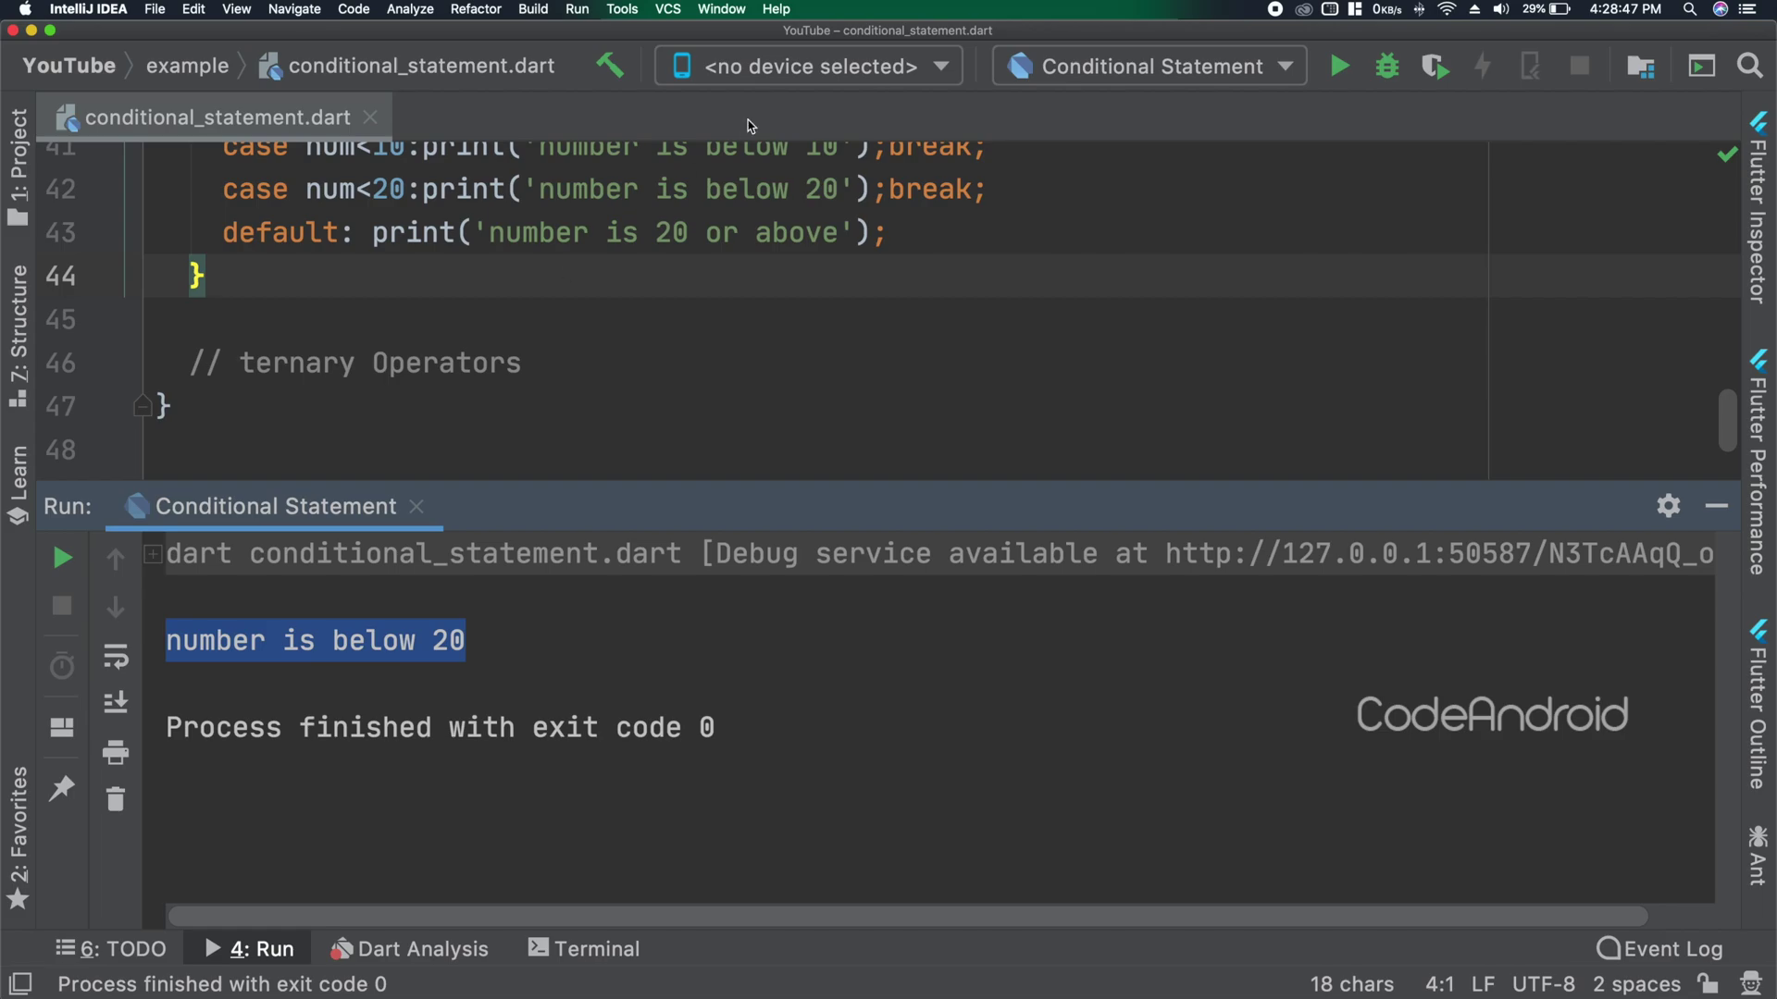
scroll(538, 300, "up", 3)
scroll(538, 300, "up", 3)
scroll(537, 299, "up", 3)
scroll(538, 300, "up", 3)
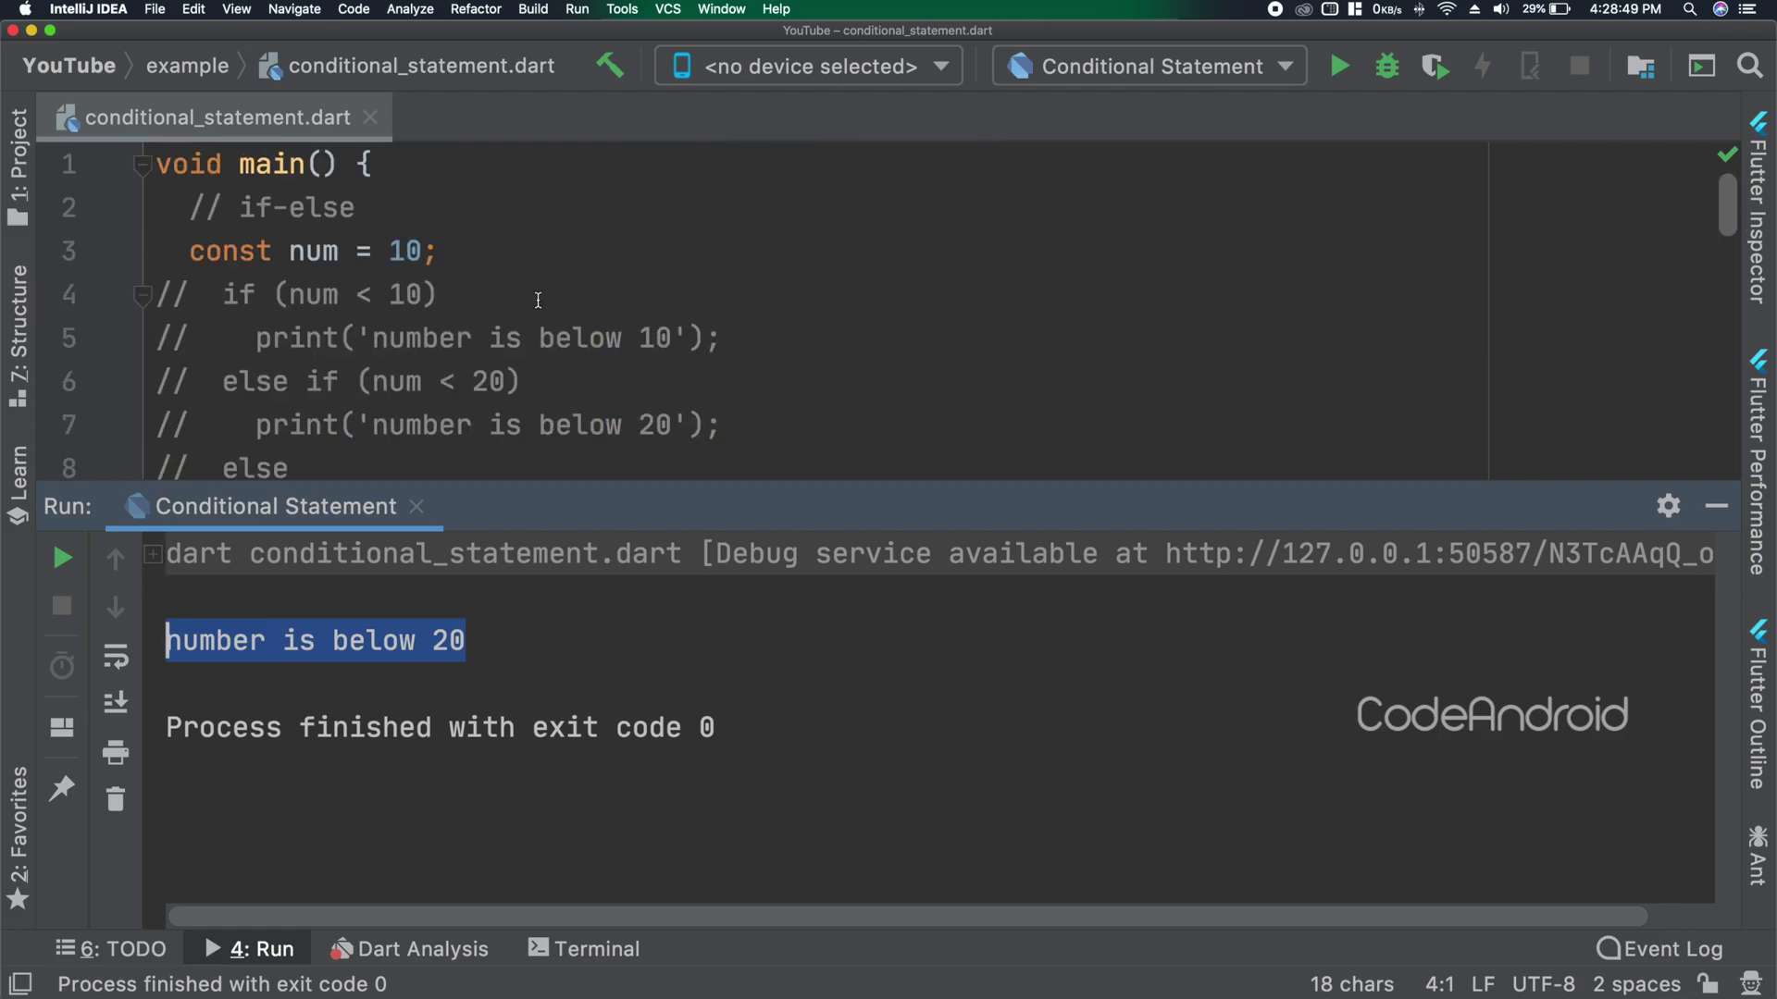
left_click(405, 251)
key("shift+Left")
type("2")
left_click(1339, 66)
left_click_drag(486, 641, 95, 637)
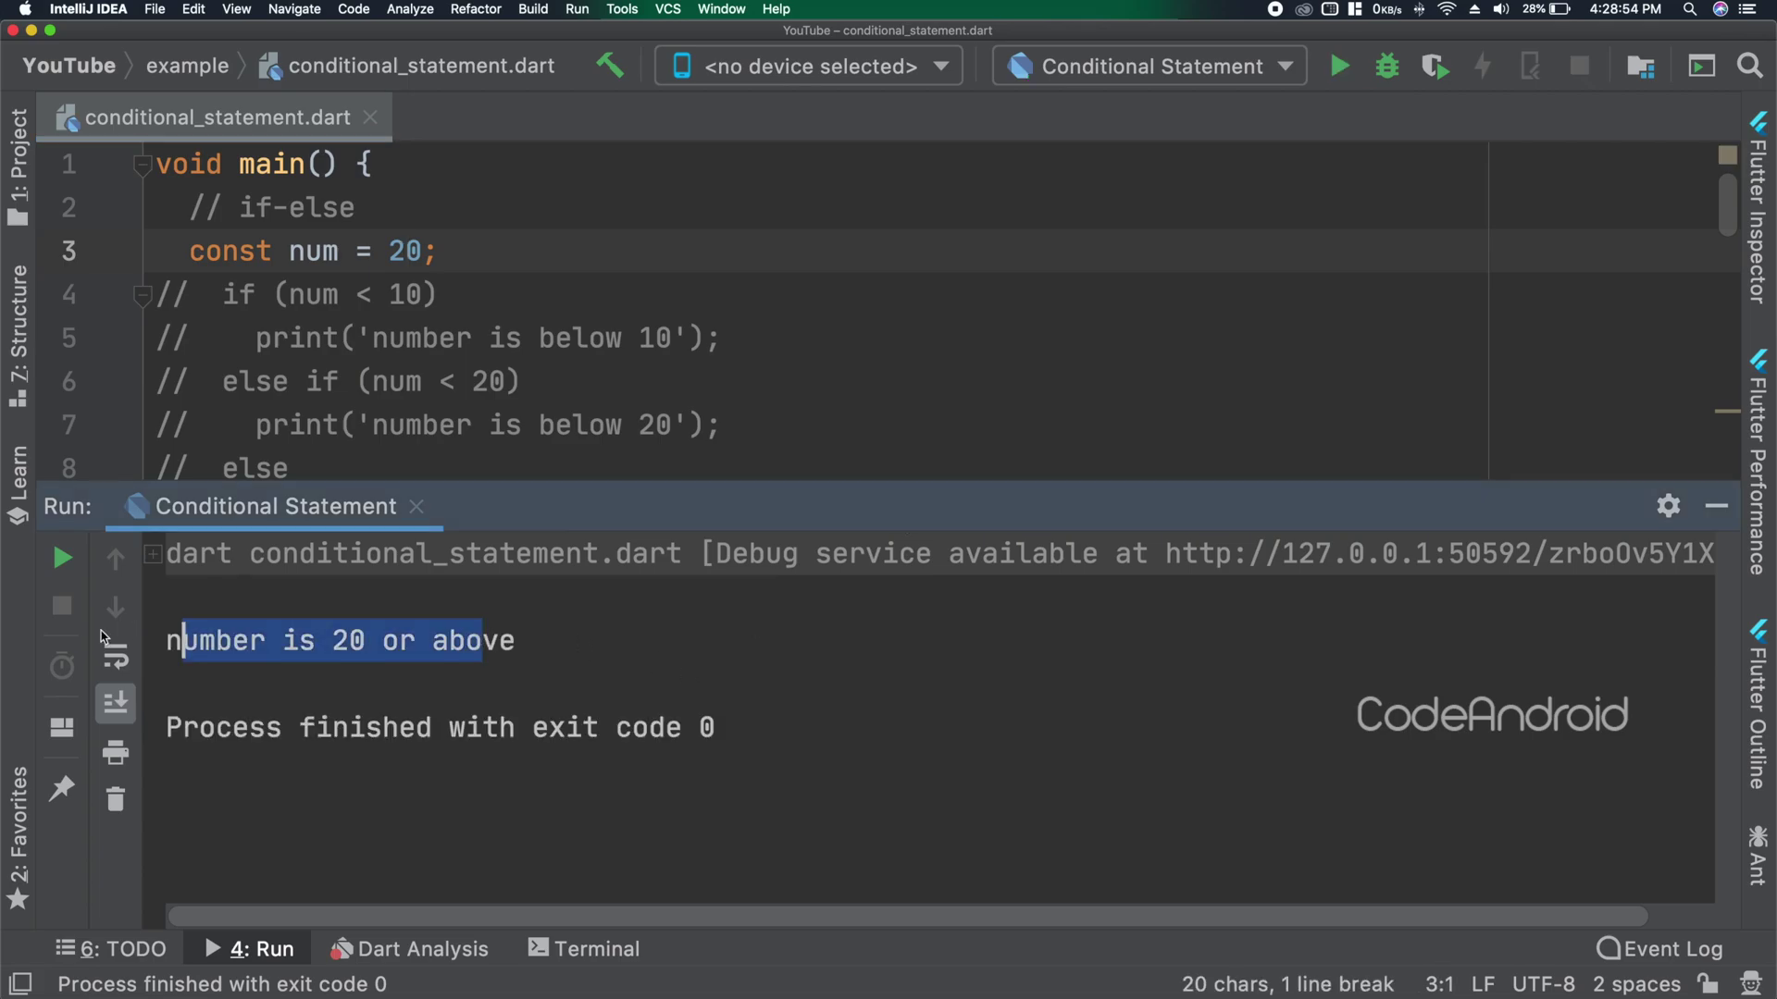
scroll(758, 324, "down", 4)
scroll(759, 323, "down", 4)
scroll(758, 324, "down", 4)
scroll(758, 323, "down", 2)
scroll(759, 323, "down", 1)
scroll(722, 352, "down", 1)
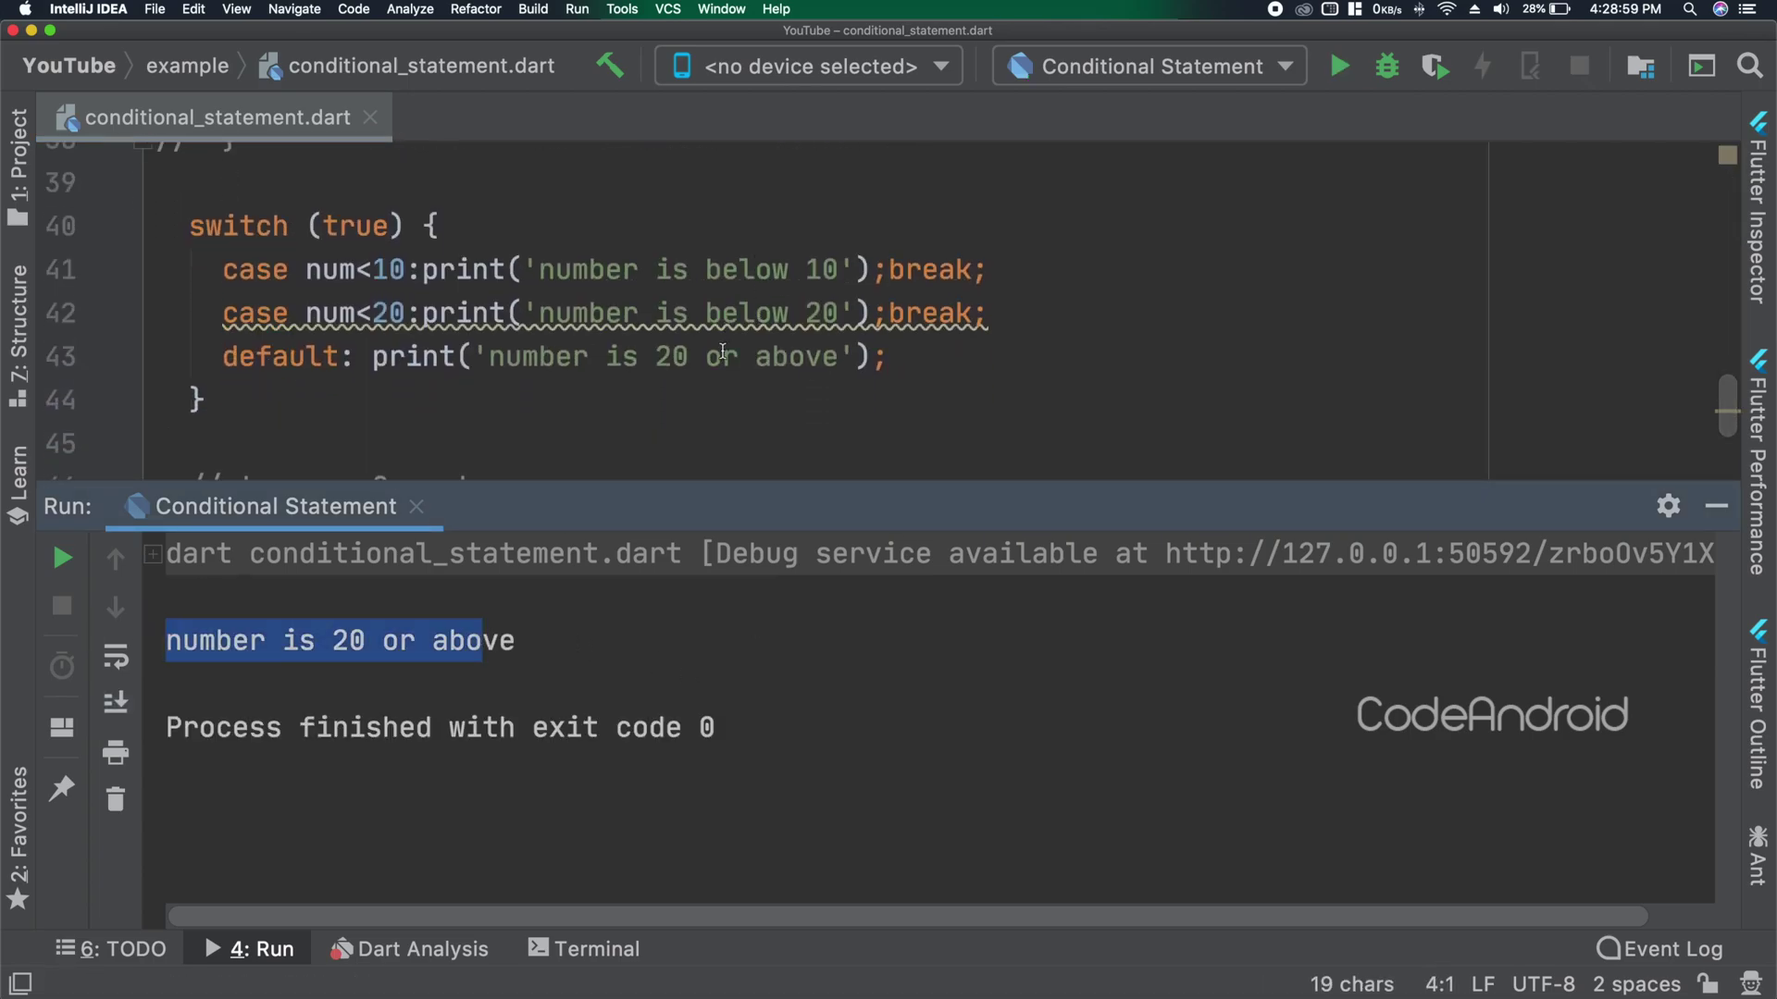
scroll(722, 351, "down", 1)
scroll(721, 352, "down", 1)
scroll(721, 351, "down", 1)
scroll(719, 352, "down", 1)
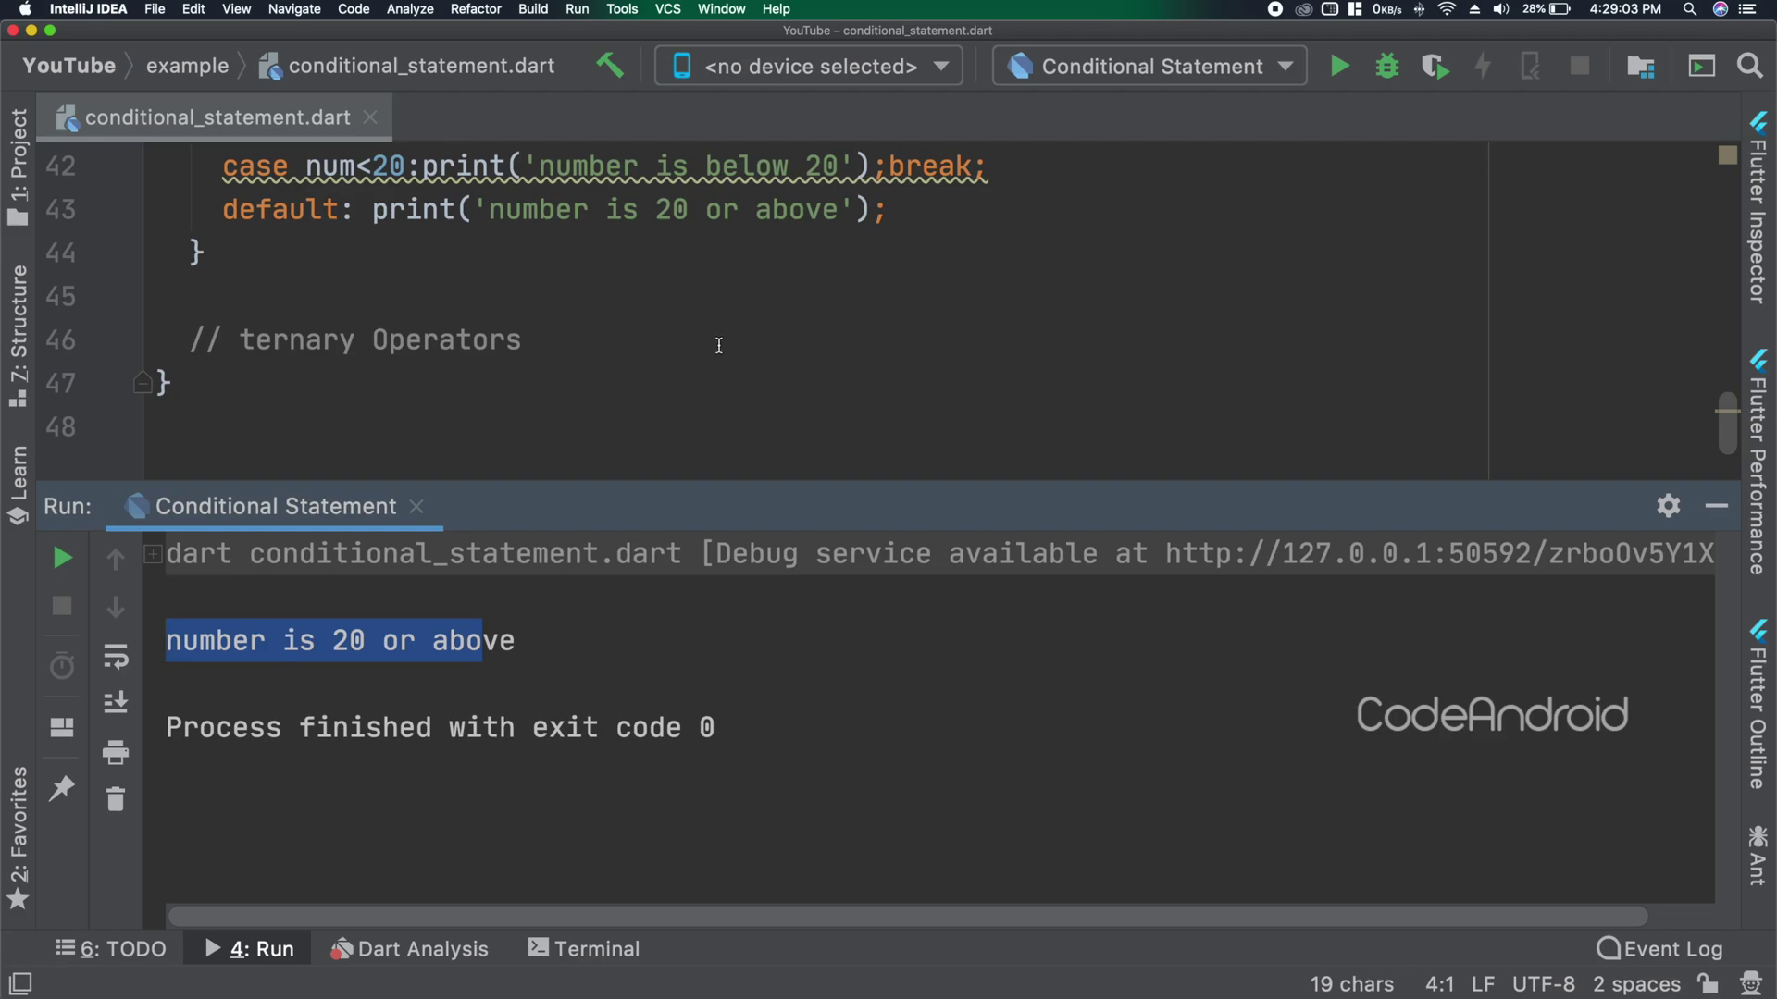
Start a ternary line num<10 ? print('number is below 10') under the comment.
left_click(718, 342)
key("Return")
type("num")
key("Escape")
type("<10 ?")
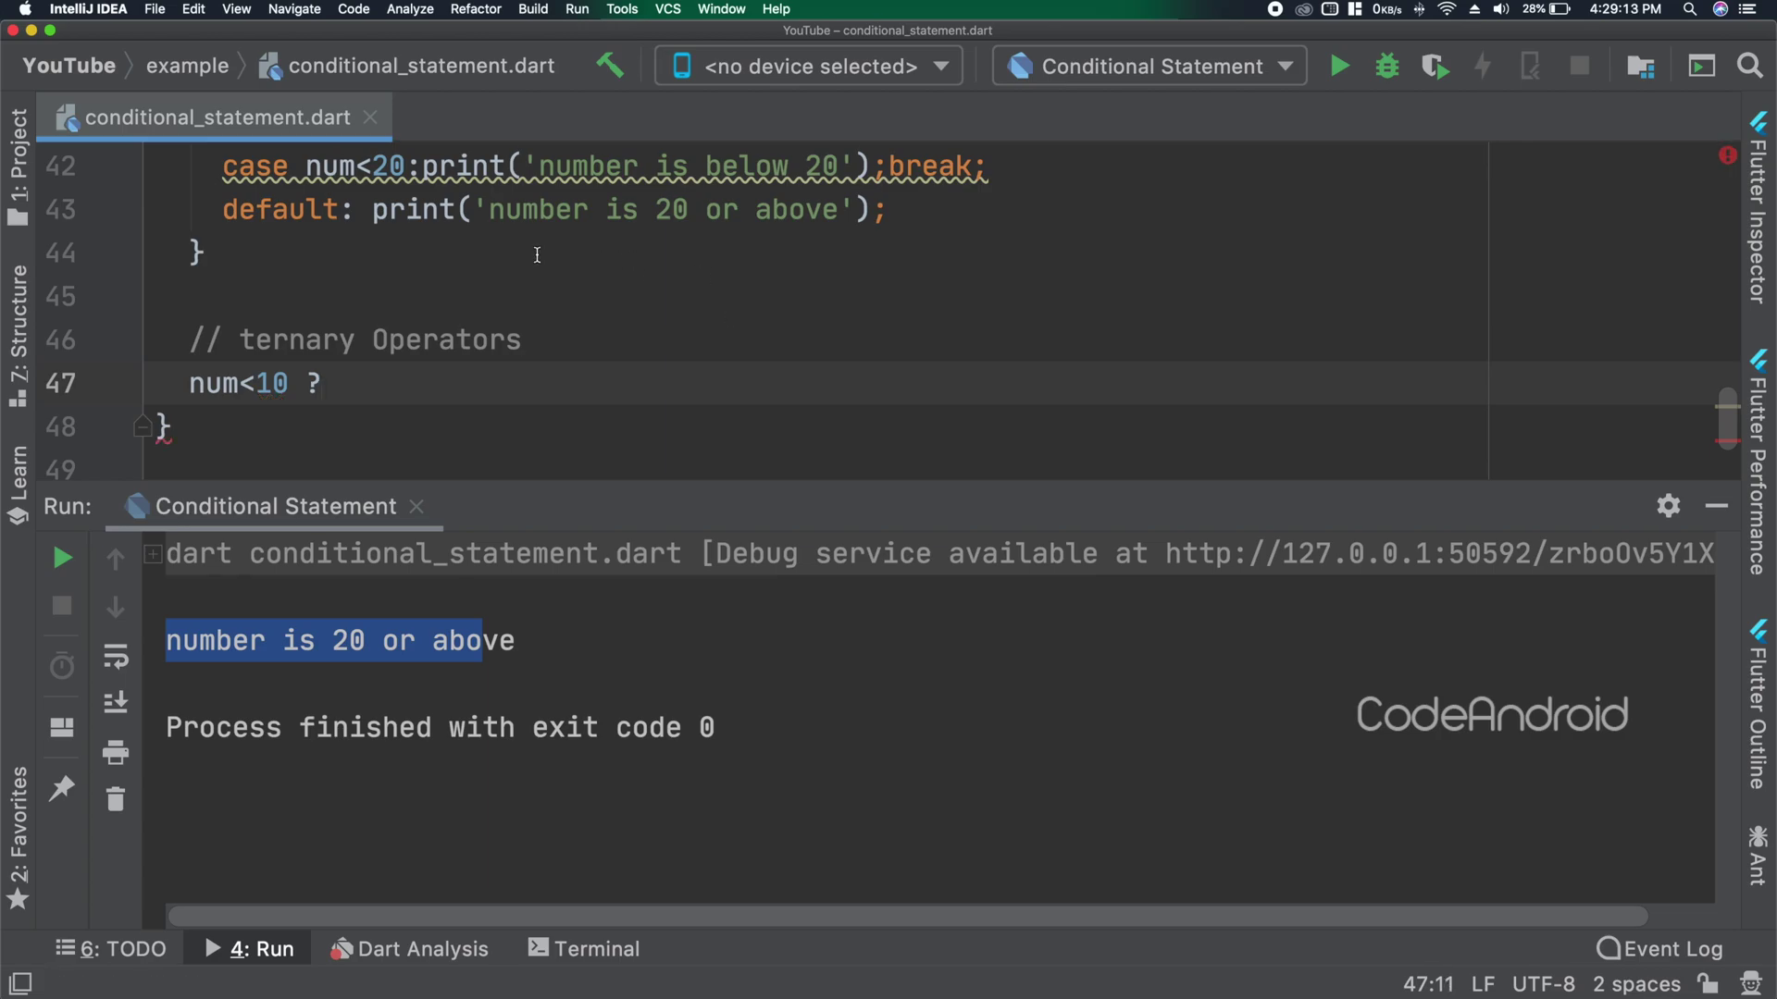
scroll(432, 176, "up", 1)
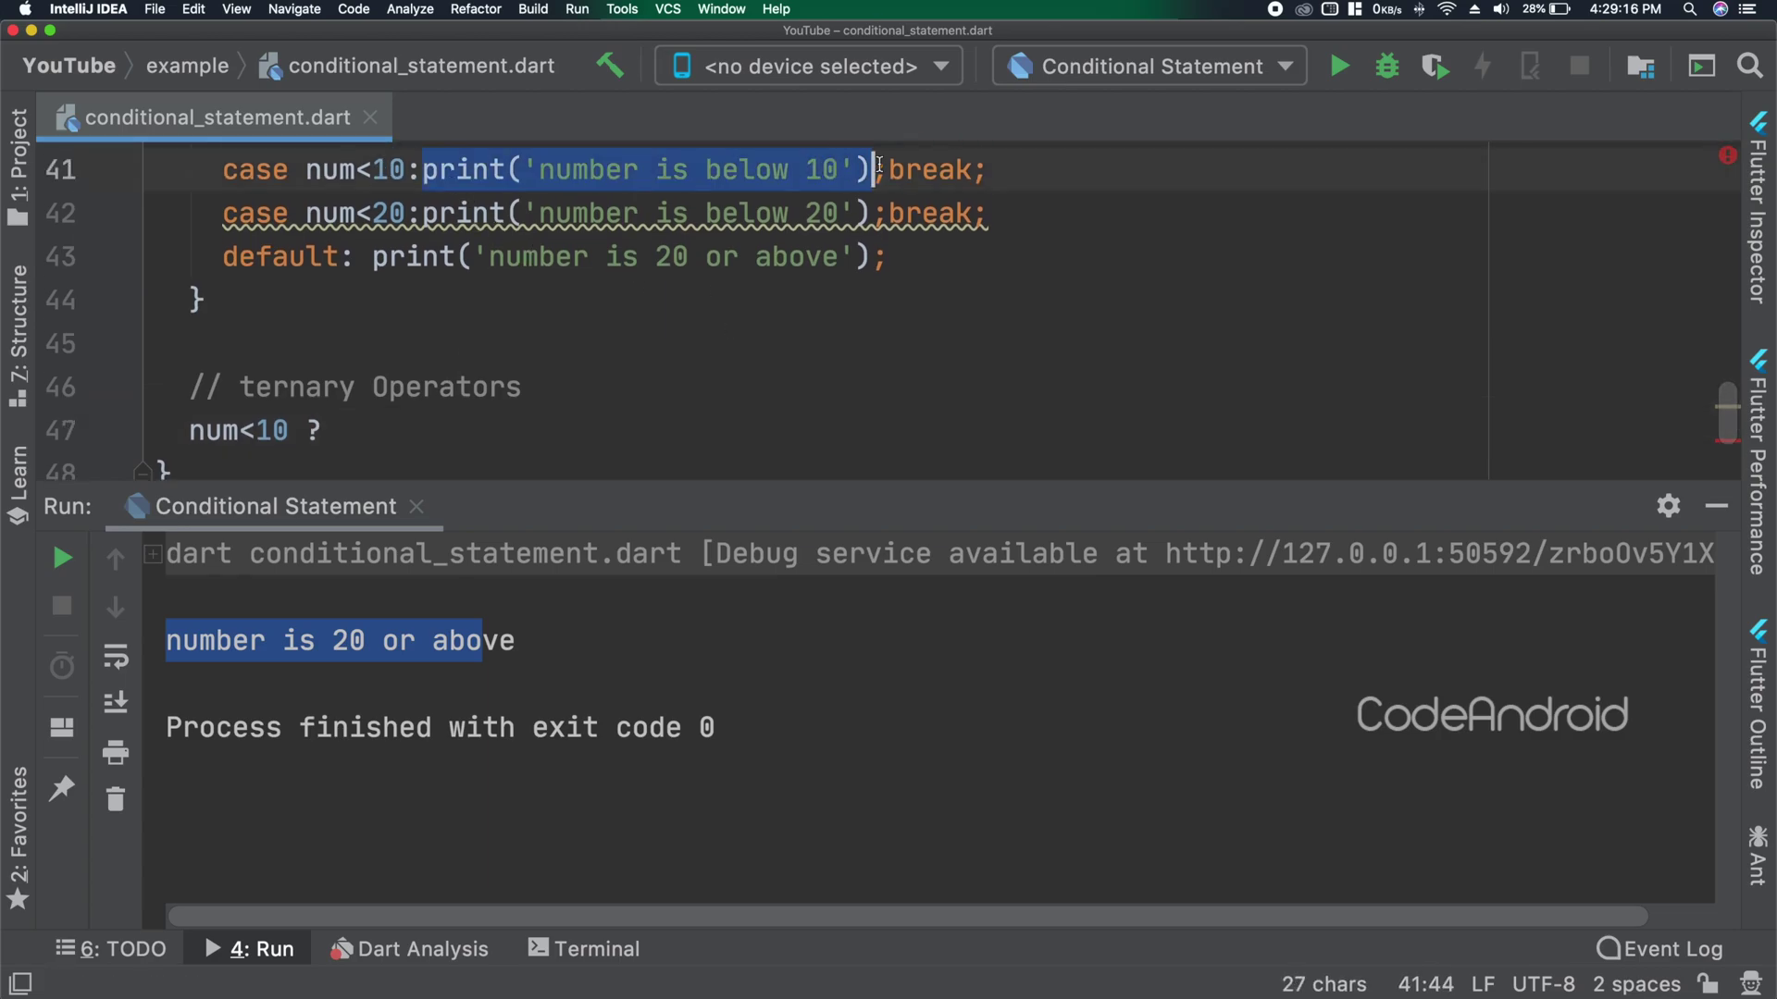
left_click_drag(430, 170, 886, 170)
key("super+c")
left_click(573, 431)
key("super+v")
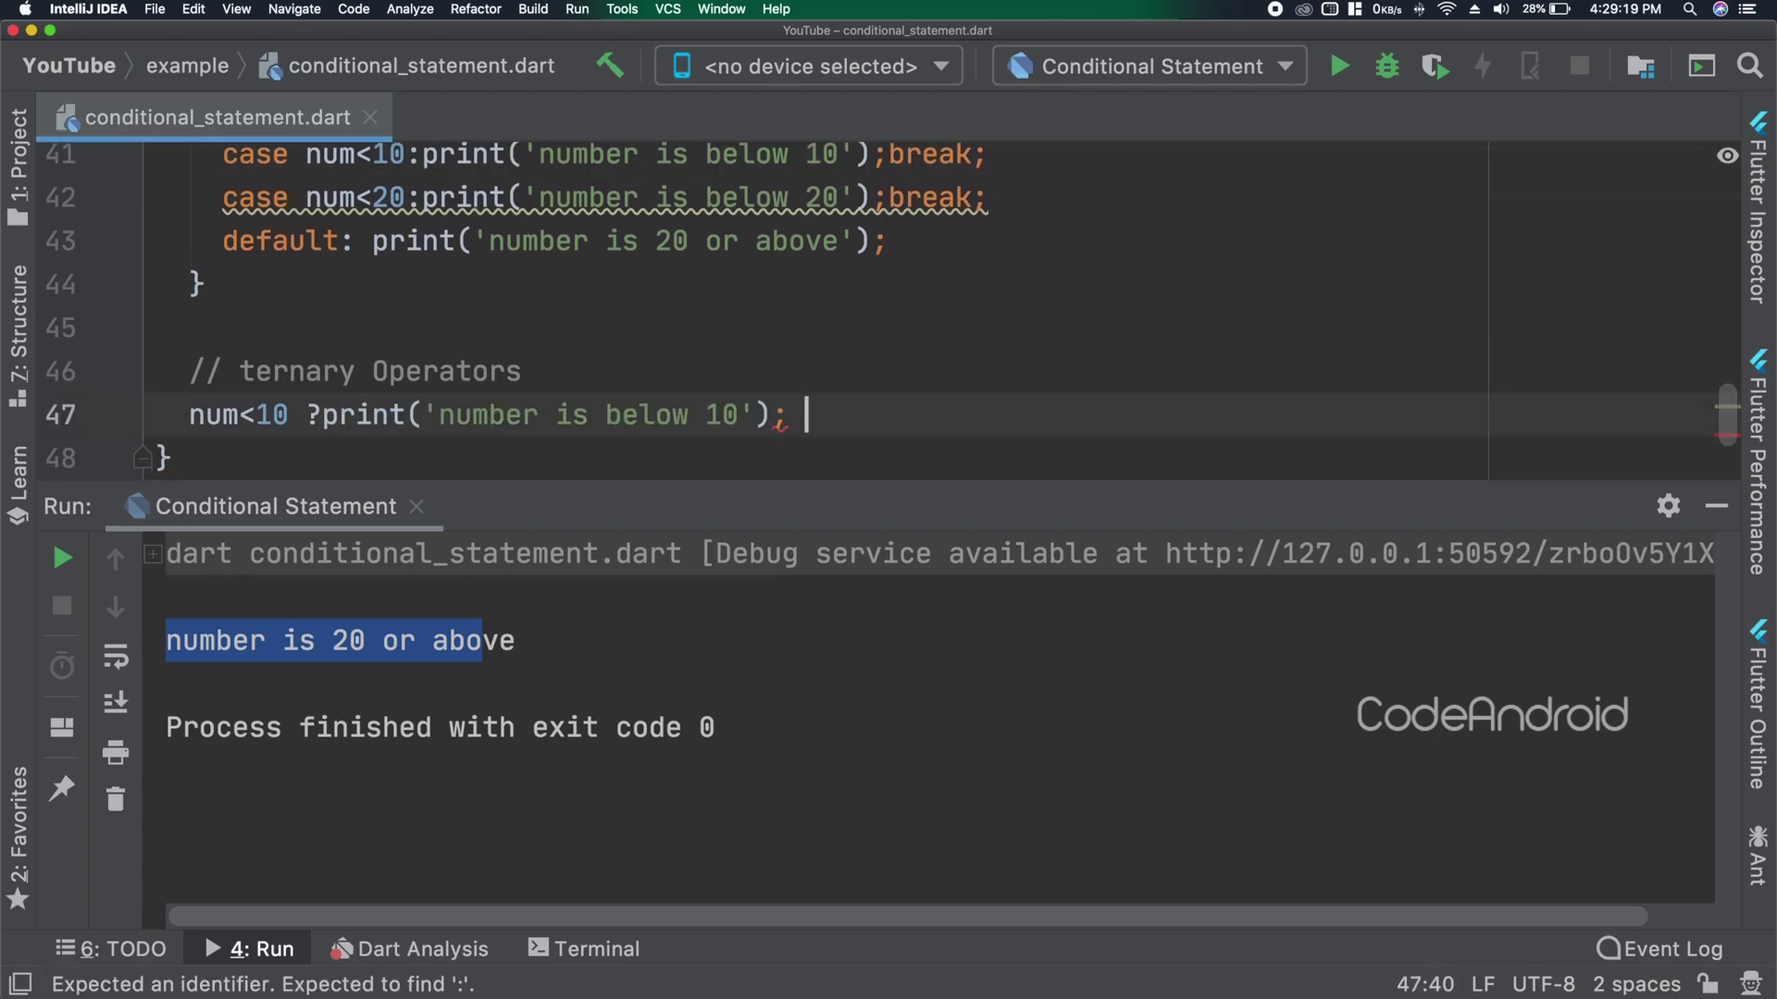
type(":")
Add the else branch after a colon, printing 'number is 10 or above'.
left_click_drag(371, 241, 889, 241)
key("super+c")
left_click(786, 415)
key("BackSpace")
key("End")
key("super+v")
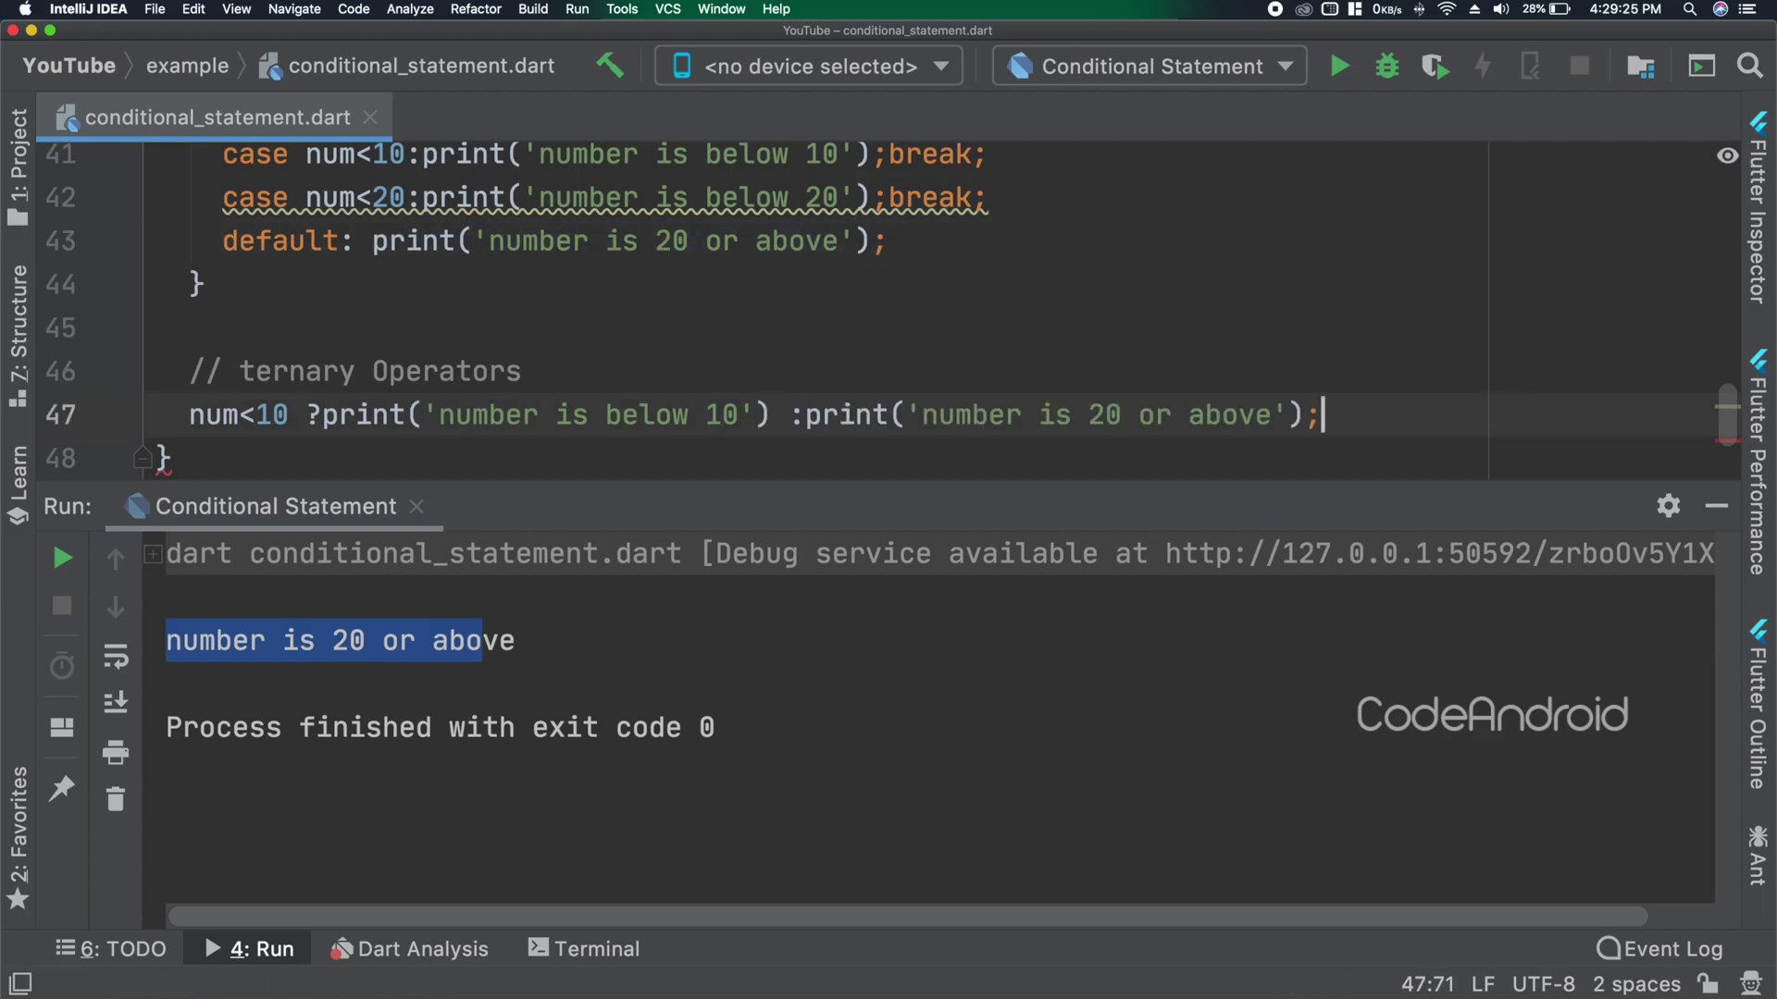
left_click(1104, 416)
key("BackSpace")
type("1")
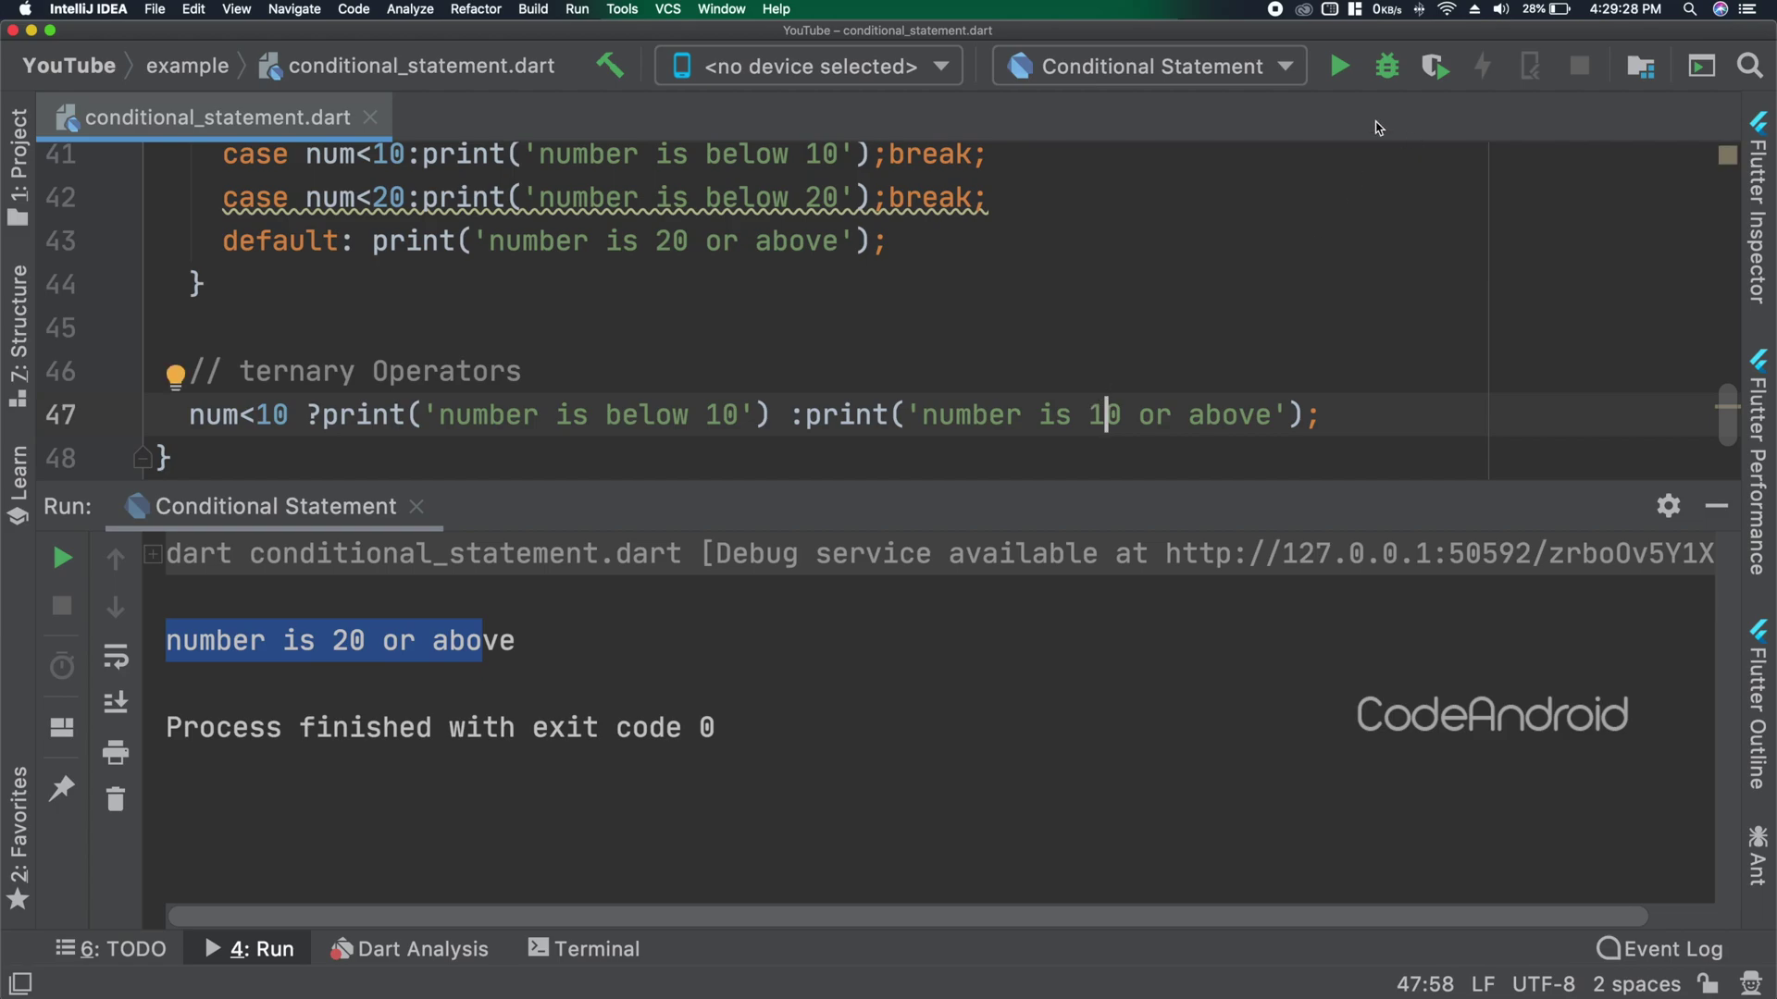
Run the ternary version, printing 'number is 10 or above'.
left_click(1340, 64)
left_click_drag(317, 685, 515, 684)
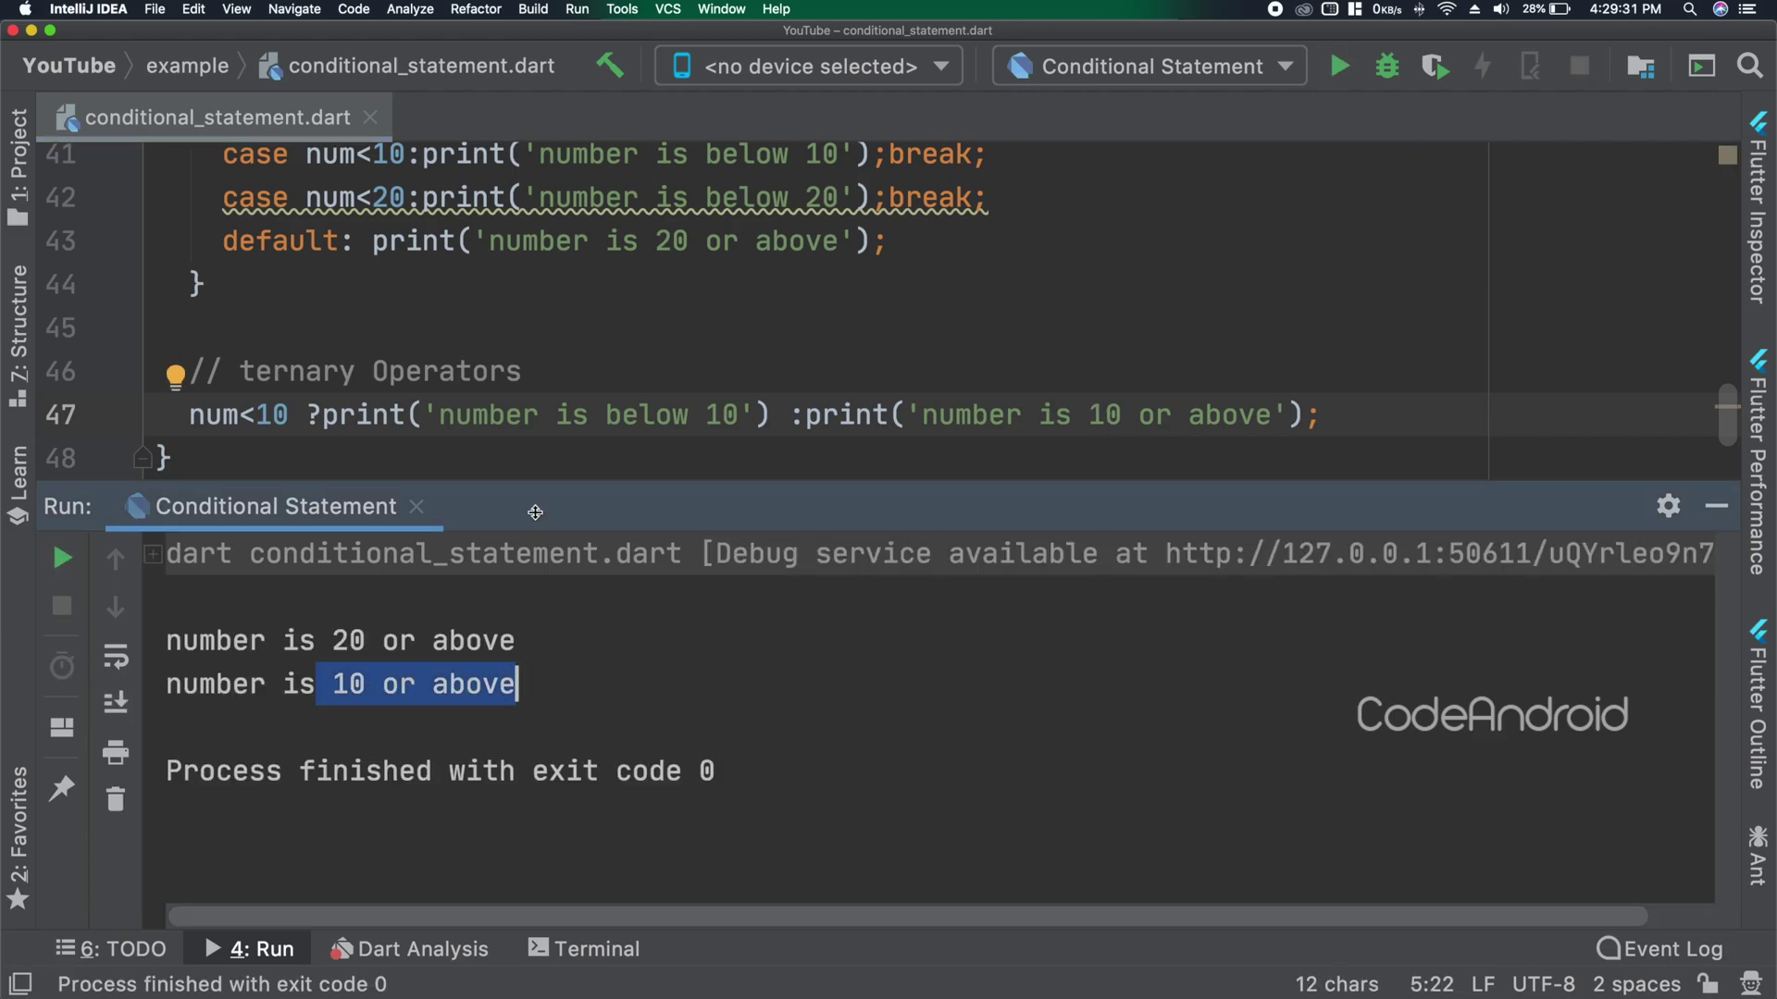
left_click_drag(189, 415, 1350, 410)
key("super+c")
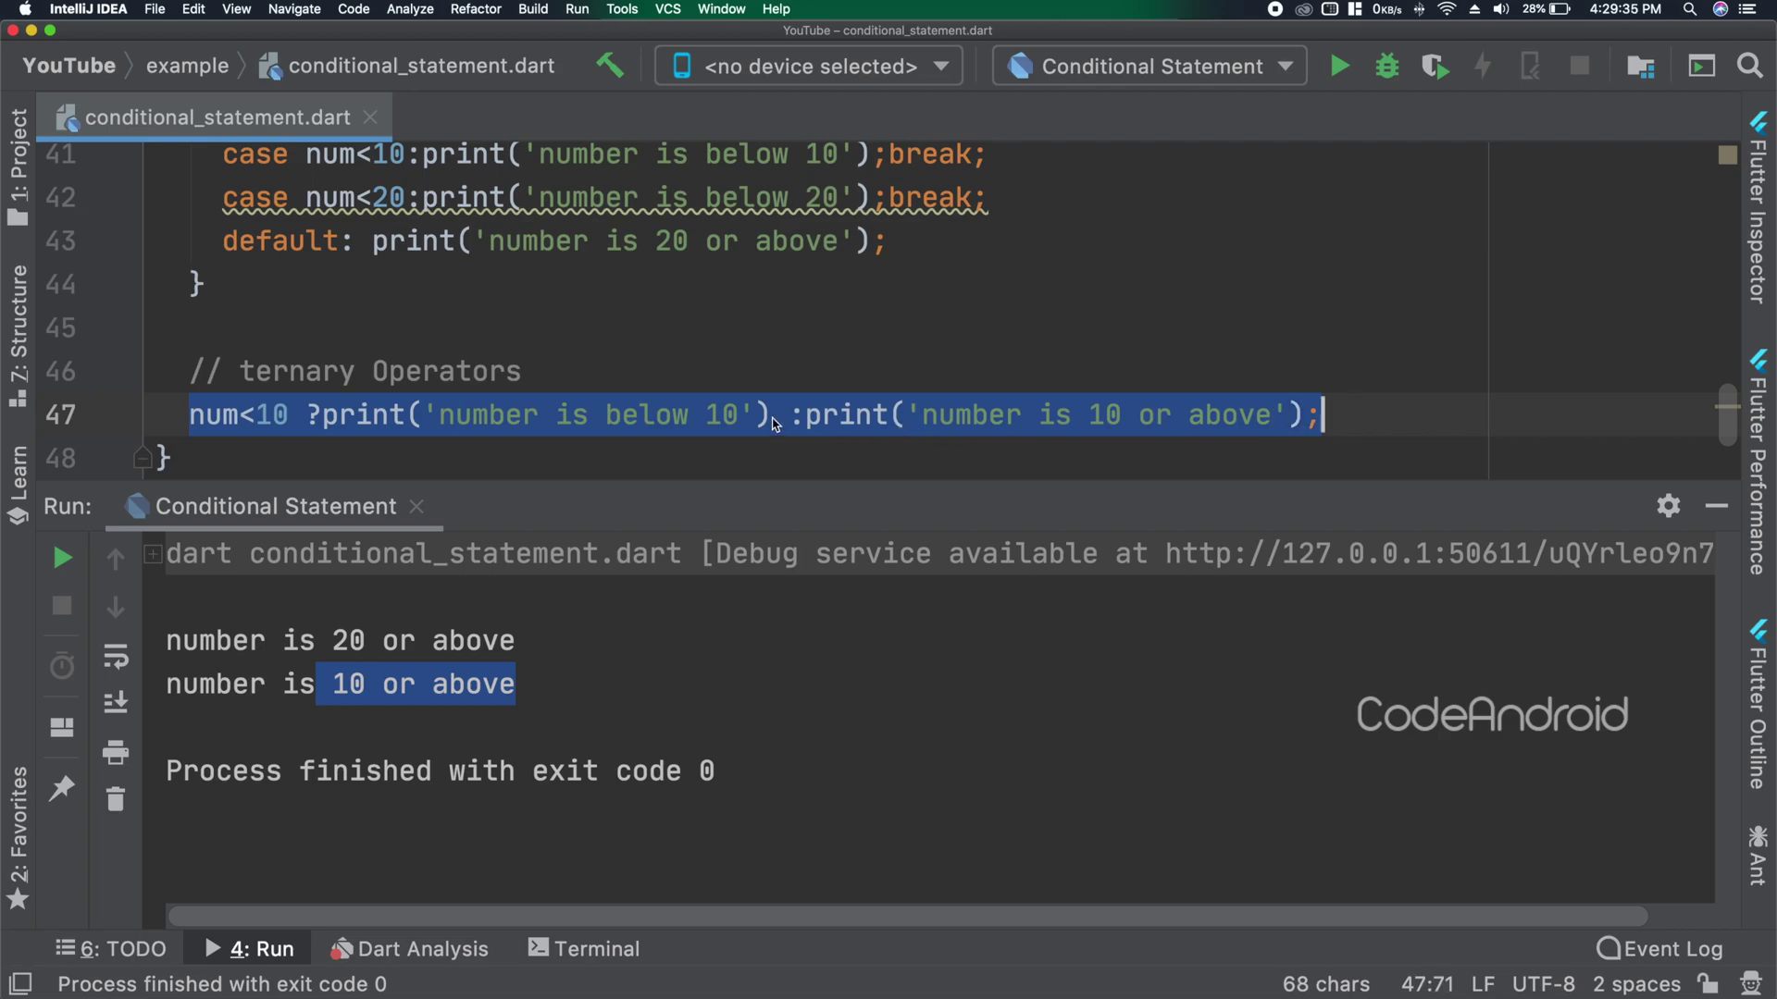
Replace the ternary's false branch with a pasted nested ternary expression.
left_click(805, 416)
key("shift+End")
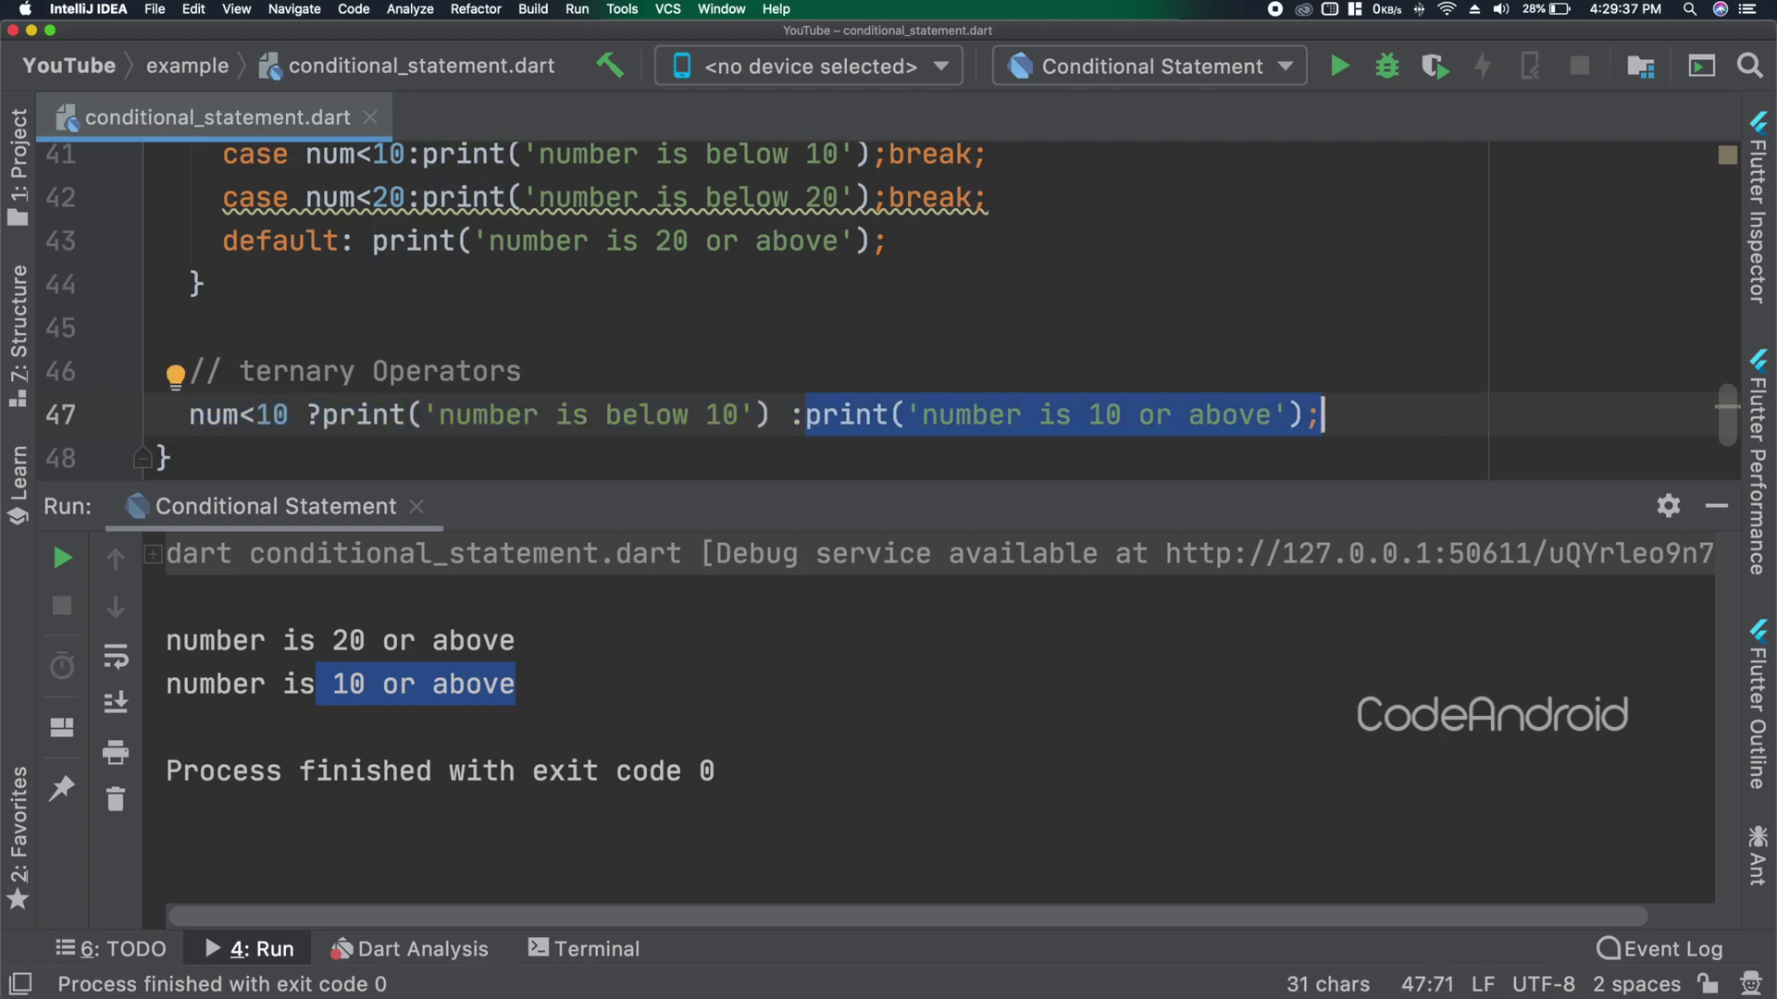
key("BackSpace")
key("Return")
type("(")
key("super+v")
key("BackSpace")
type(";")
Change the nested condition and messages from 10 to 20, then reformat as multi-line ternary.
left_click(294, 414)
key("BackSpace")
type("2")
left_click(737, 413)
key("BackSpace")
type("2")
left_click(1122, 413)
key("BackSpace")
type("2")
key("super+alt+l")
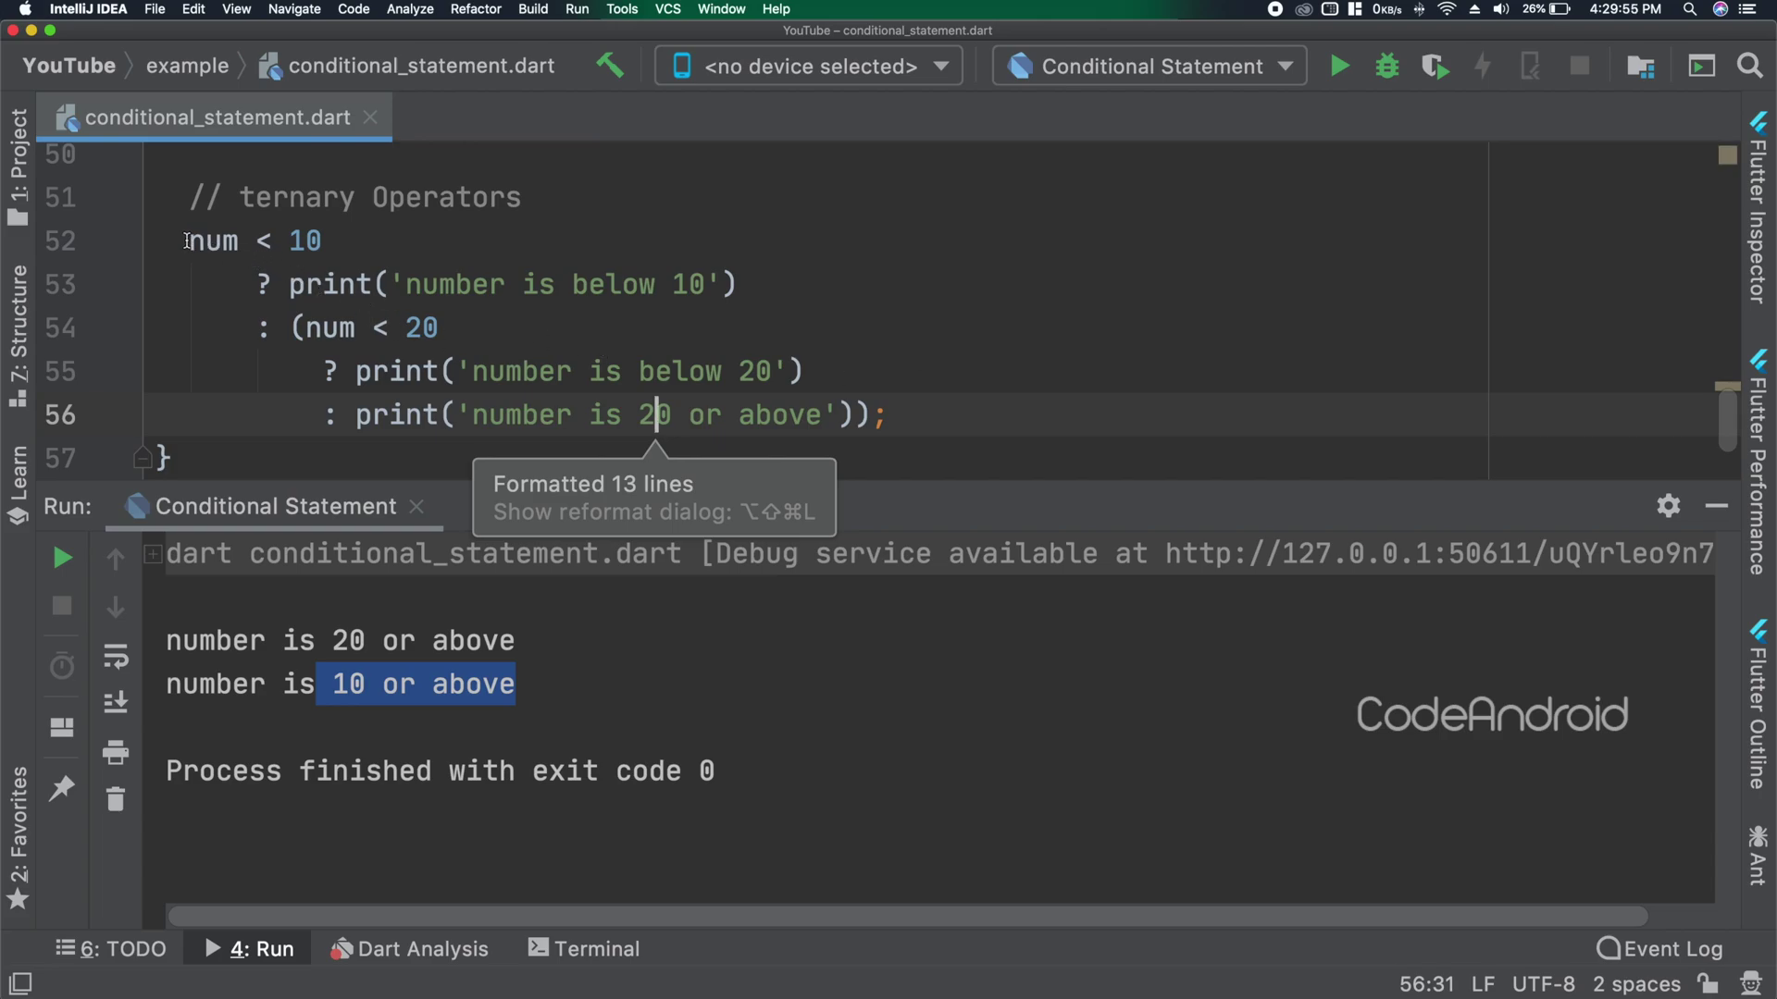
Walk through the num < 10 condition, the nested num < 20 ternary and its print branches.
left_click_drag(188, 241, 386, 238)
left_click_drag(291, 283, 738, 284)
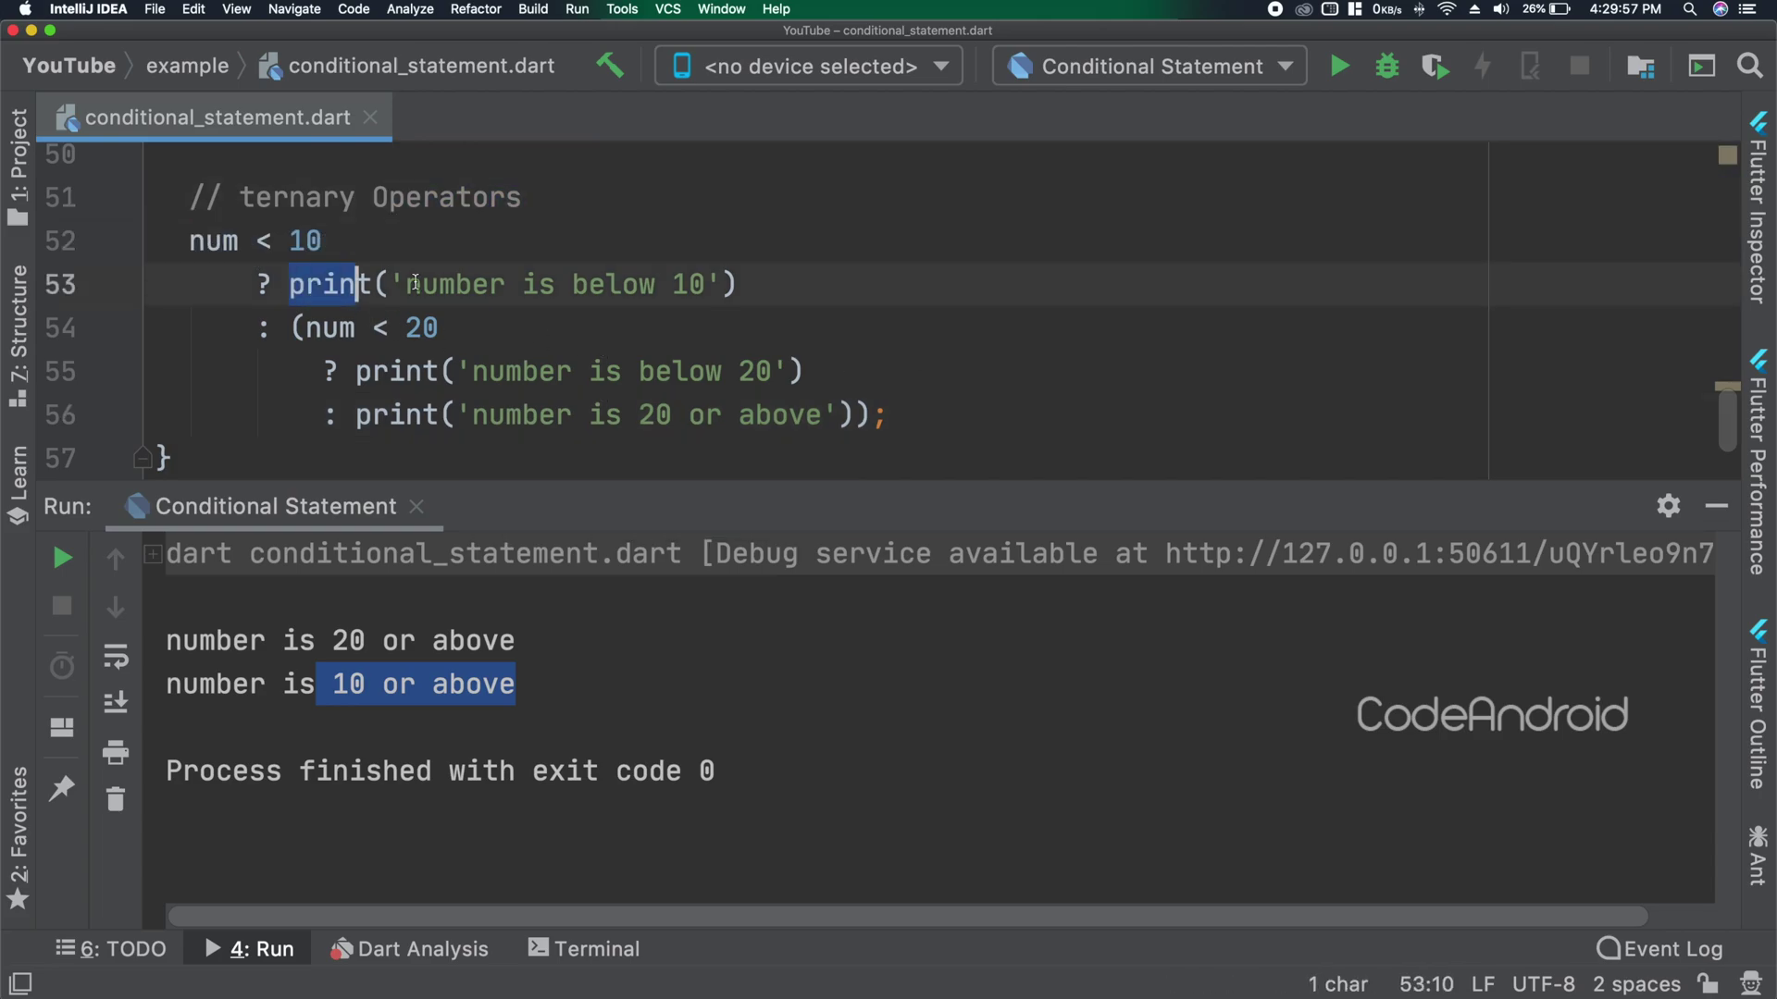
left_click(292, 328)
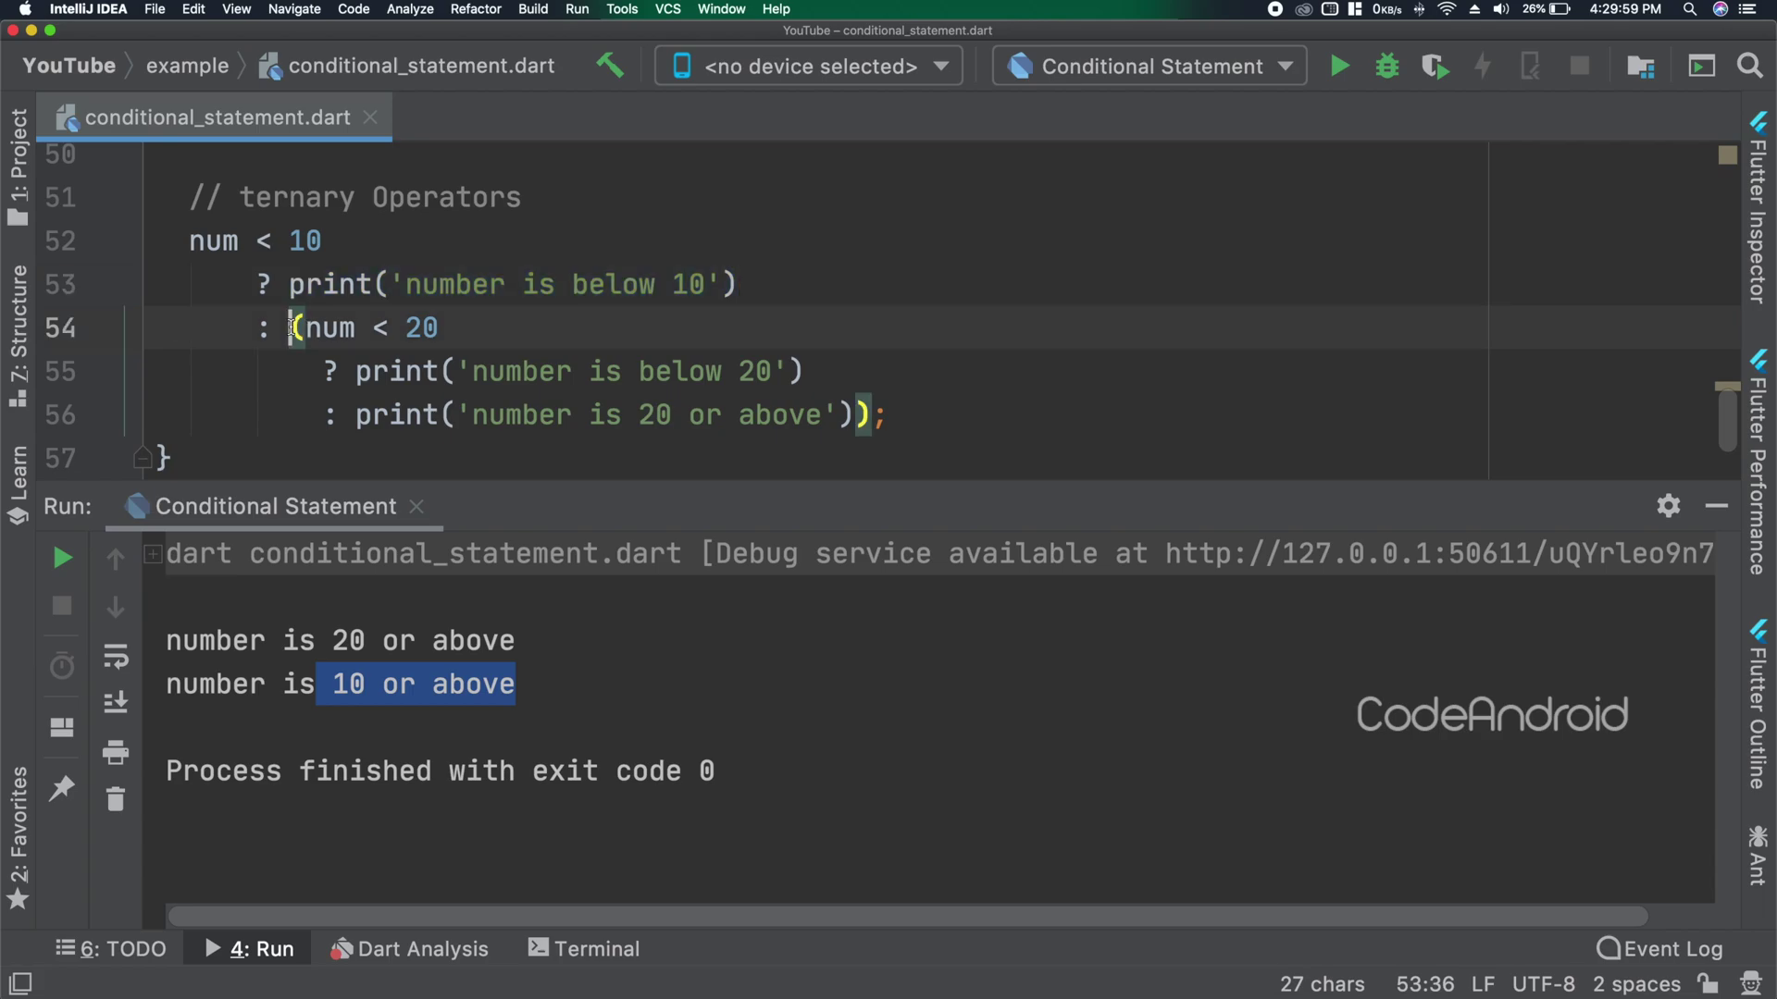
left_click_drag(291, 328, 888, 414)
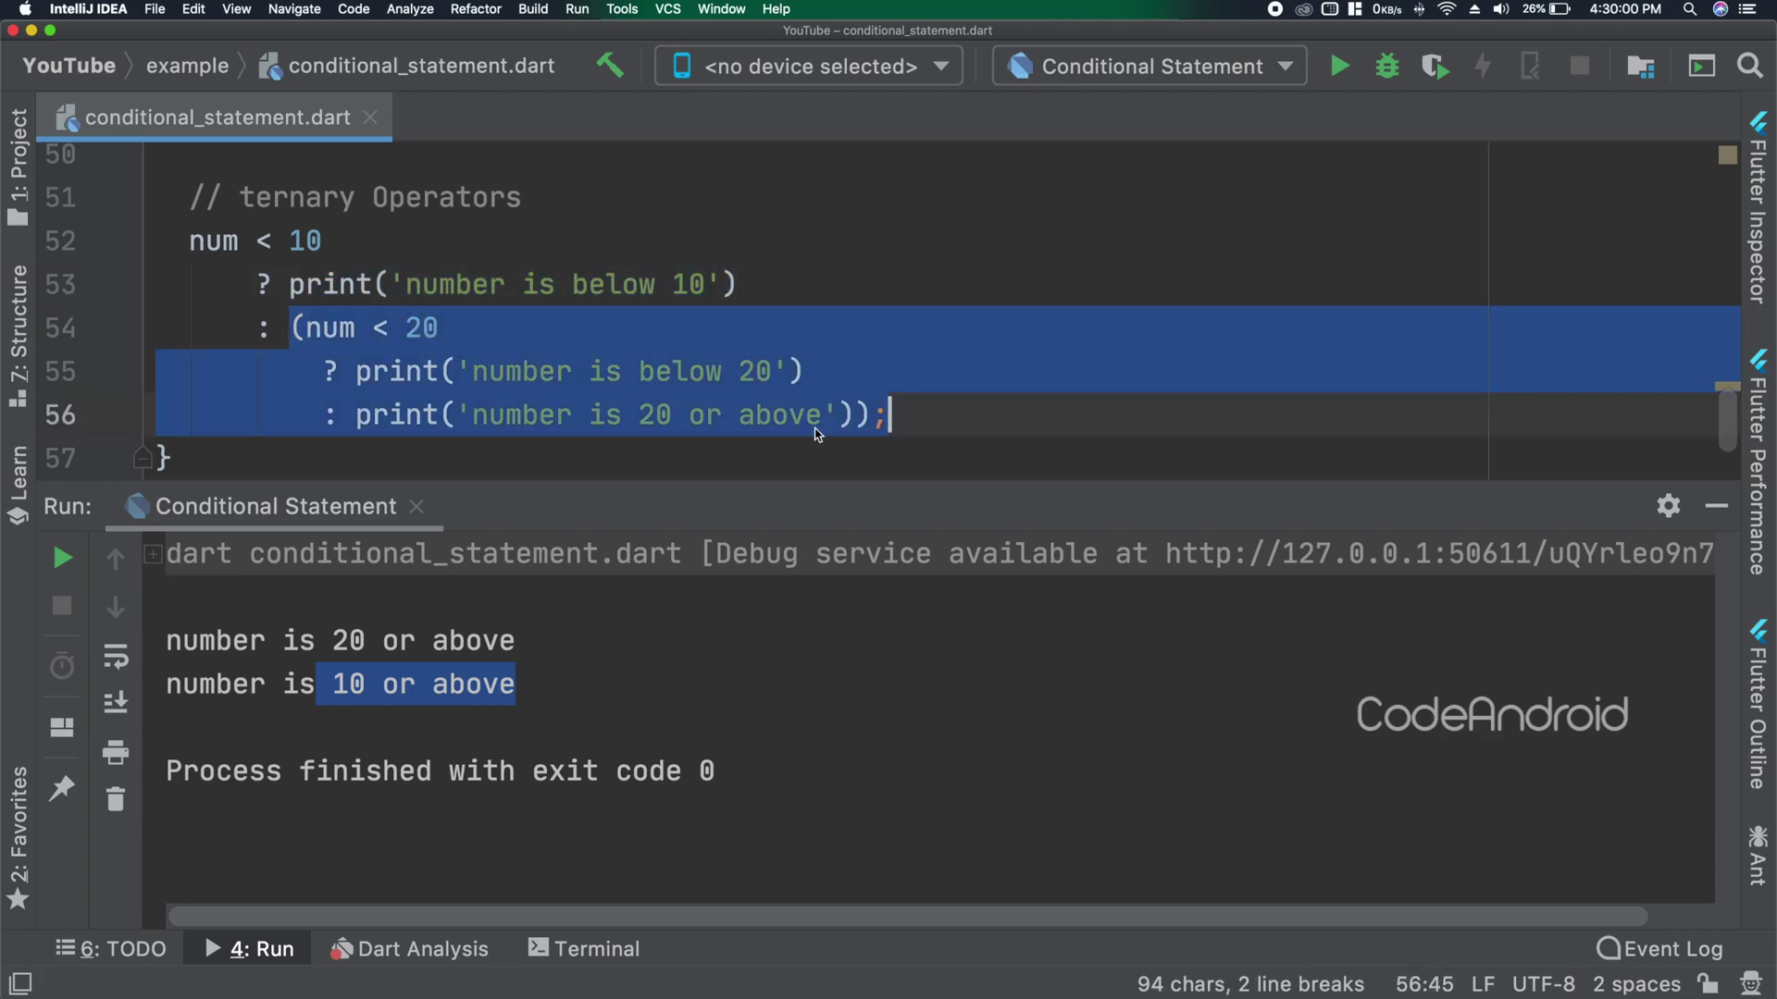
left_click(458, 384)
left_click(305, 329)
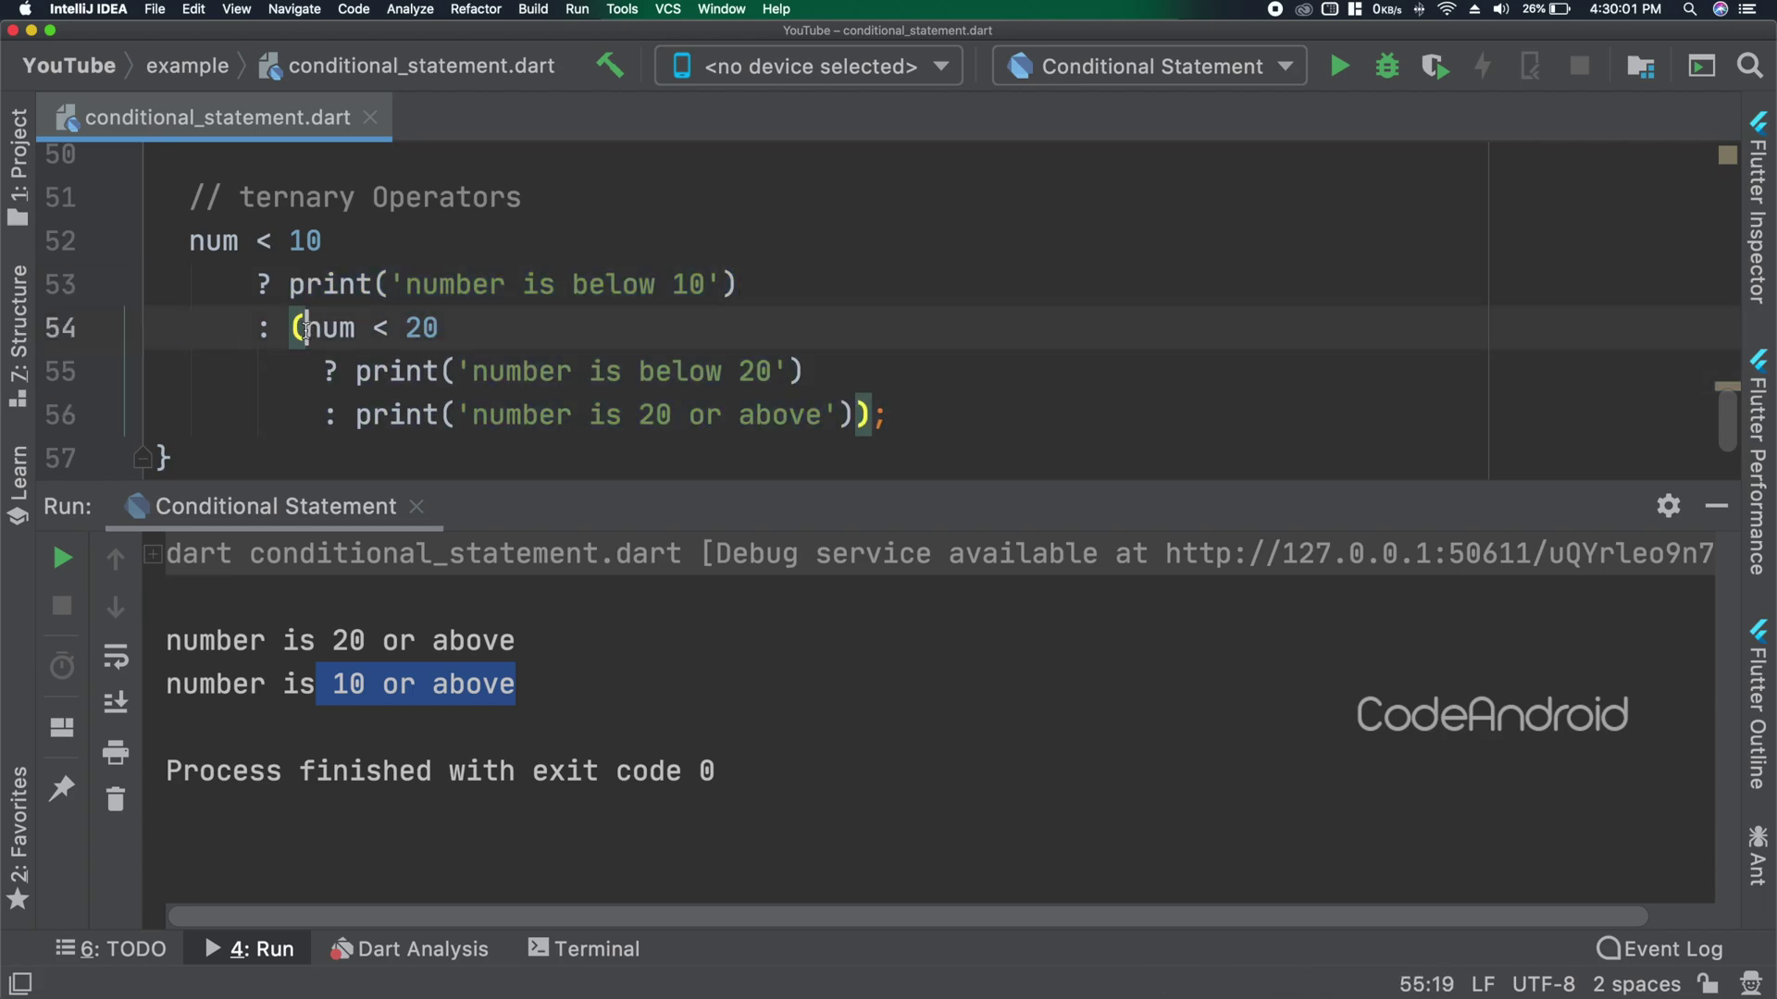
left_click_drag(305, 328, 442, 328)
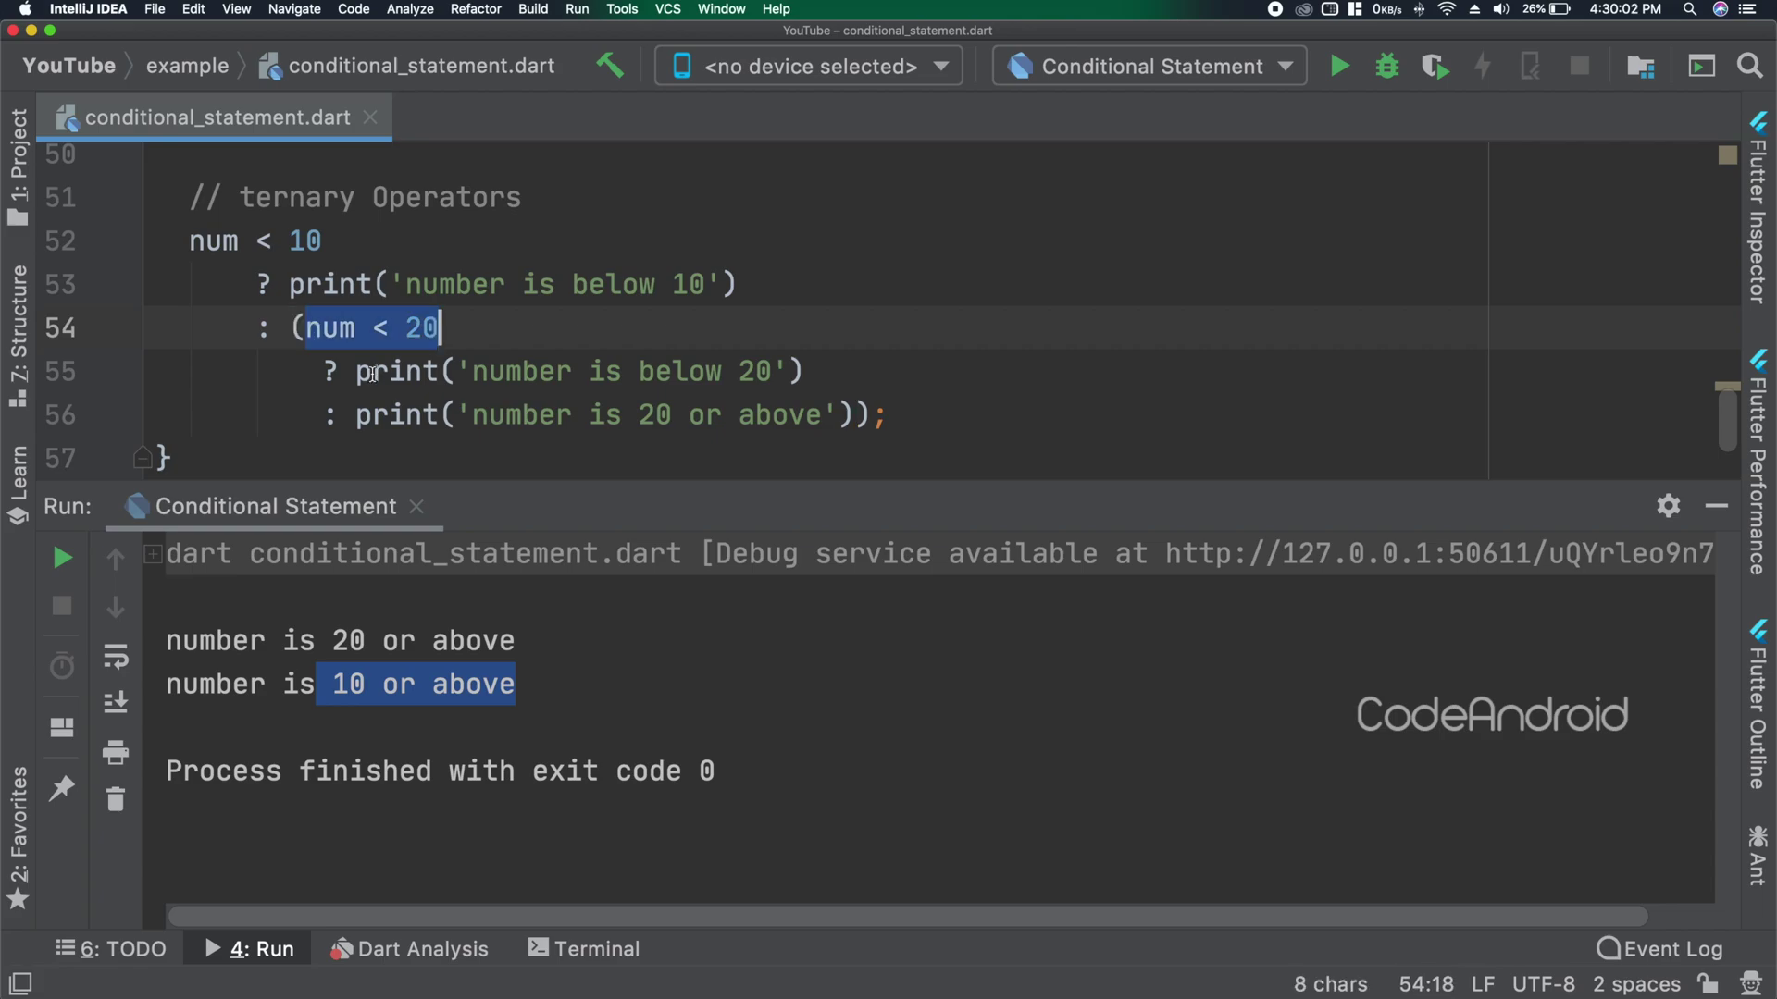
left_click_drag(358, 372, 807, 369)
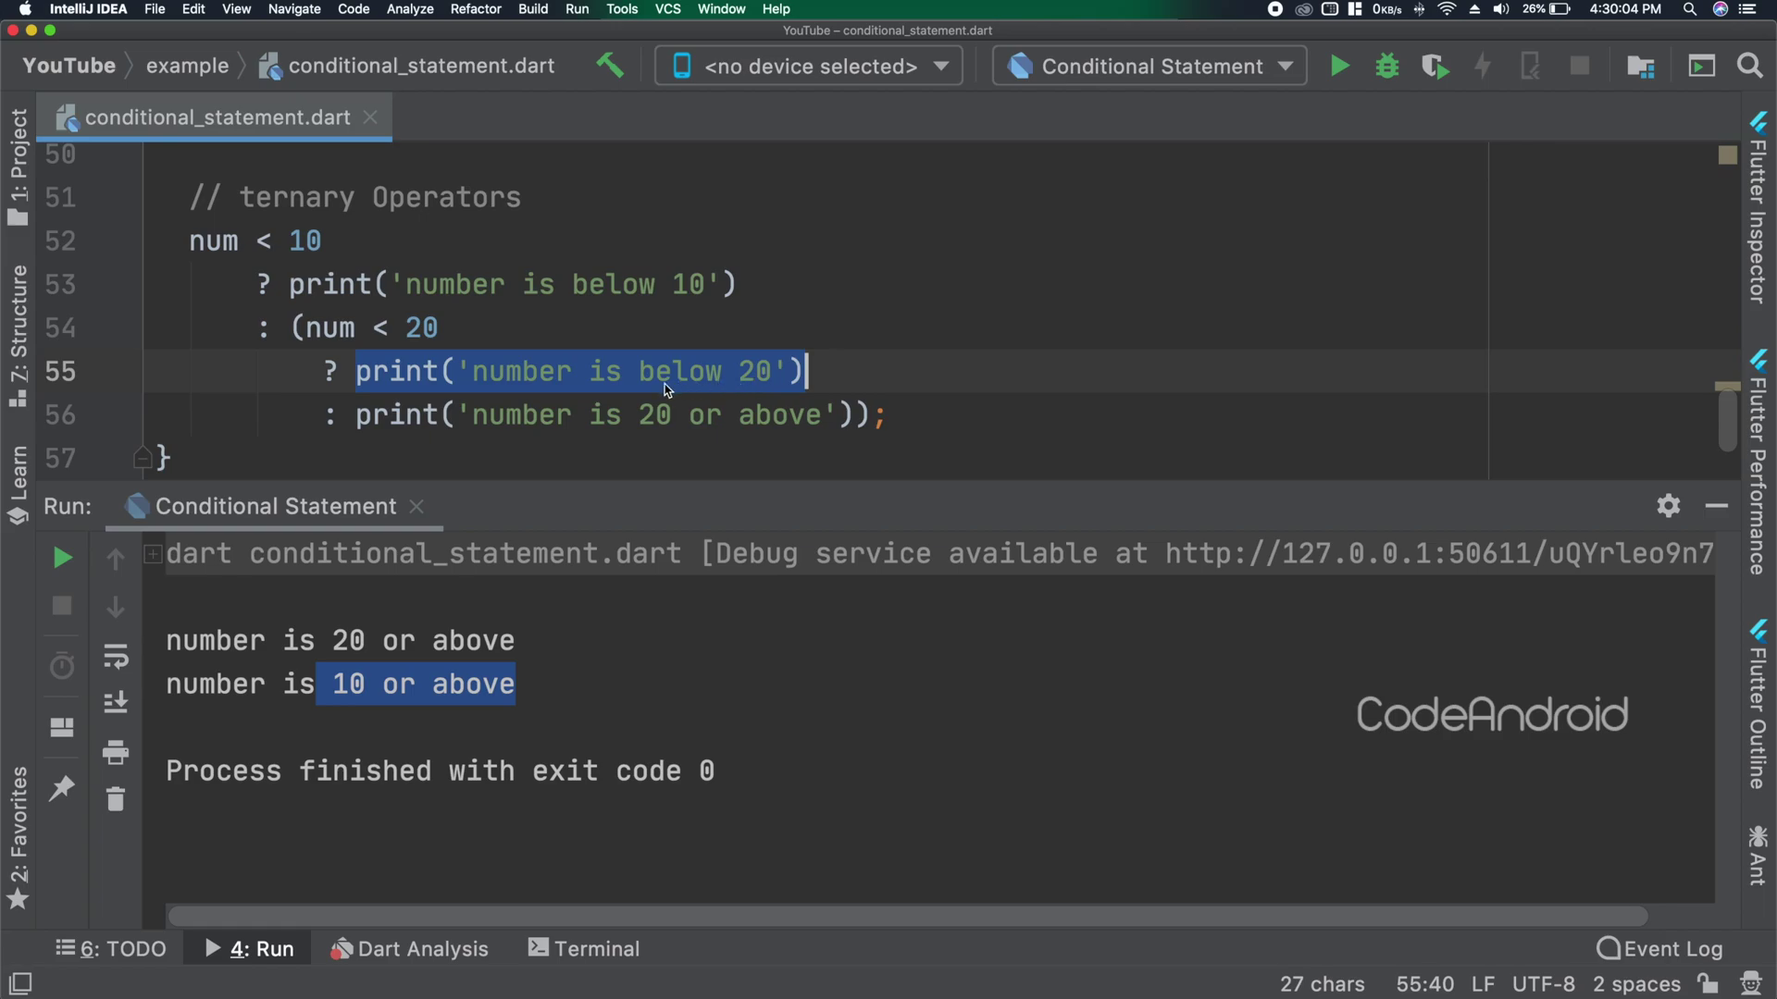
left_click_drag(344, 414, 883, 413)
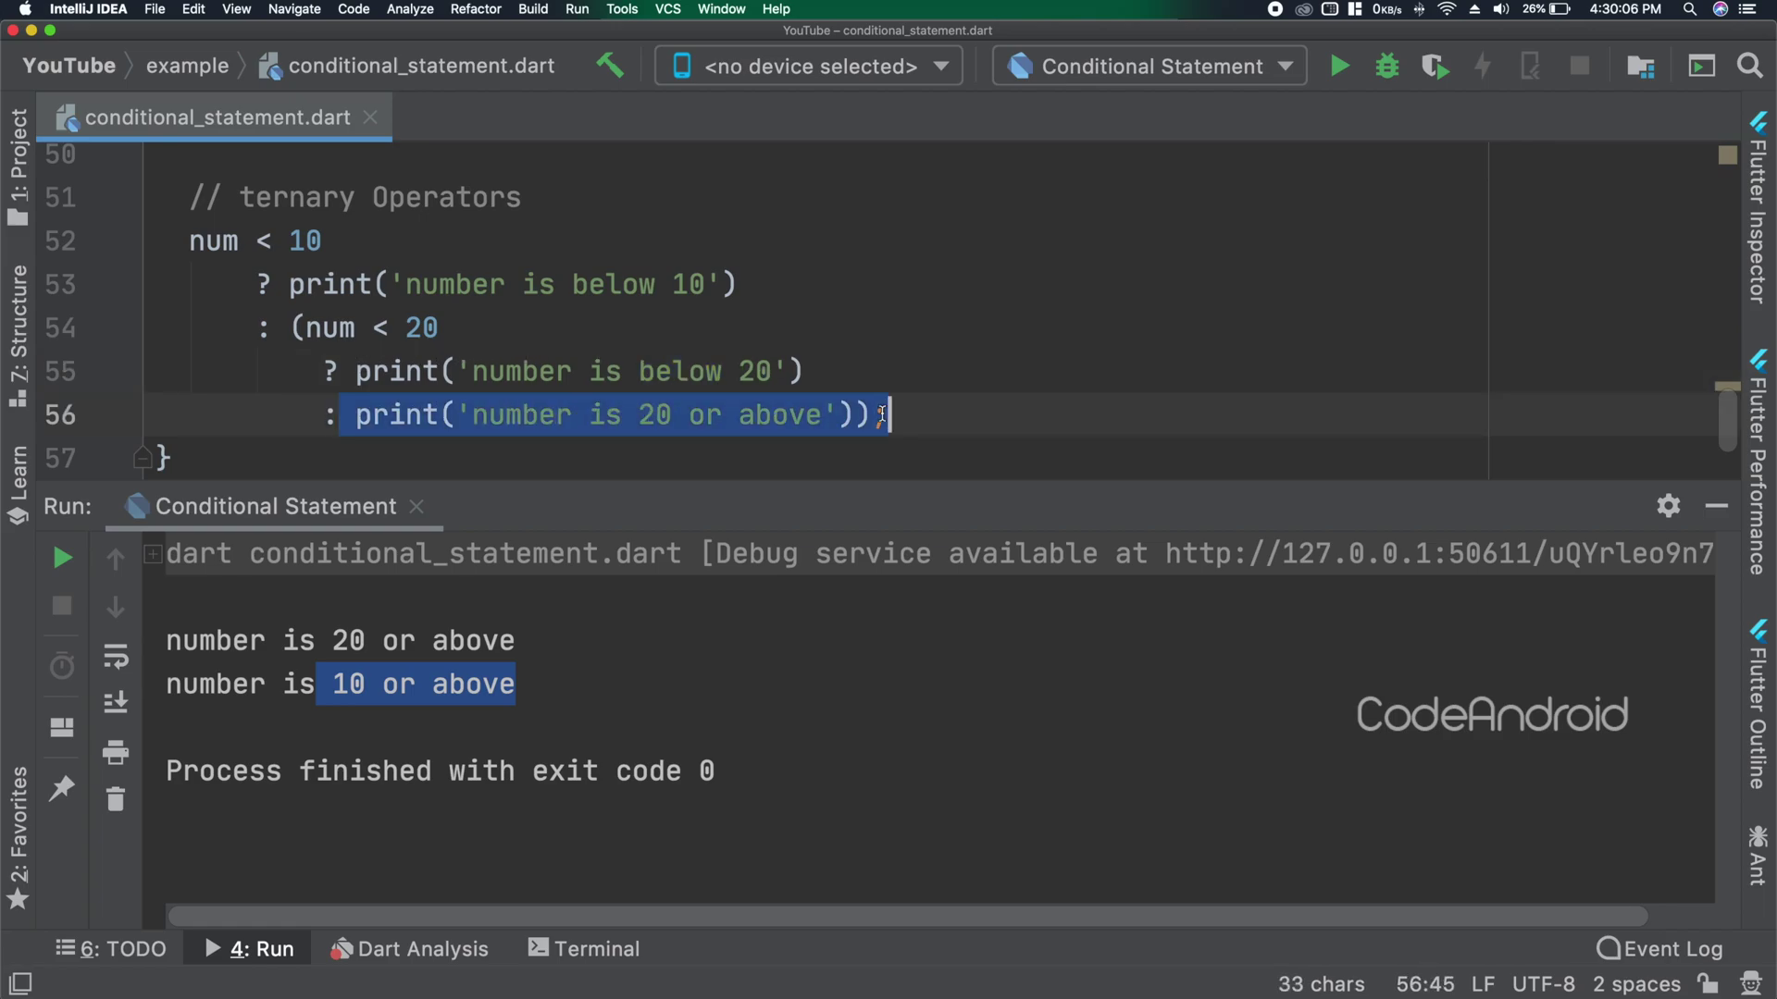
left_click(971, 399)
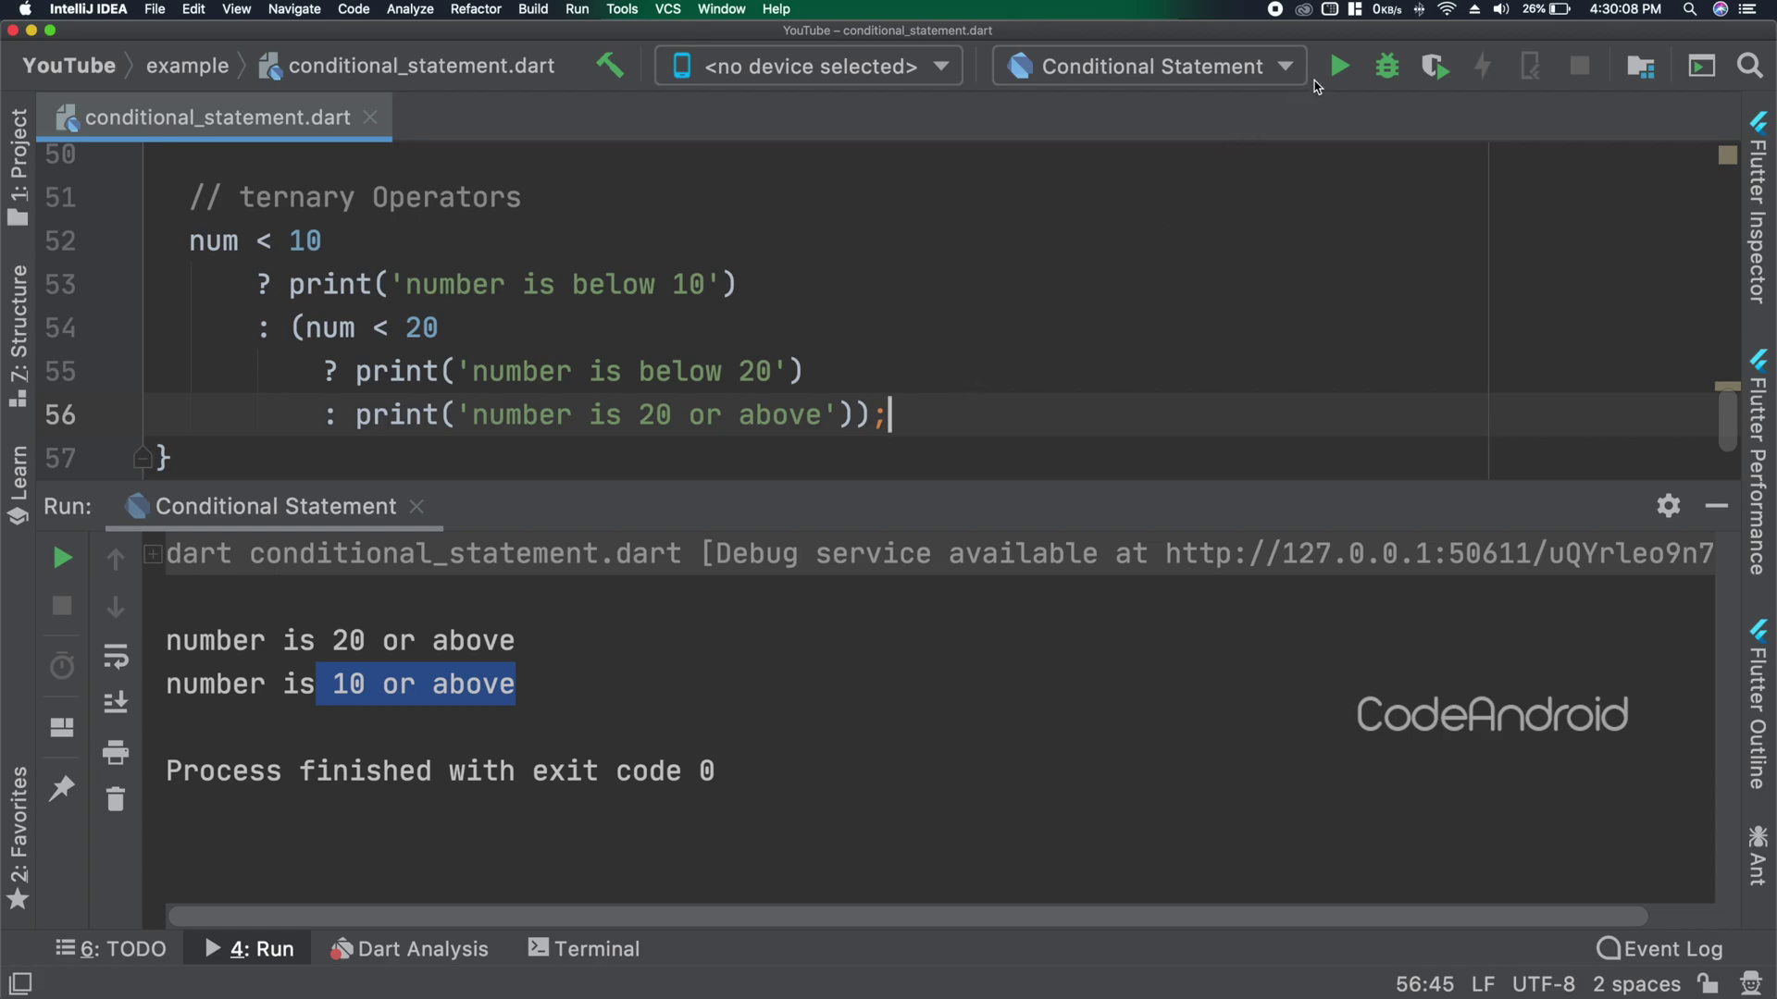
Rerun, check the 'number is 20 or above' console line, and hide the Run window.
left_click(1339, 66)
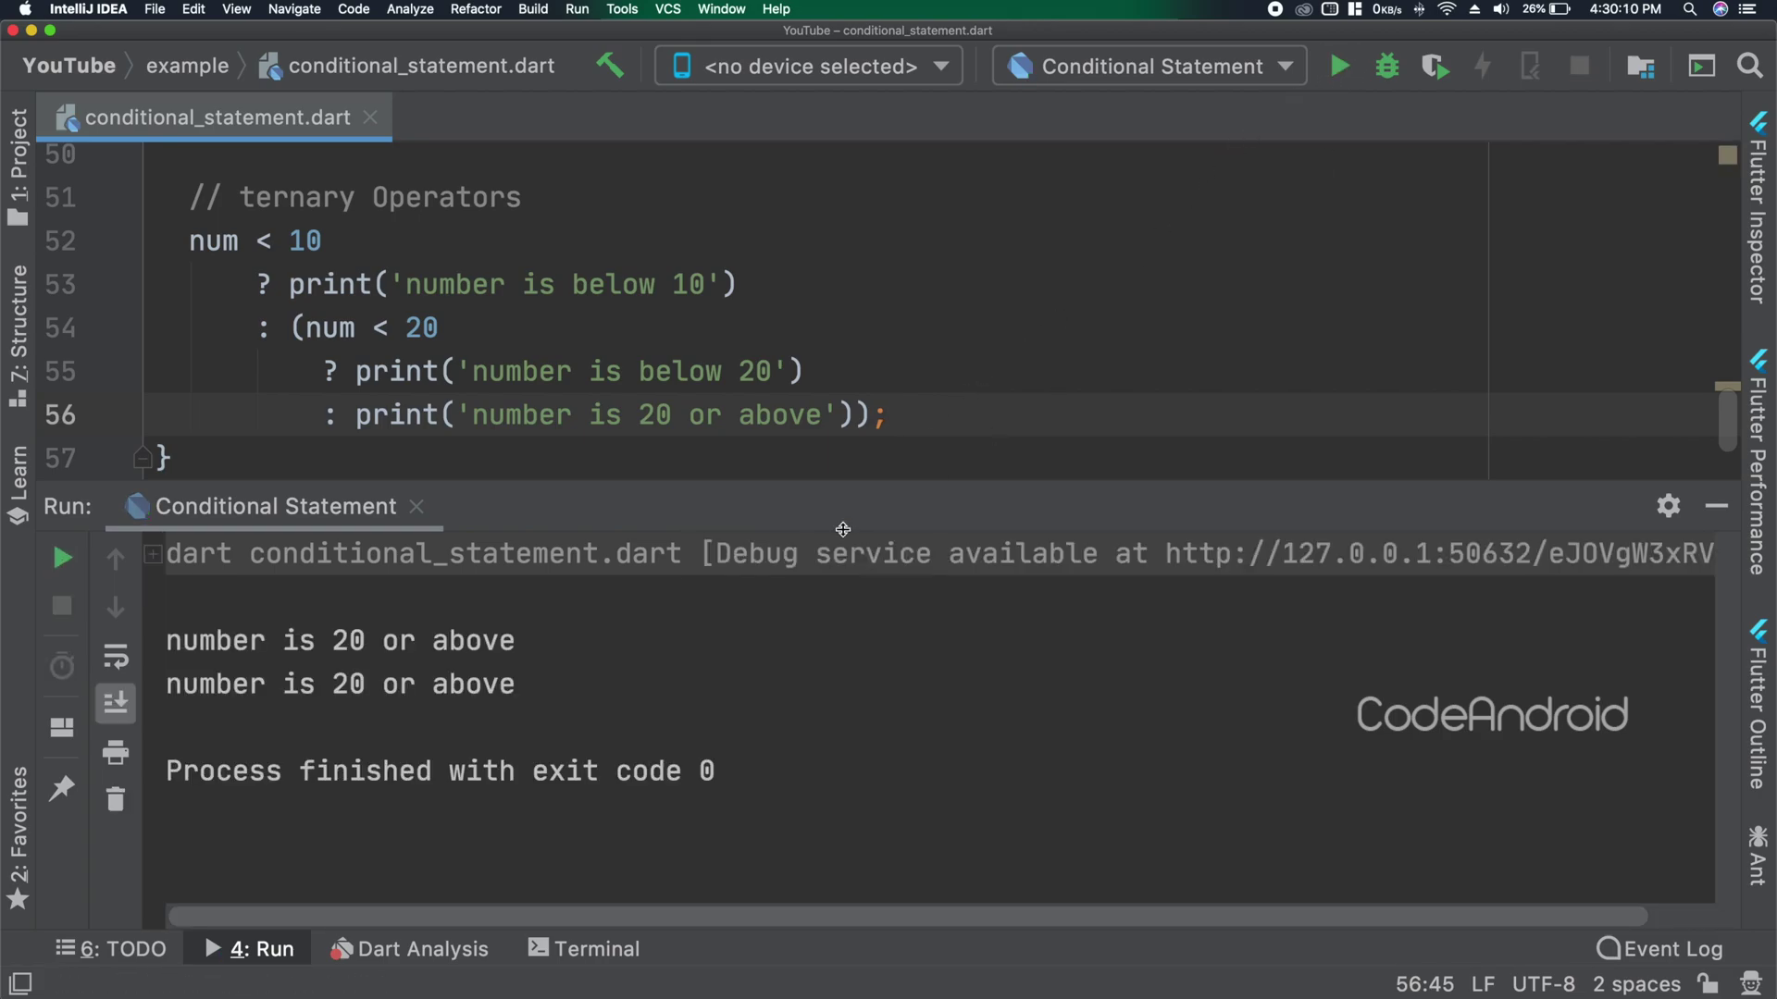
left_click_drag(176, 681, 536, 690)
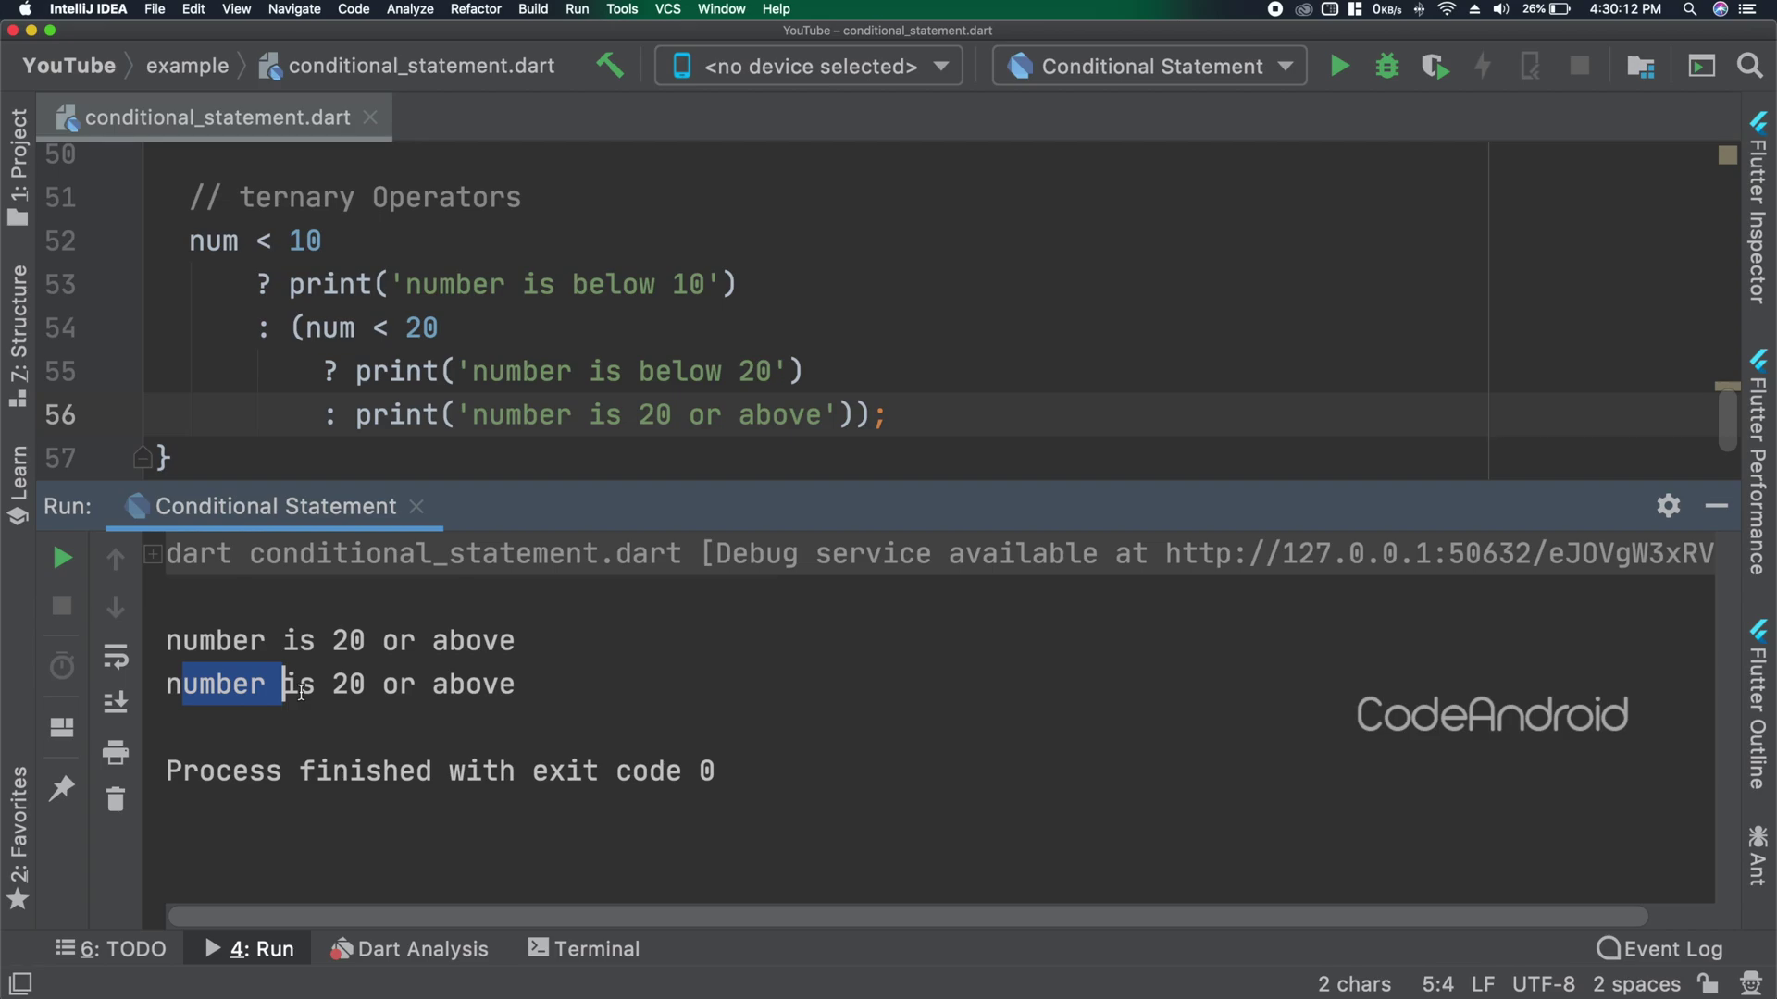
left_click(1716, 505)
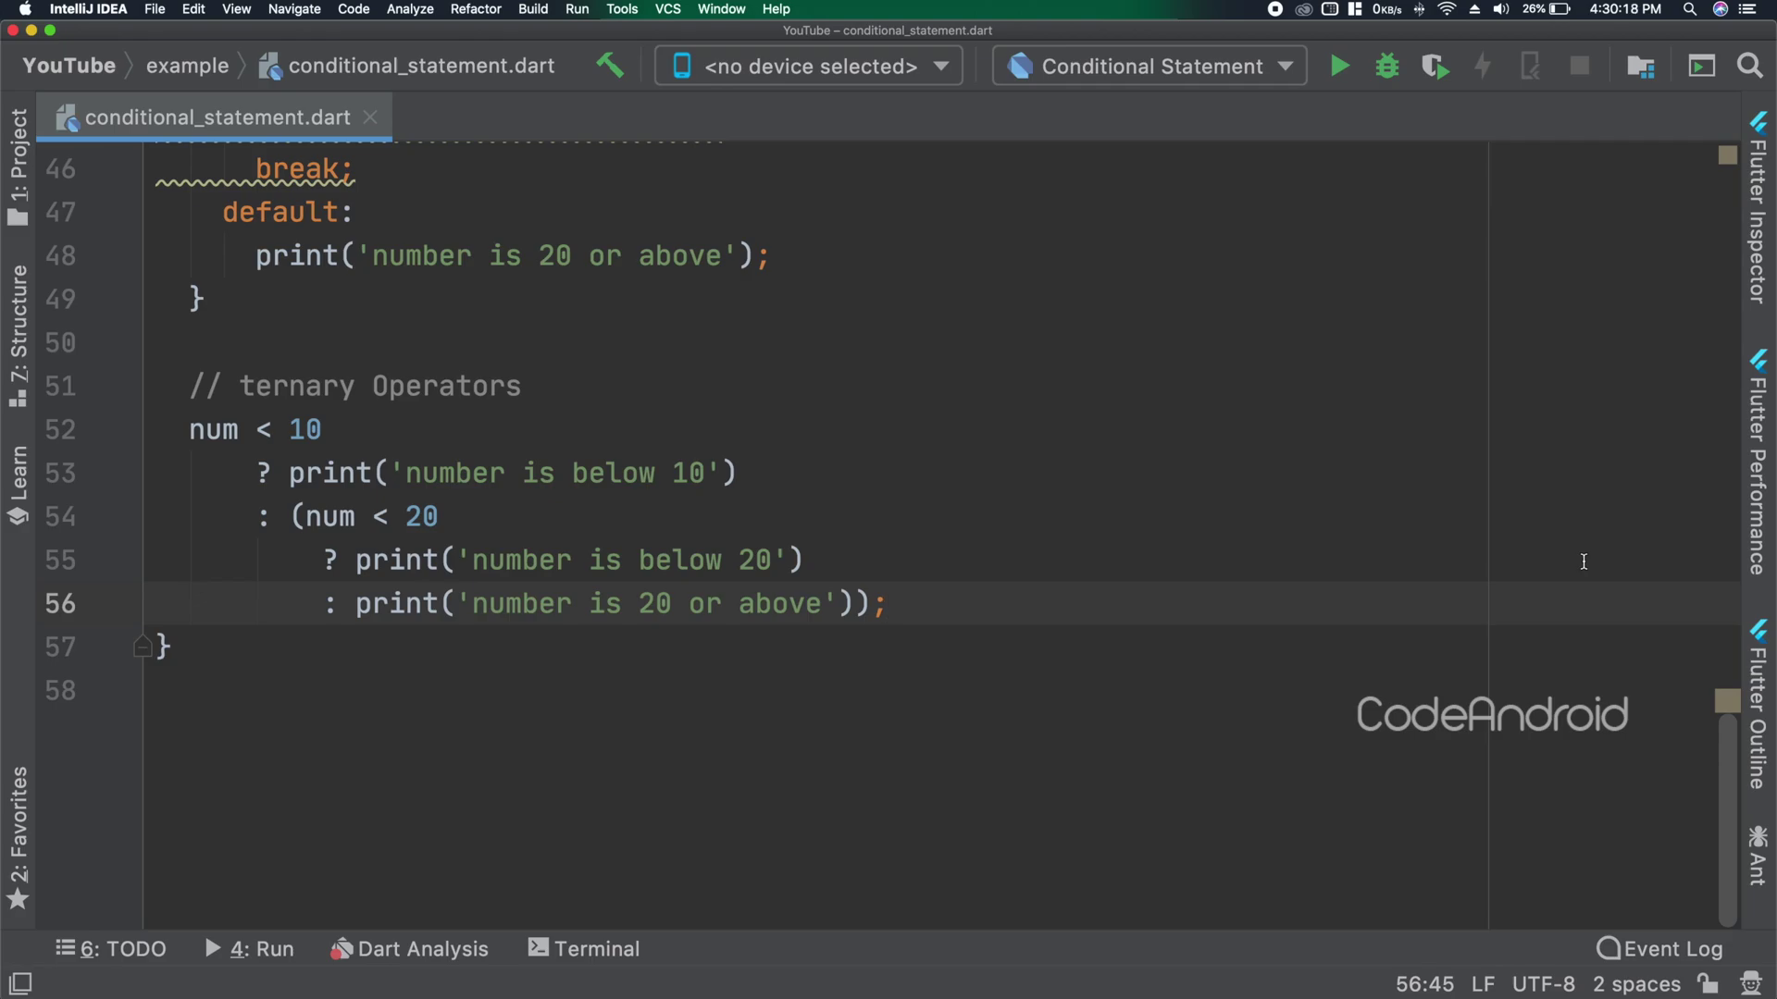
Declare channelName as null and add print(channelName ?? 'CodeAndroid').
key("Return")
key("Return")
key("Return")
type("var channe")
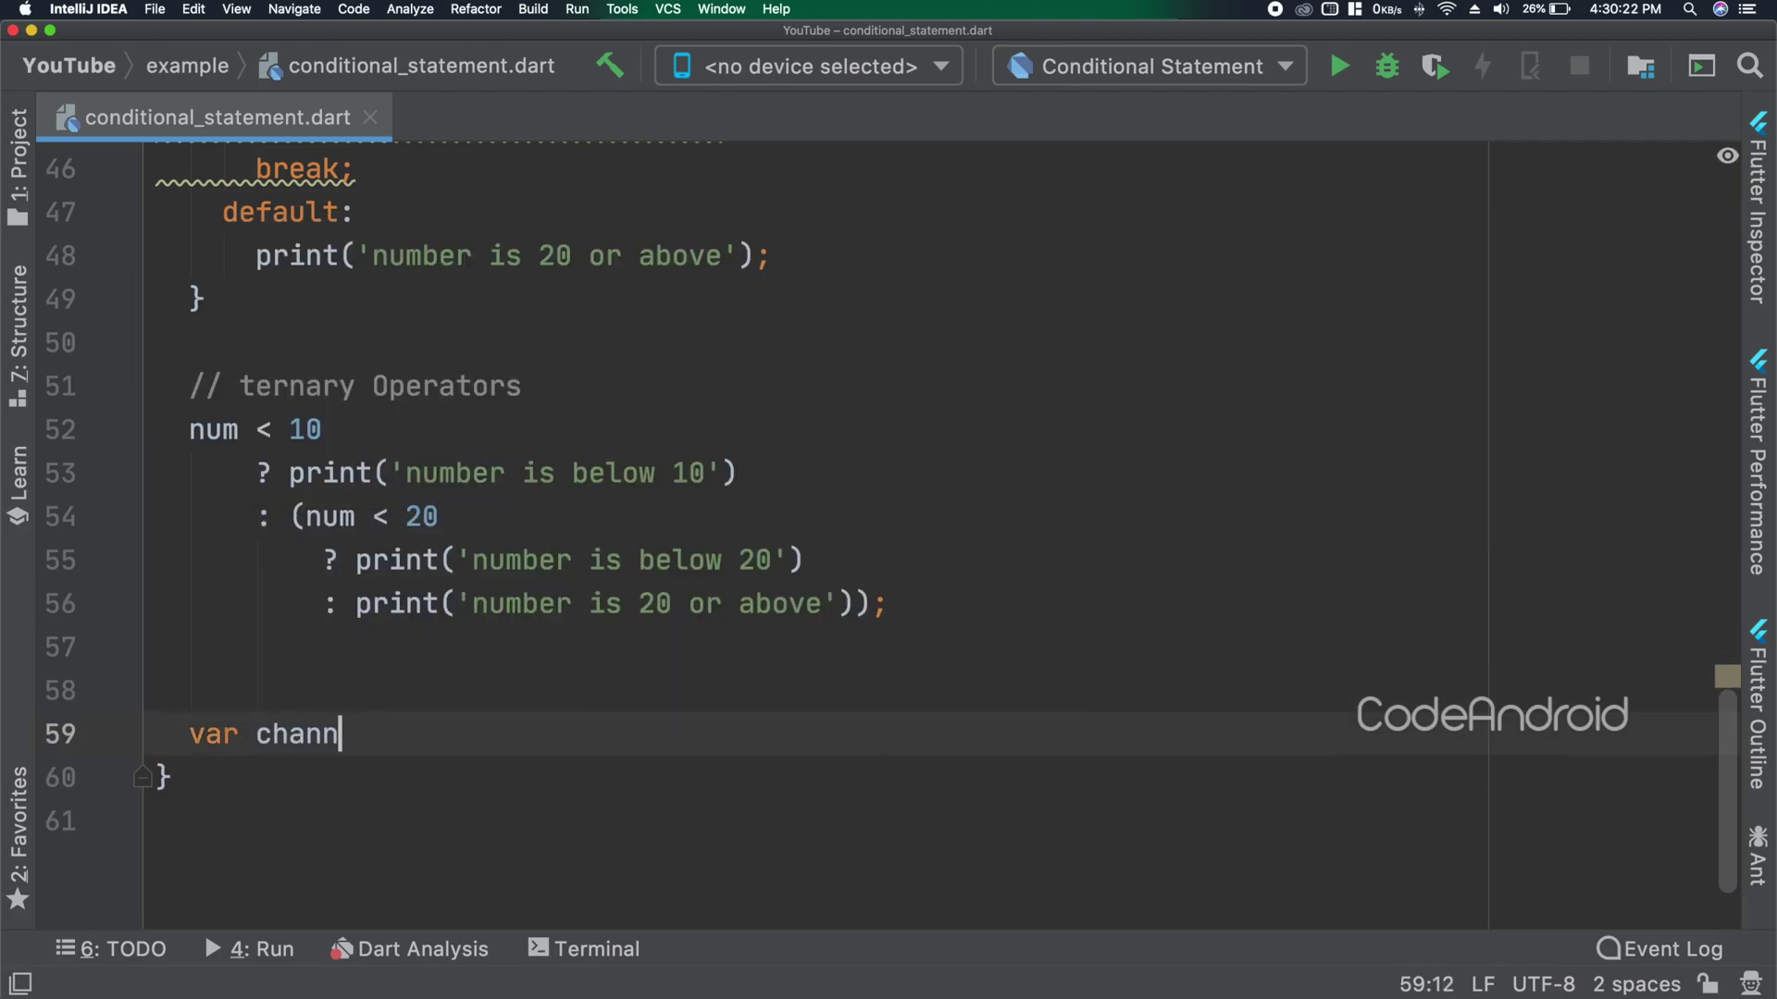
type("lName = null")
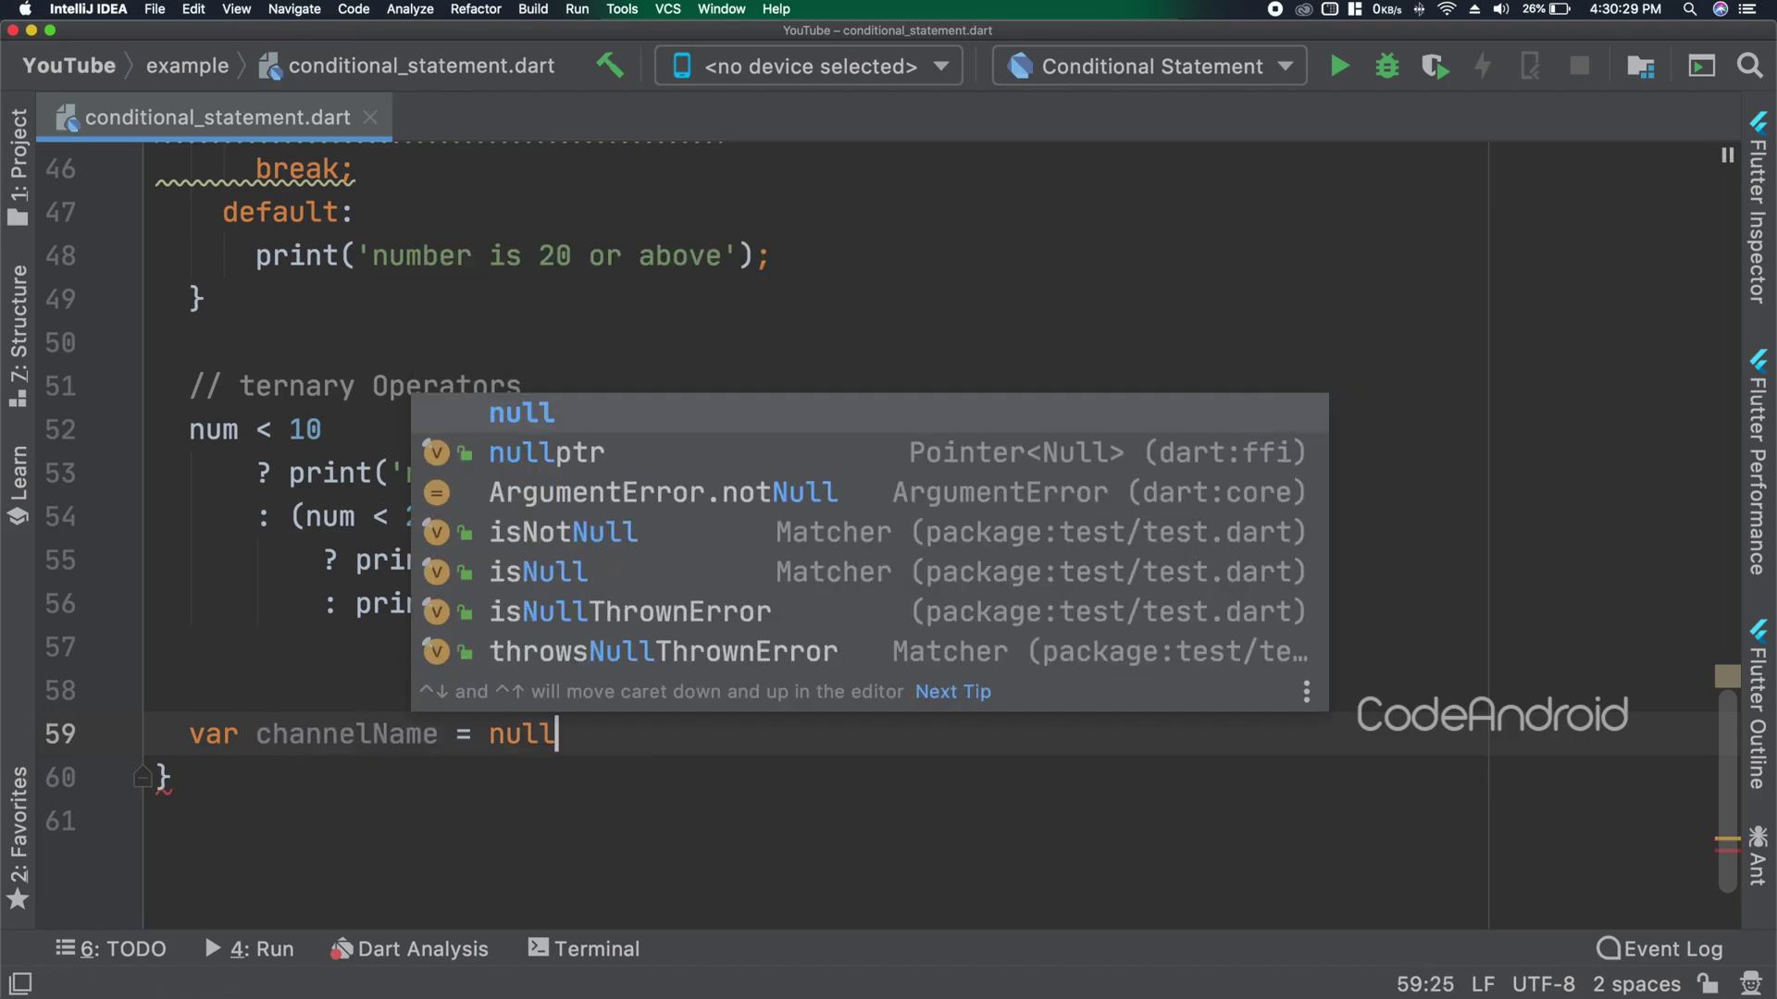
type(";")
key("Return")
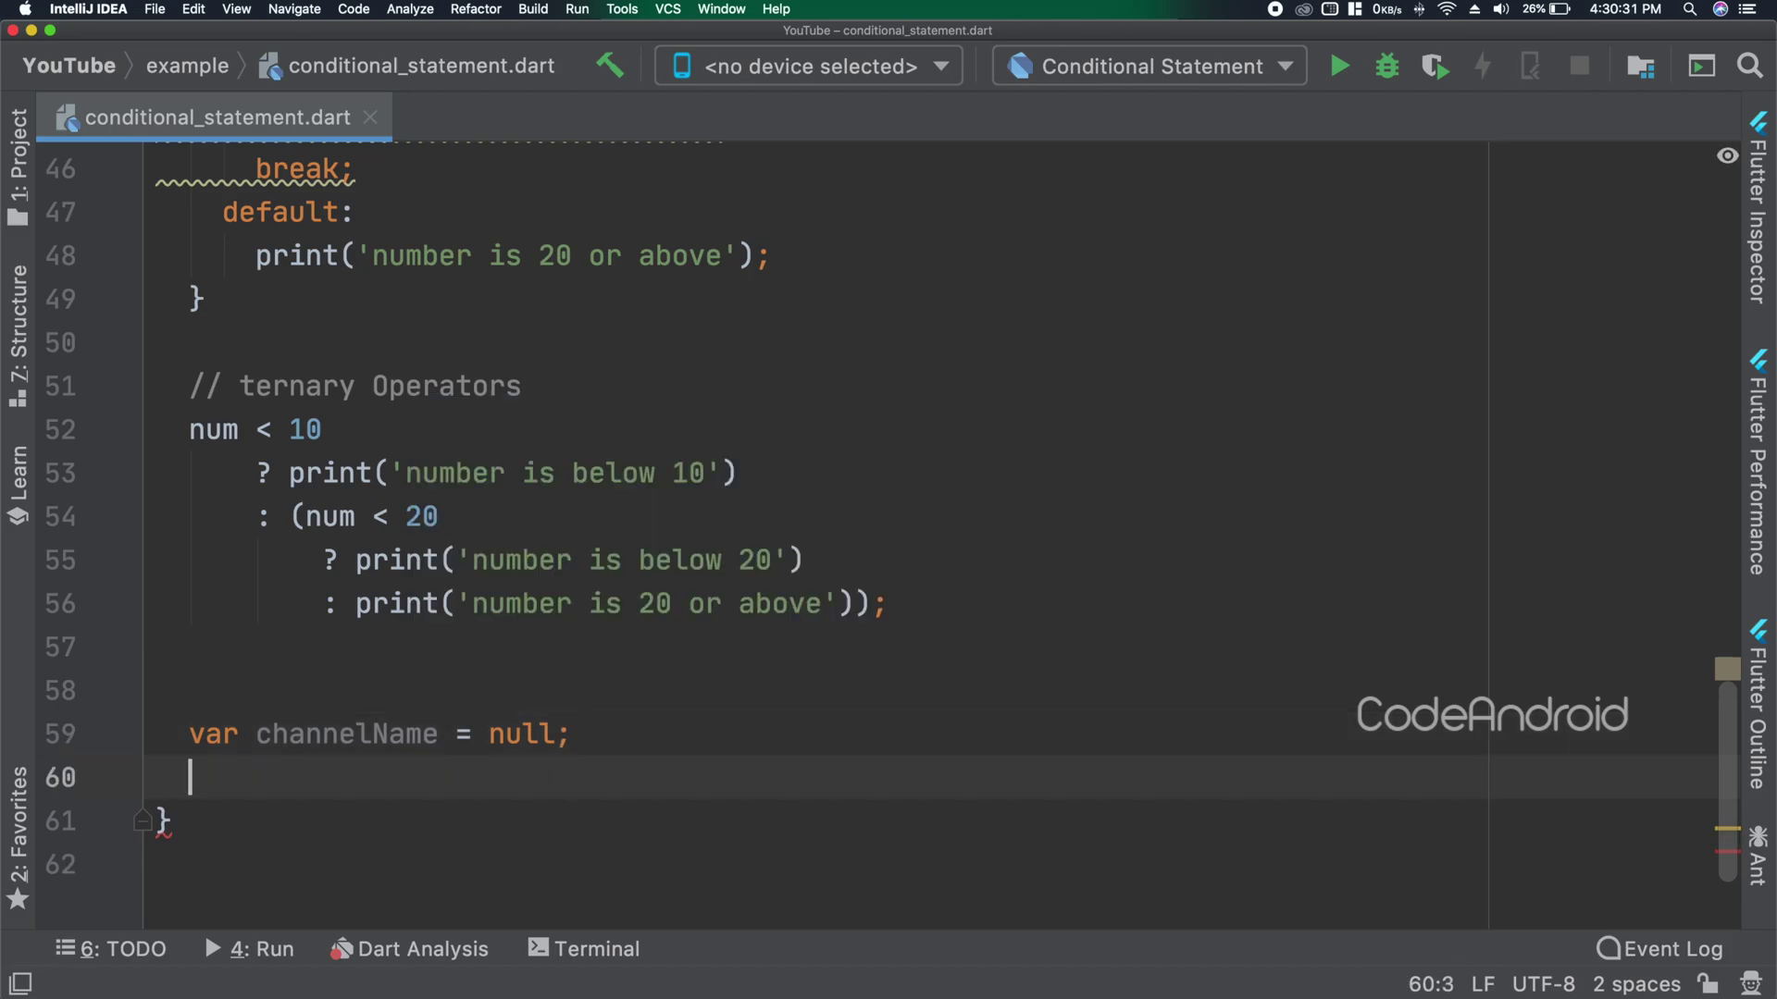
type("//...")
key("Return")
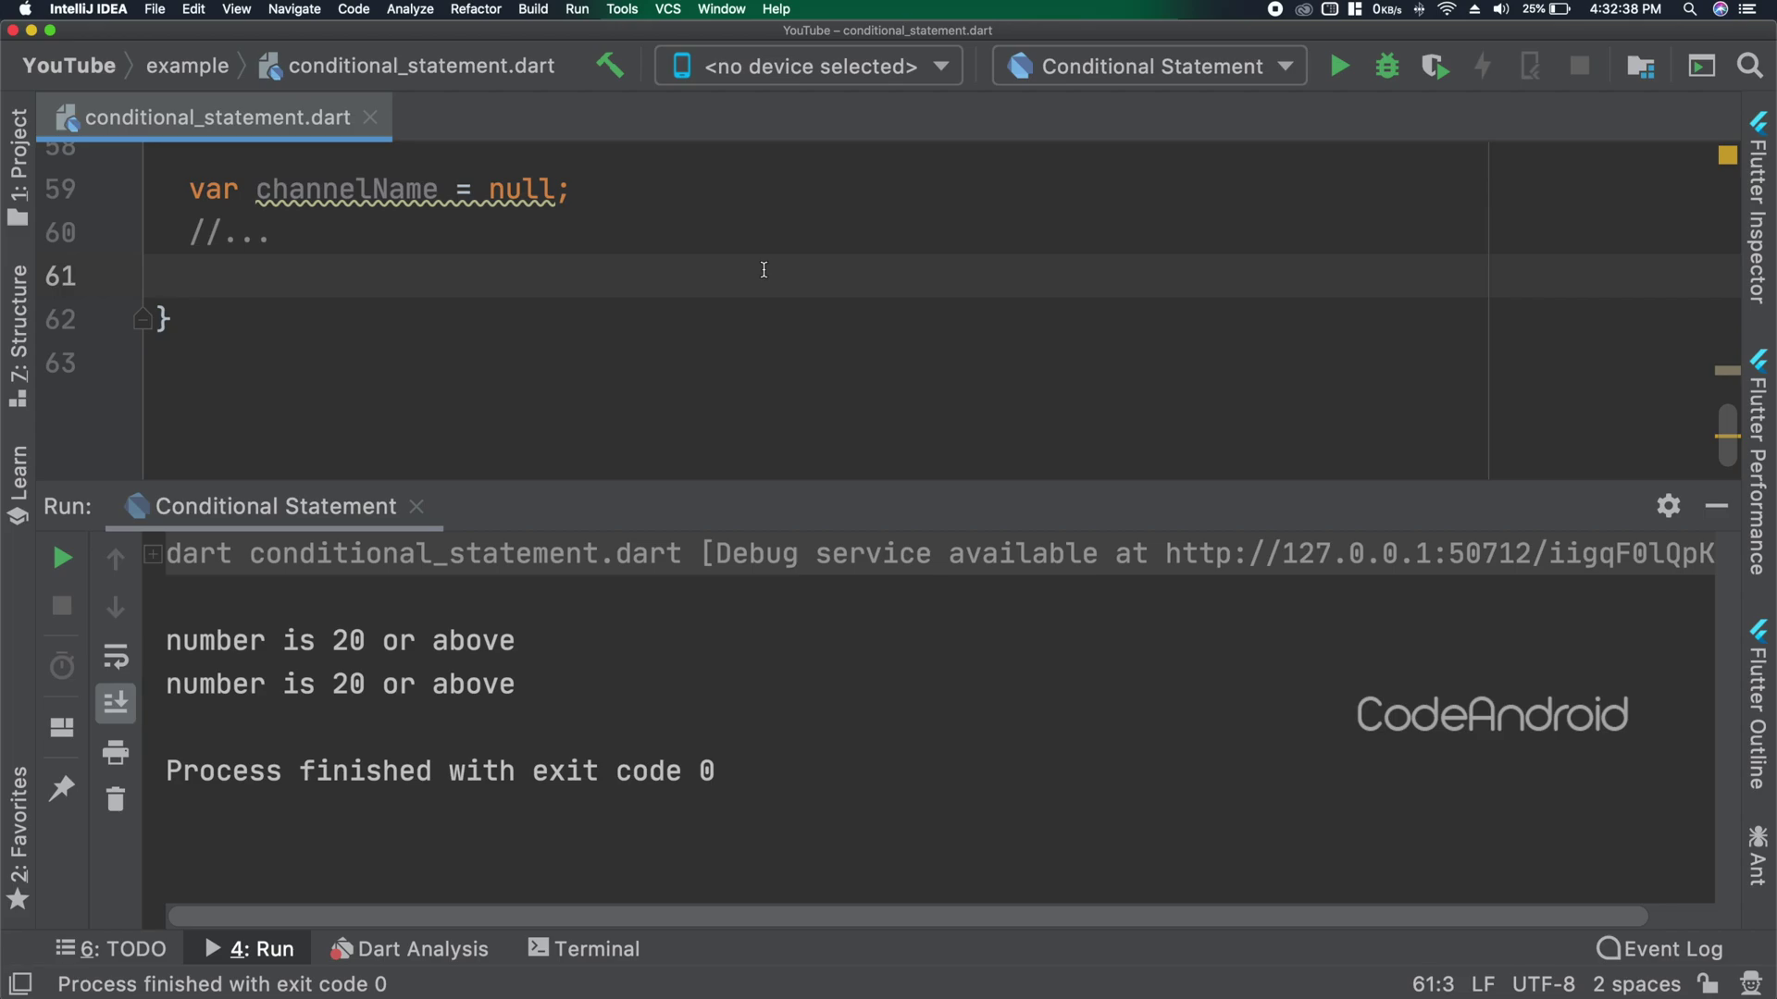
type("print")
key("Return")
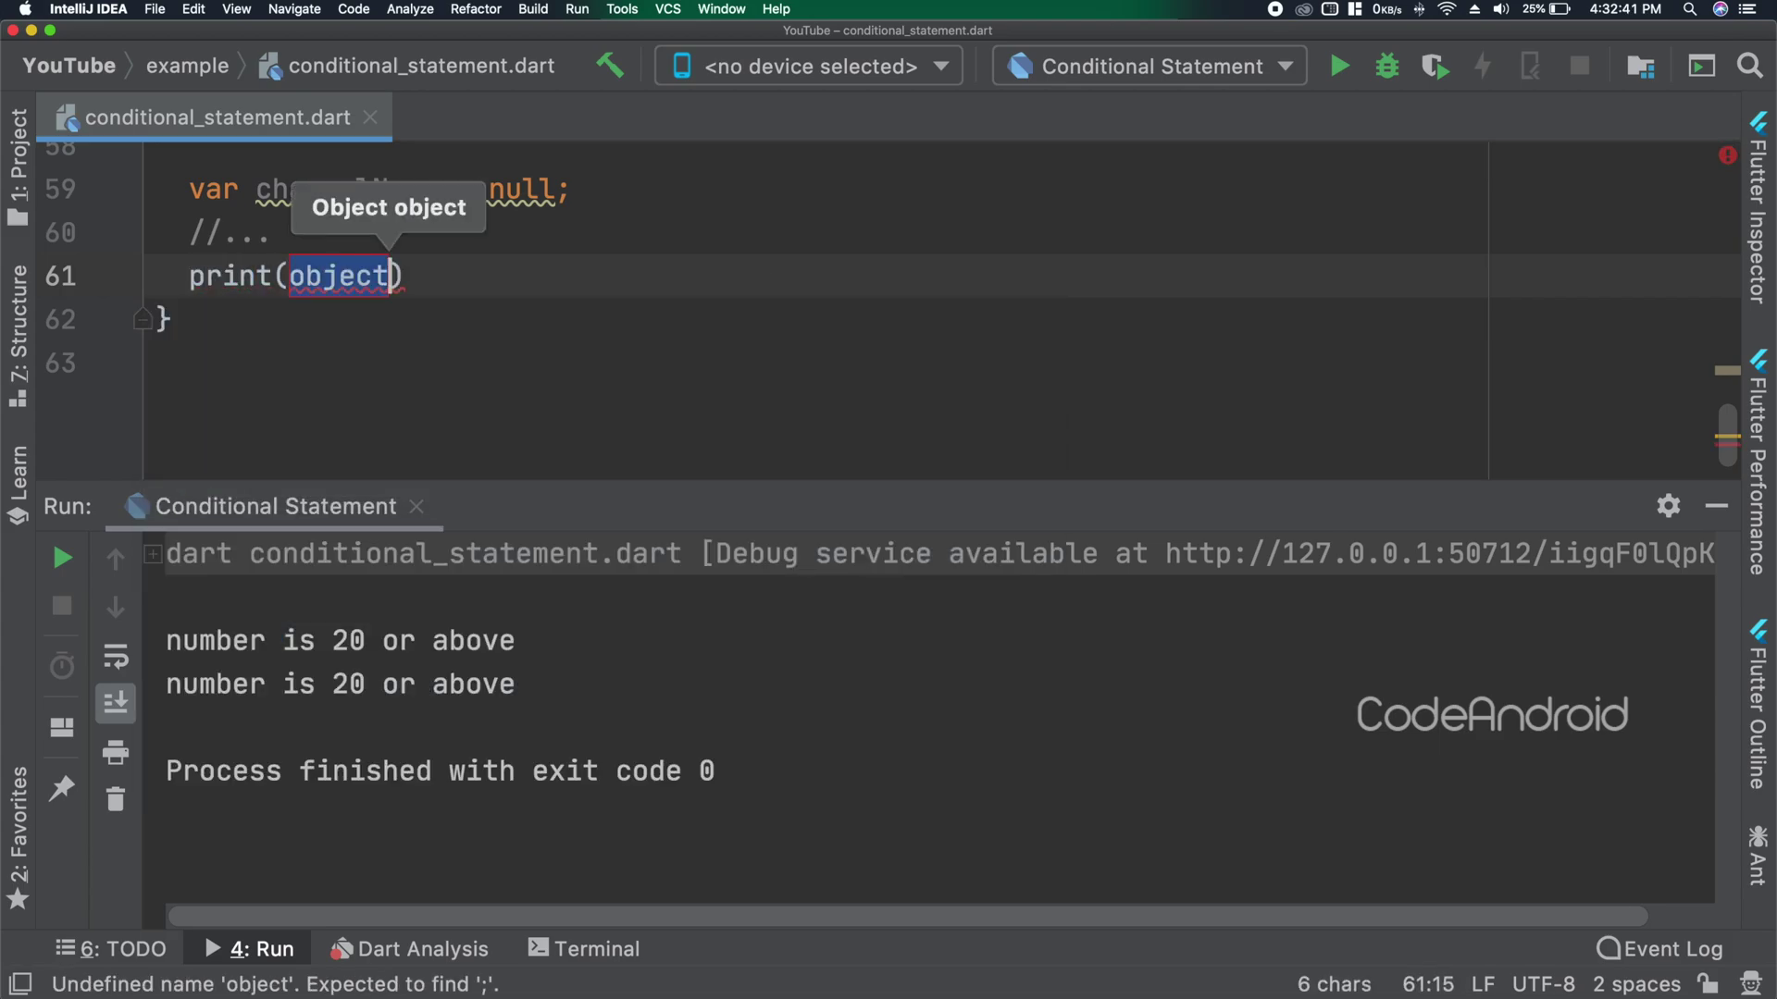
type("chan")
key("Return")
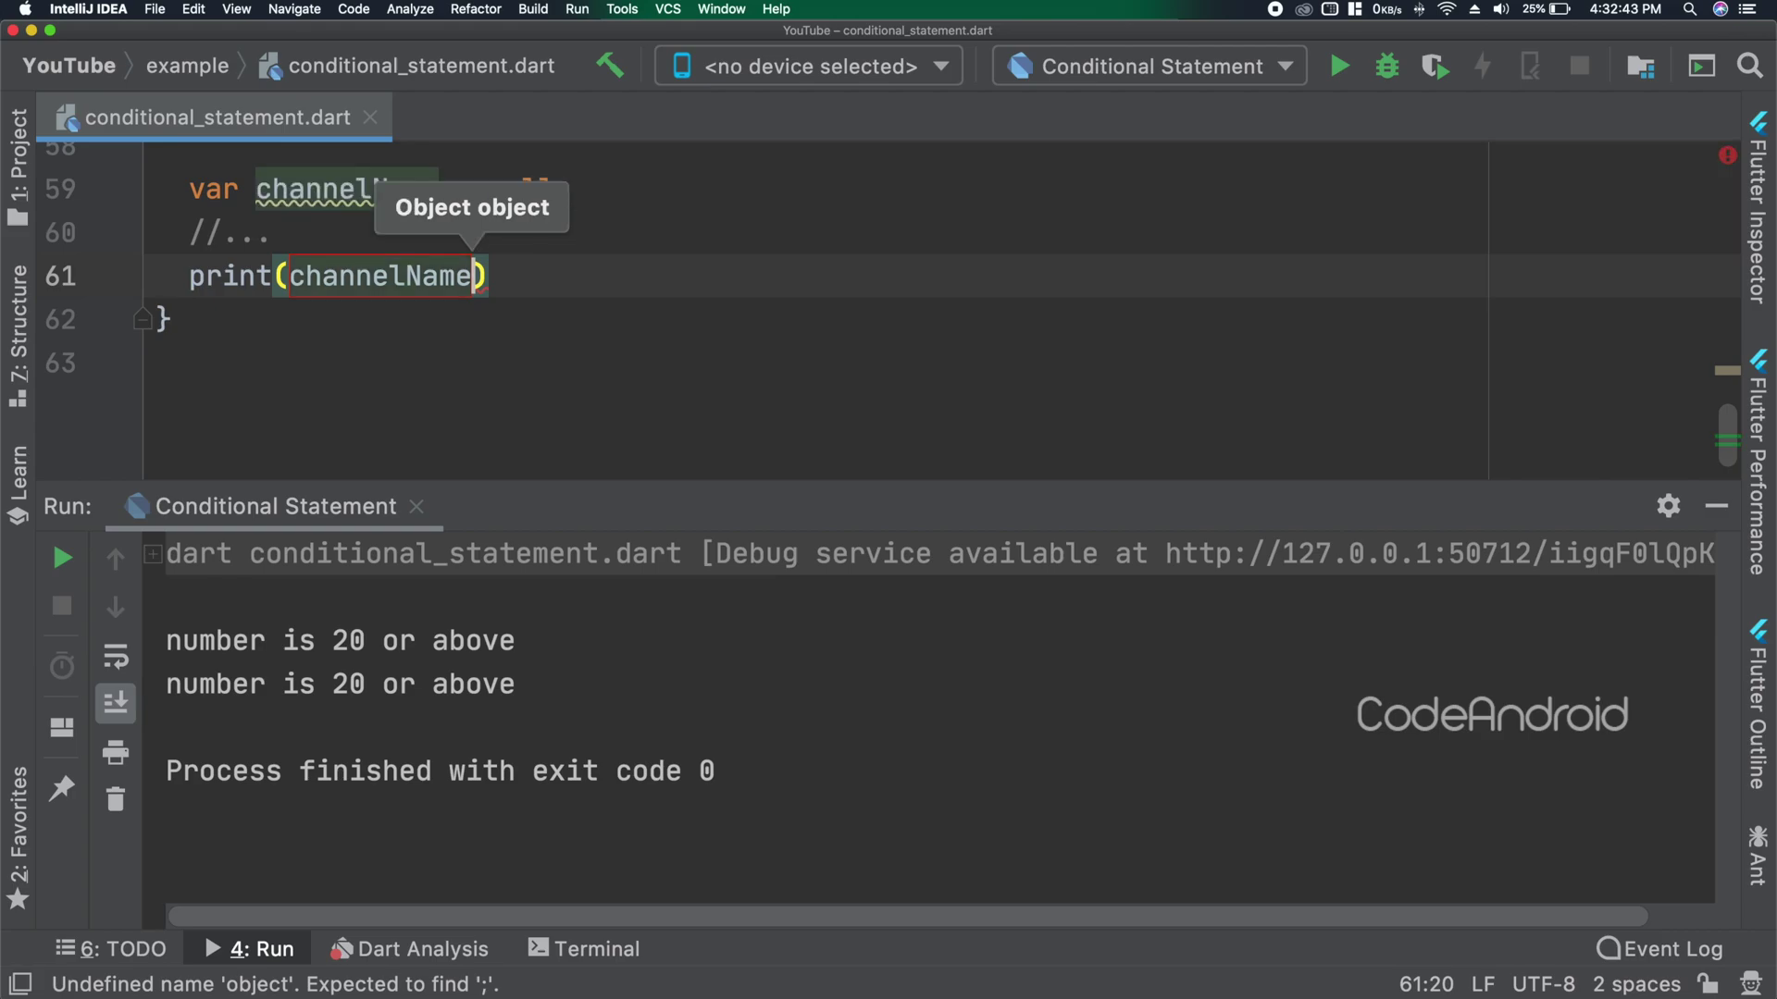
type("?? 'CodeAn")
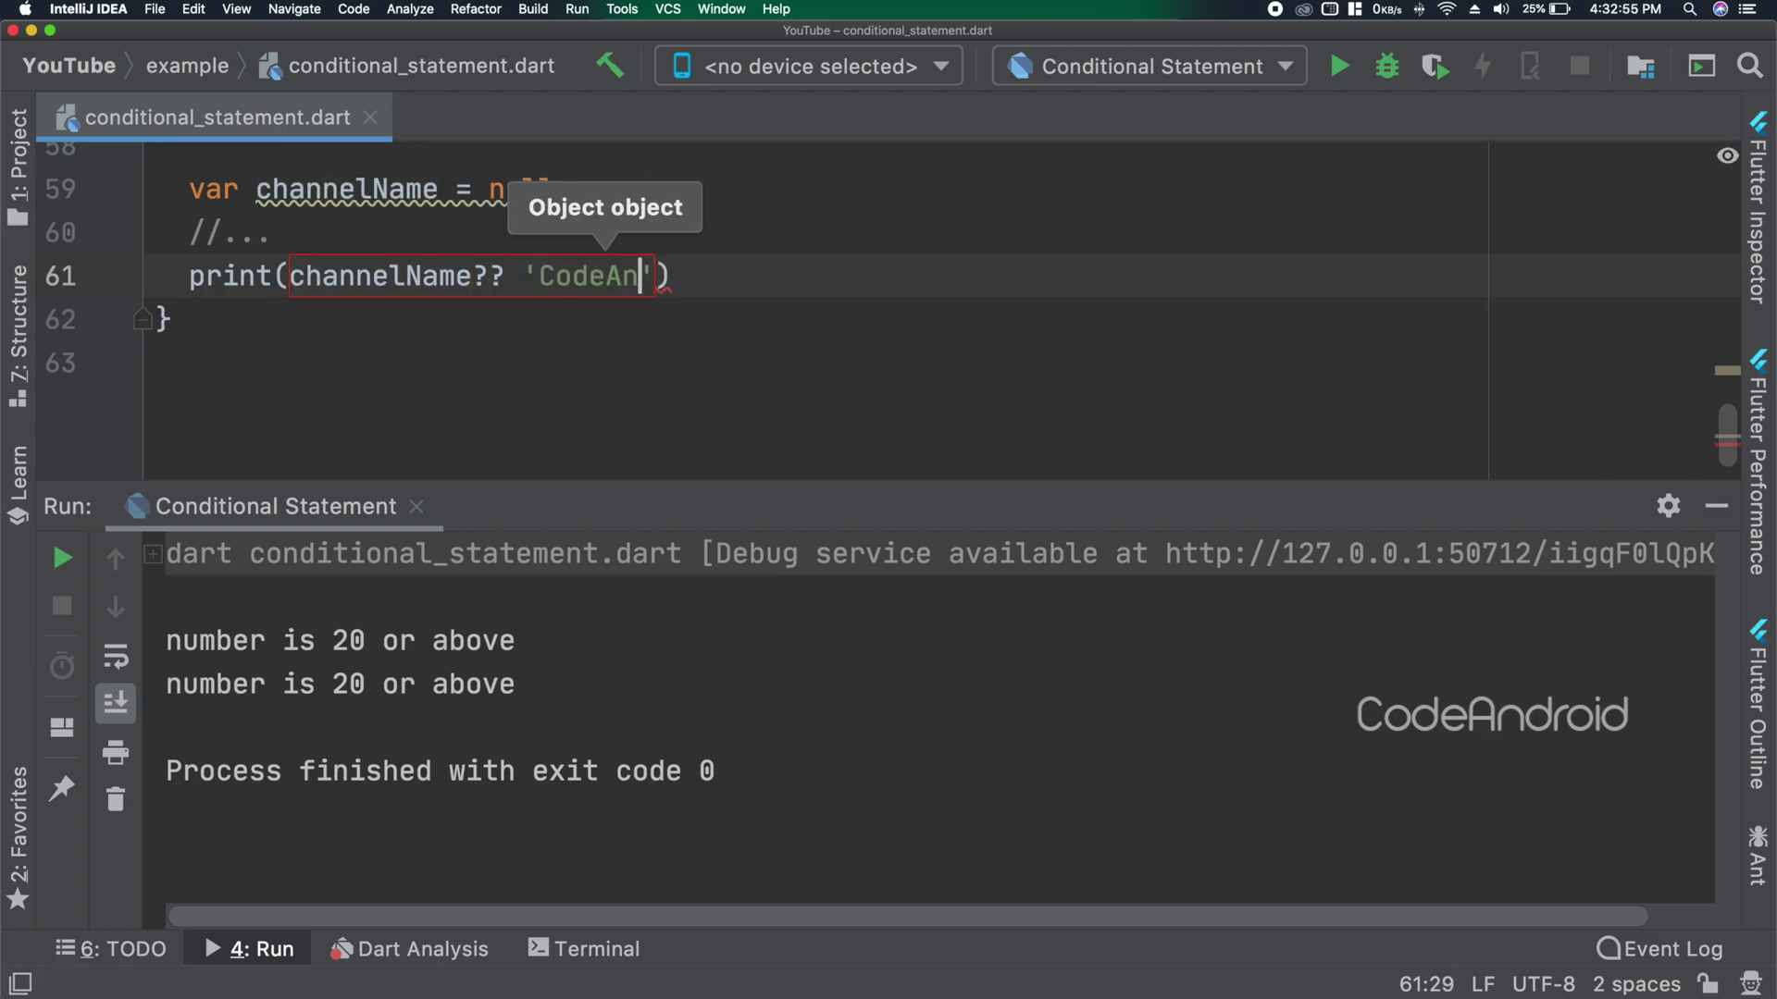
type("droid")
key("Right")
key("Right")
type(";")
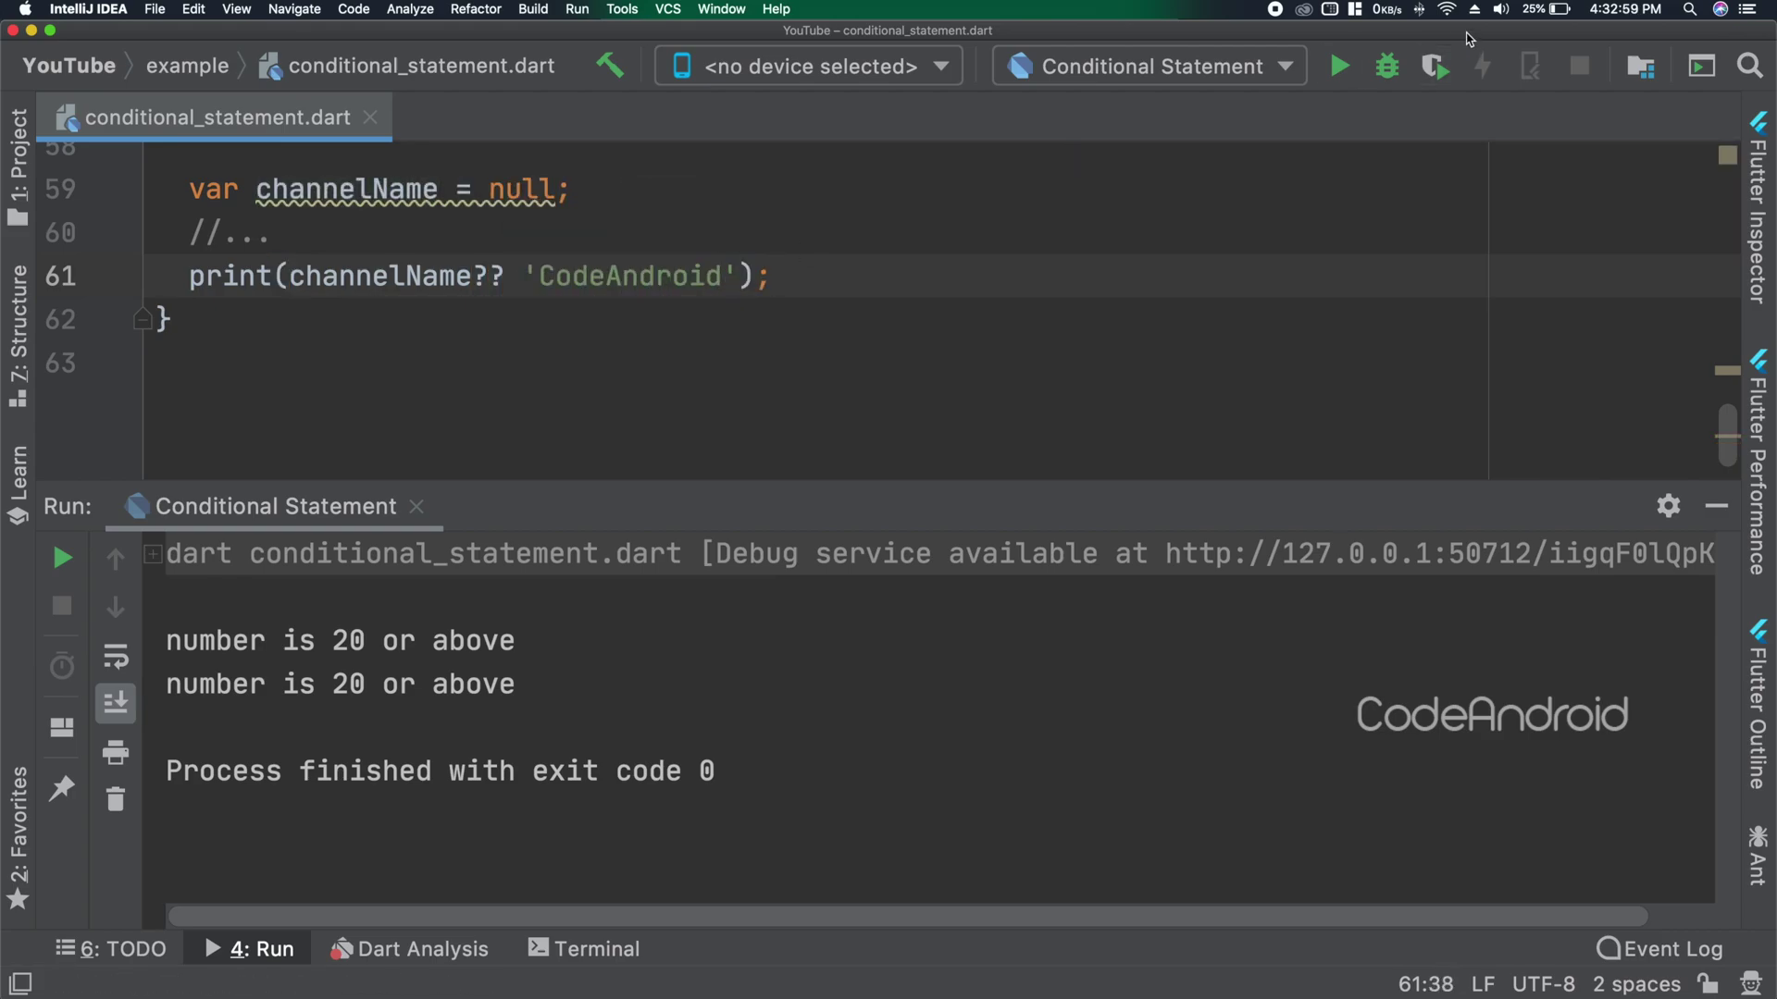
Run the program to print 'CodeAndroid', then select null to replace it with 'Android'.
left_click(1342, 67)
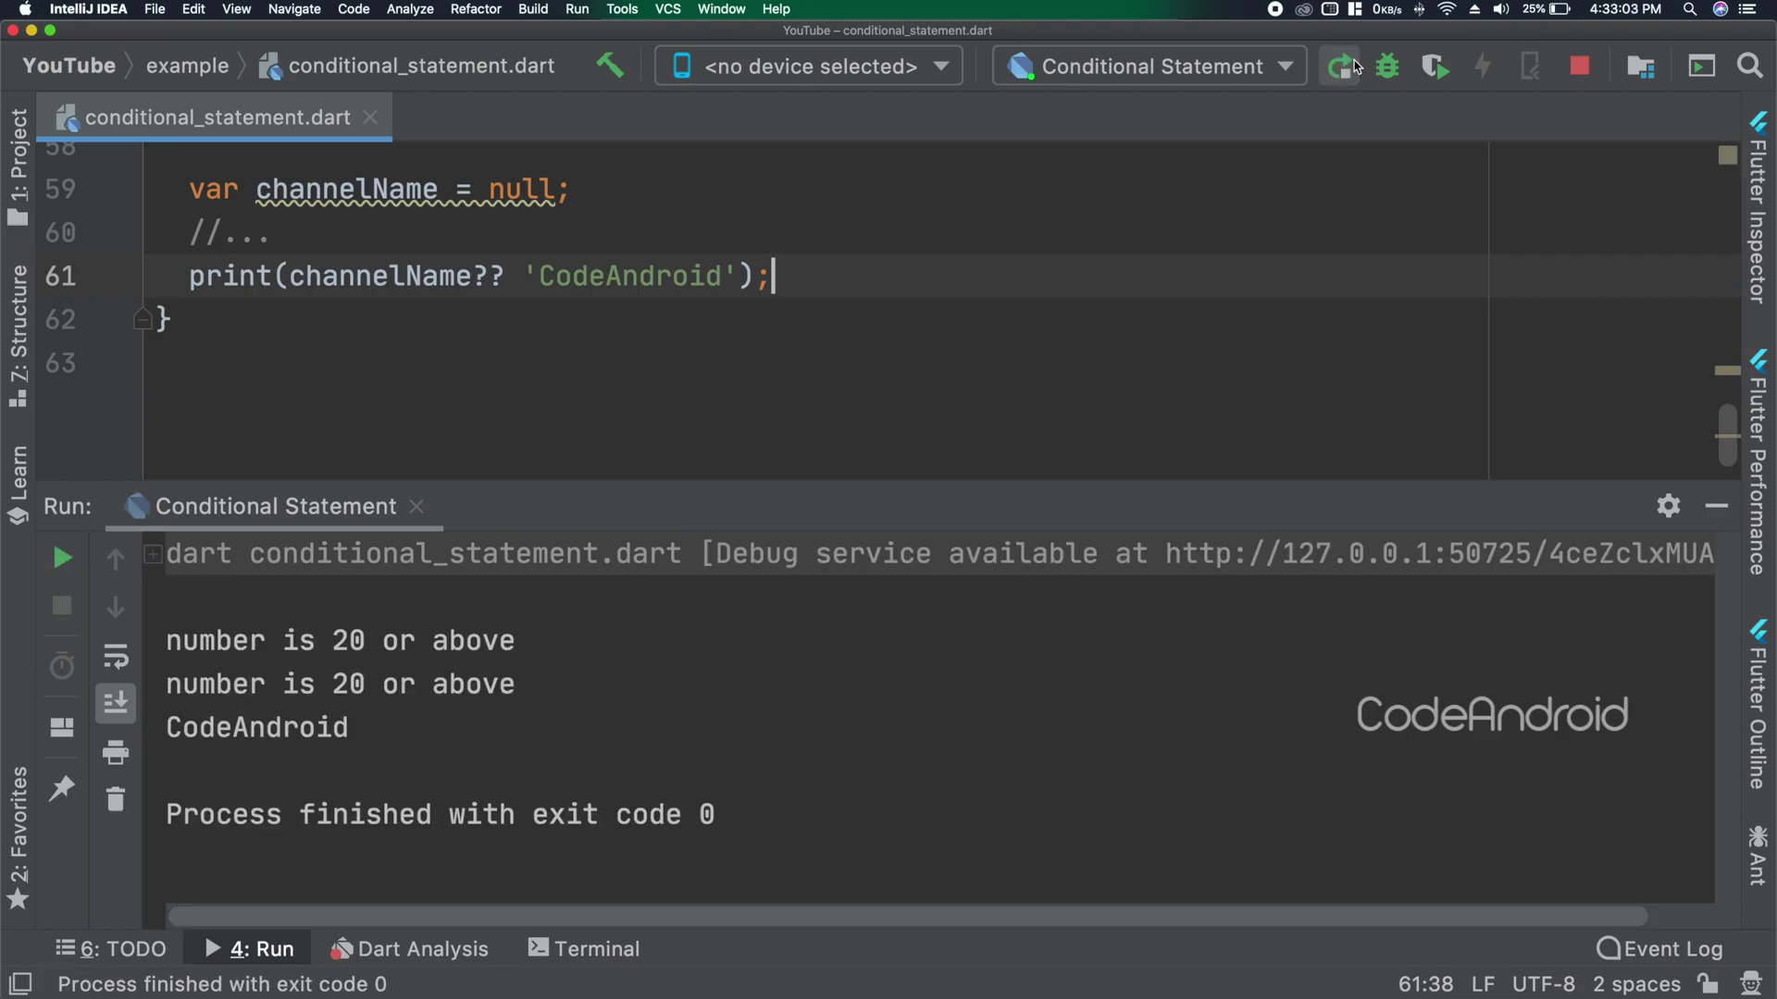
double_click(412, 276)
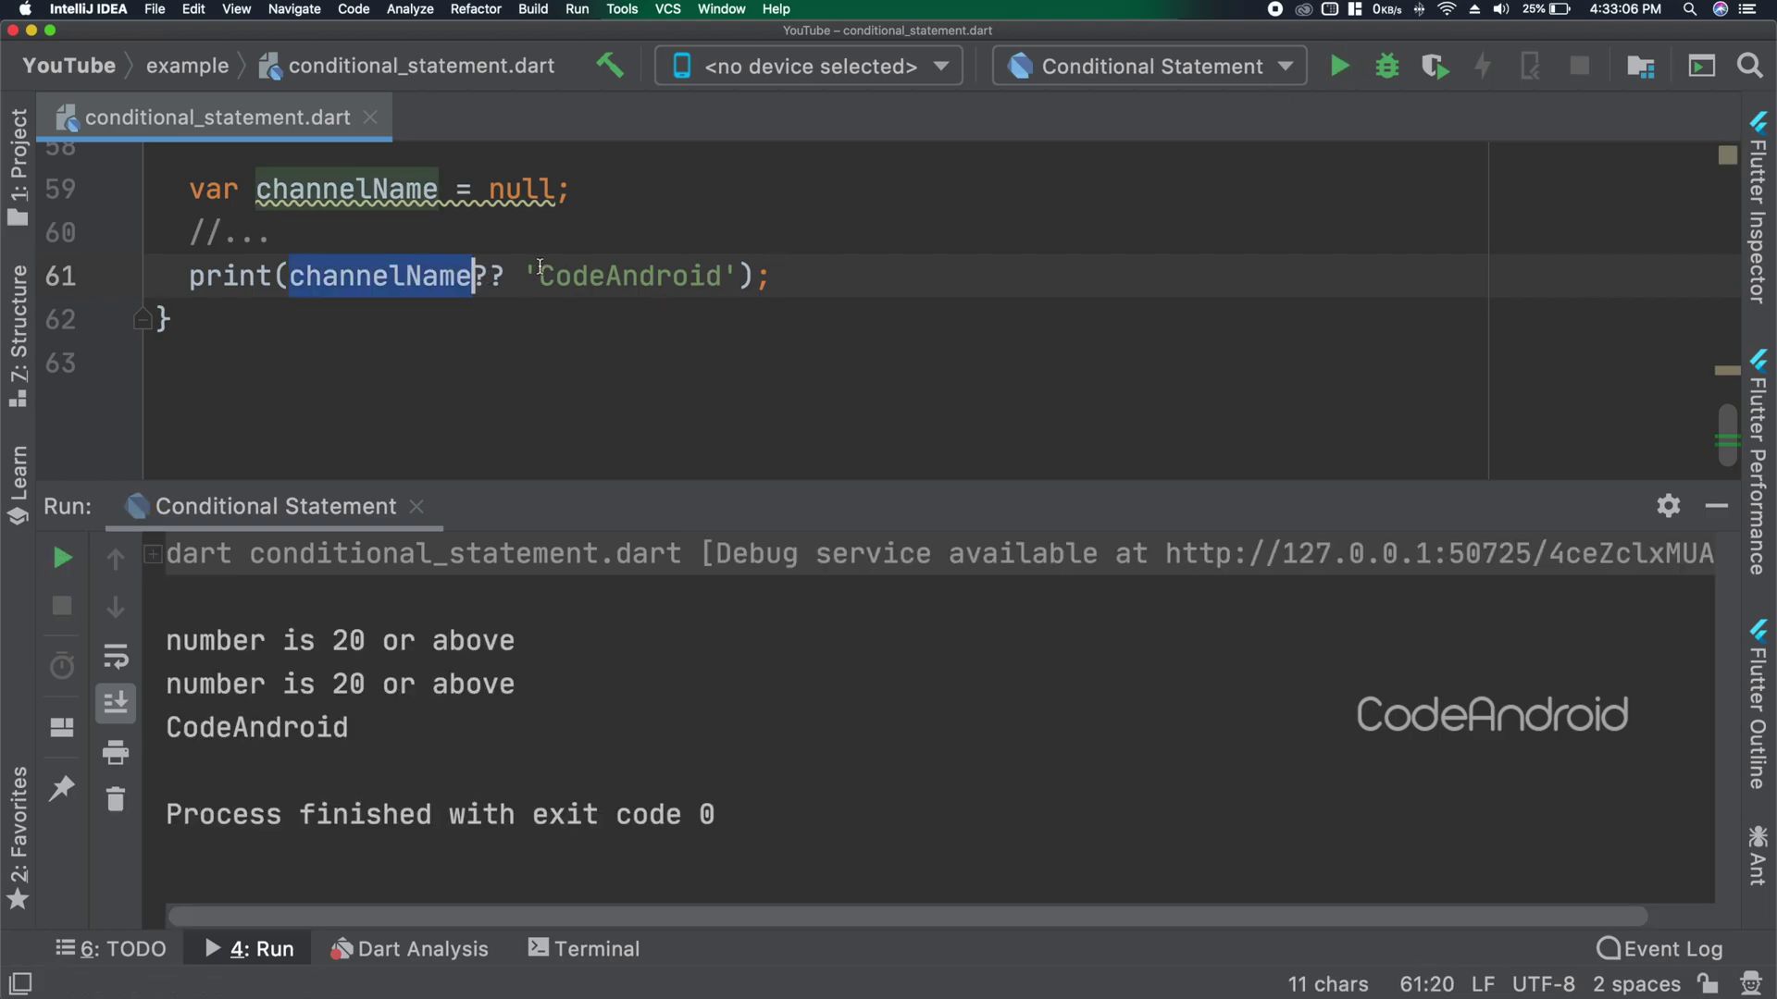
left_click_drag(524, 274, 724, 267)
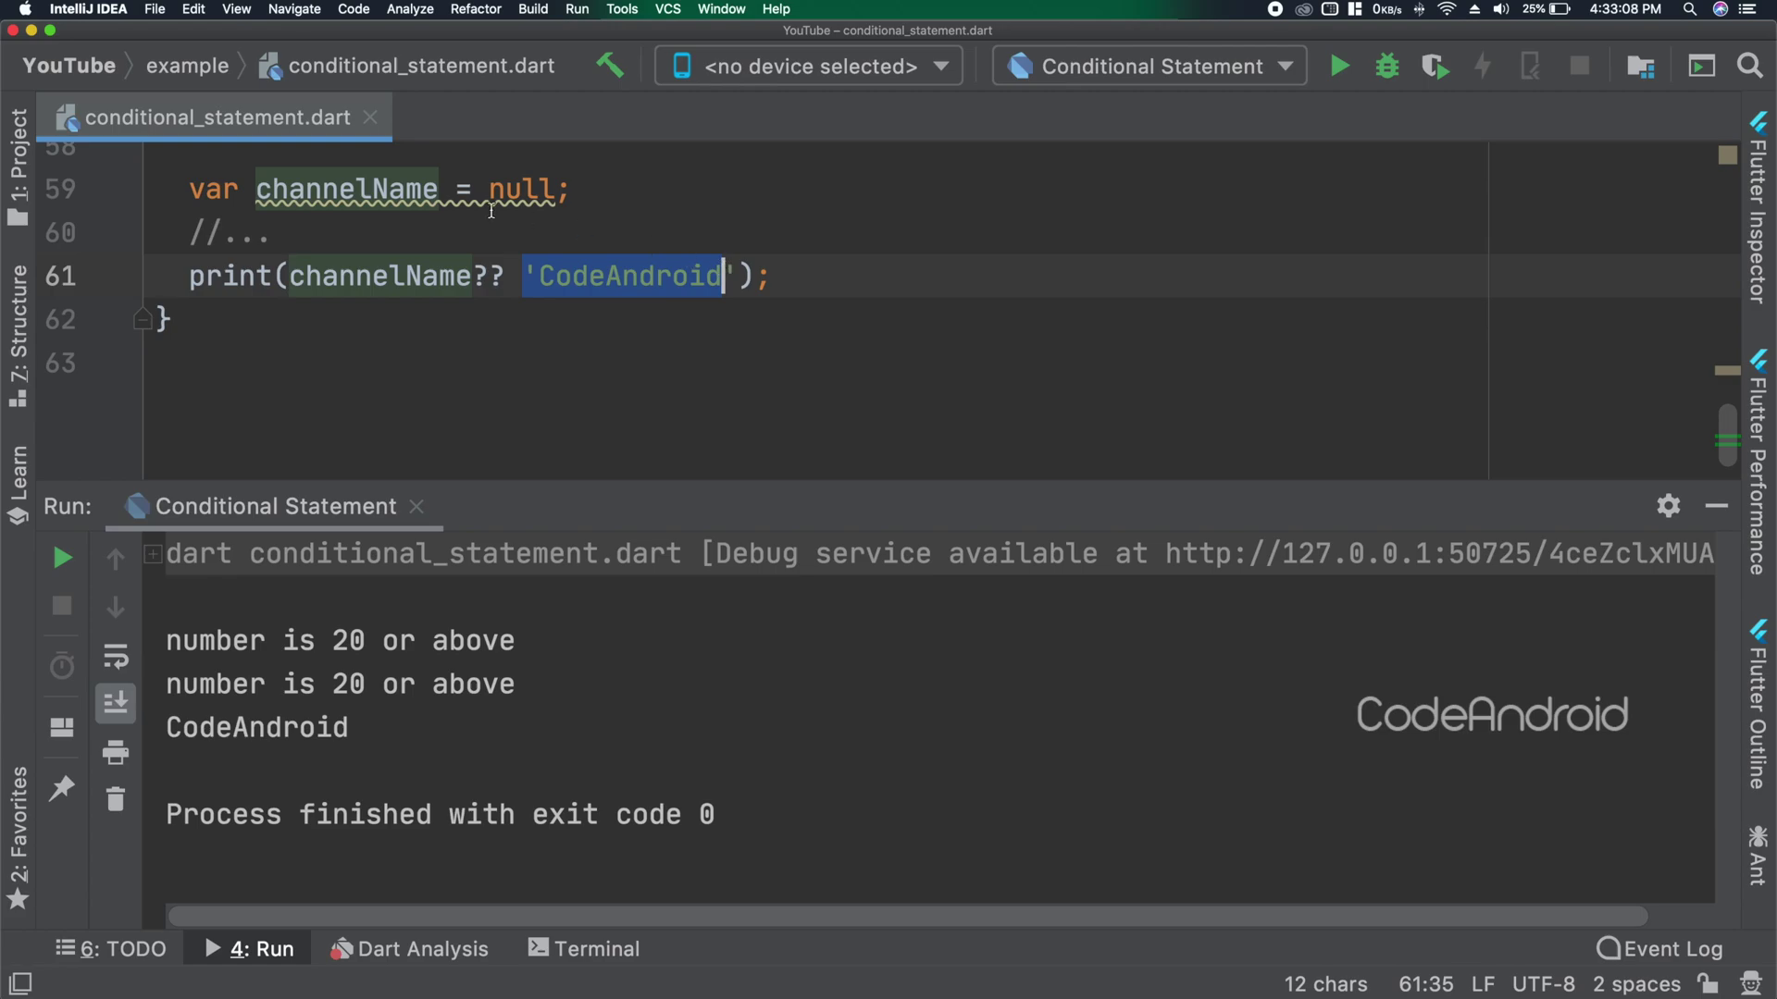
left_click_drag(490, 191, 561, 190)
type("'Android")
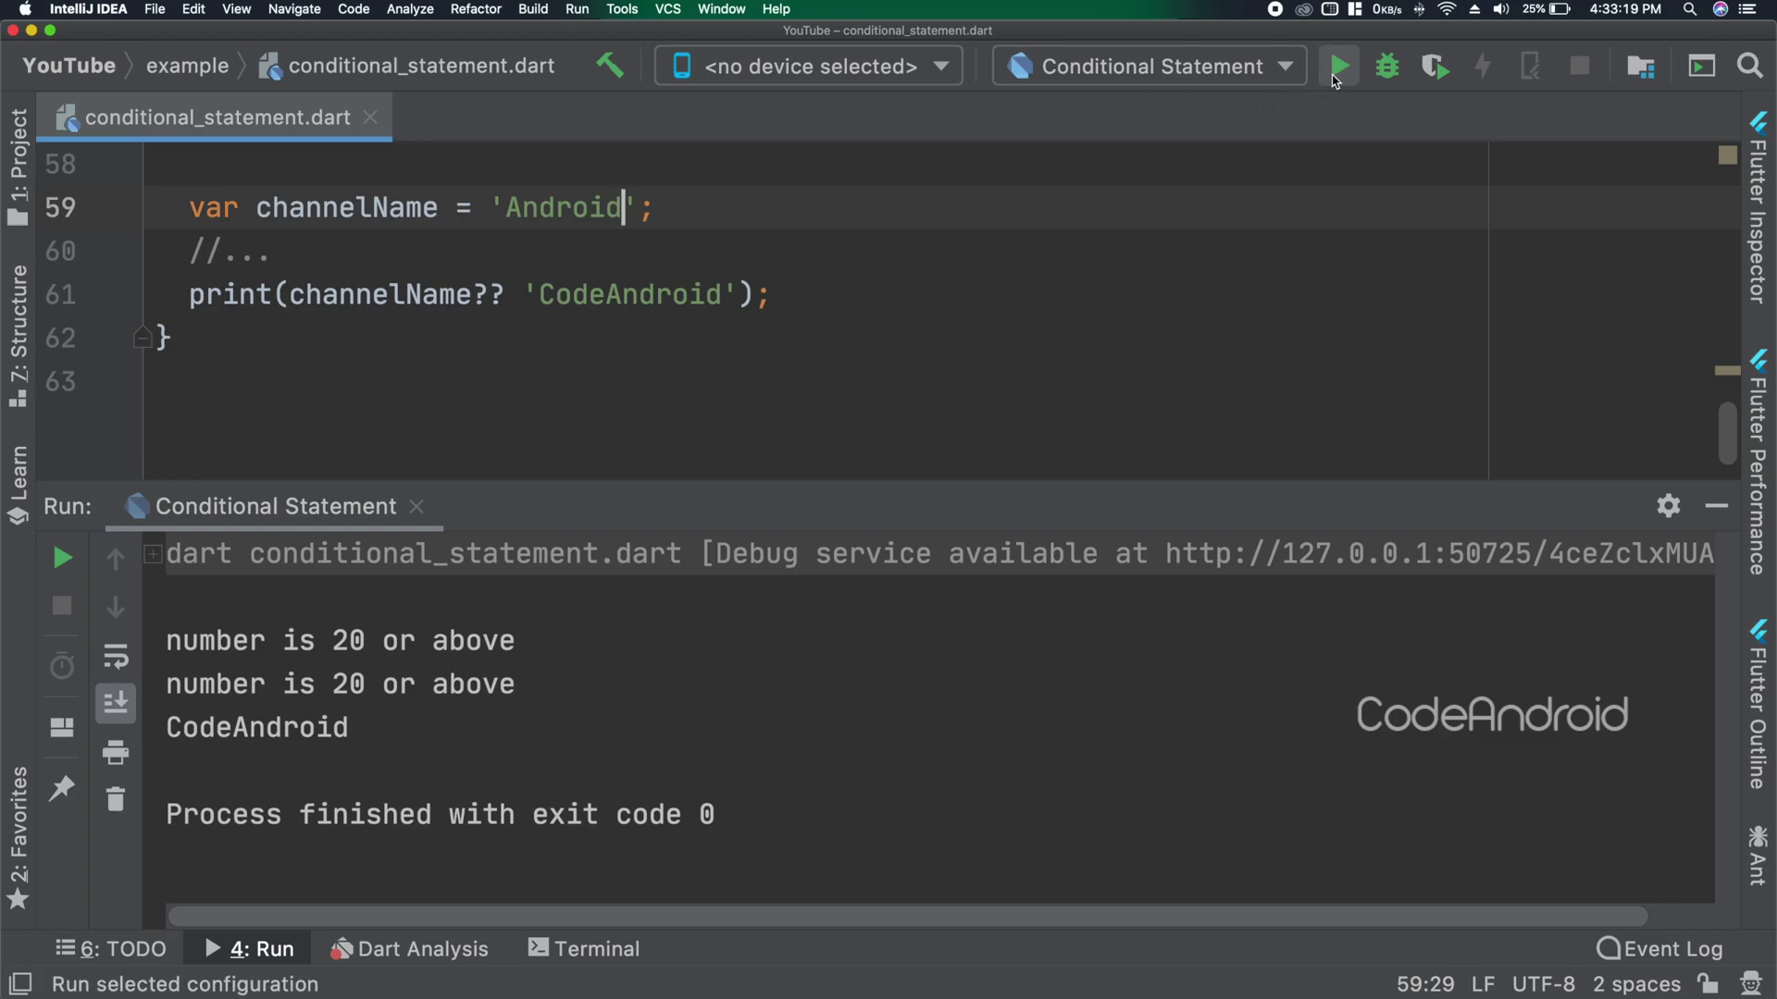
Rerun with channelName 'Android', confirm 'Android' in the console, and hide the Run window.
left_click(1337, 70)
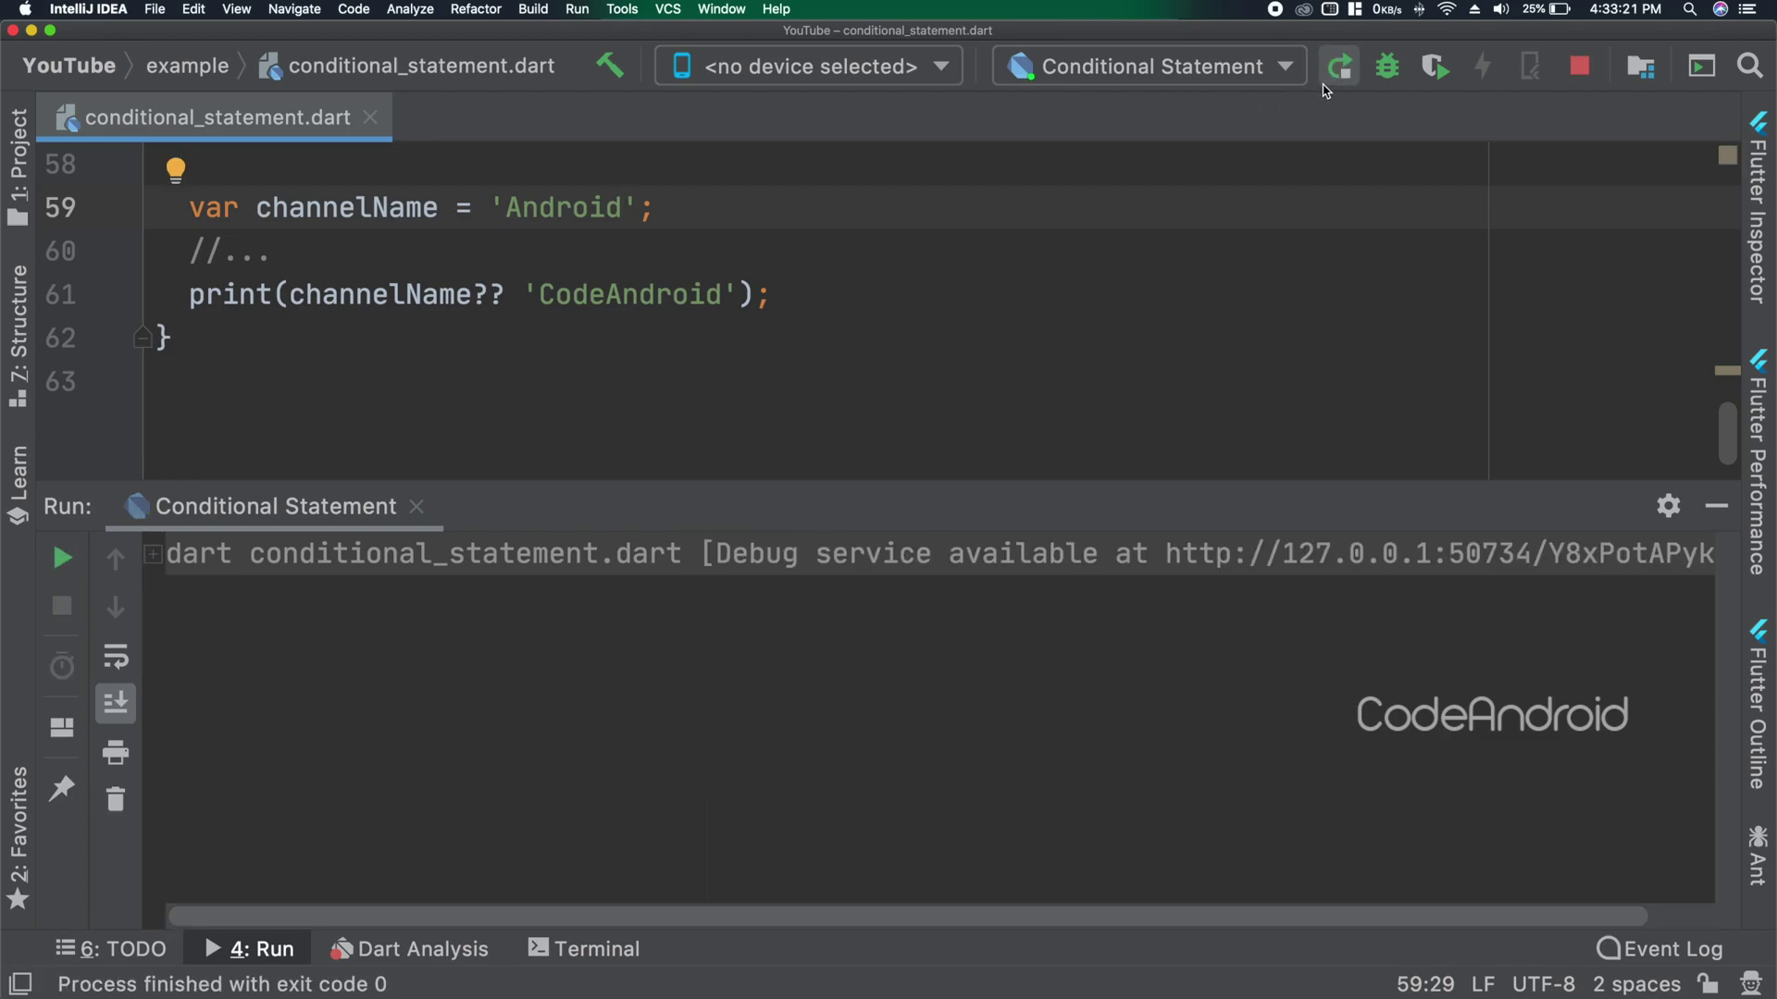
double_click(233, 726)
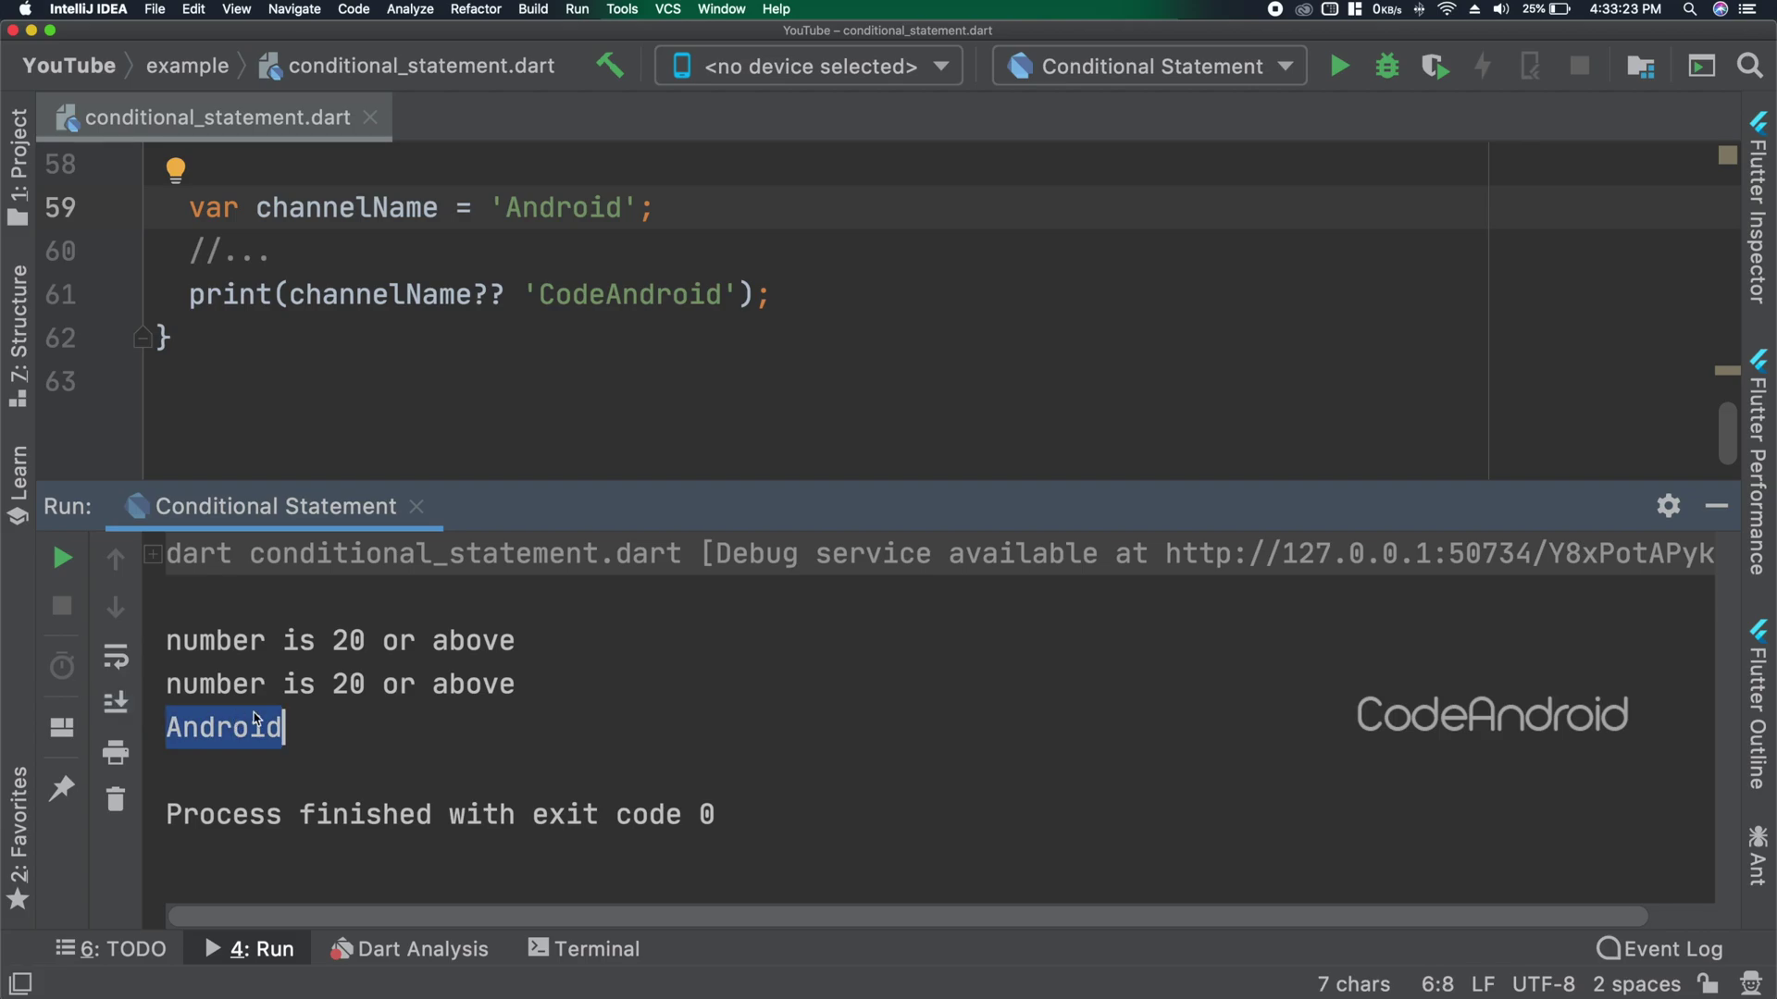
left_click(1717, 505)
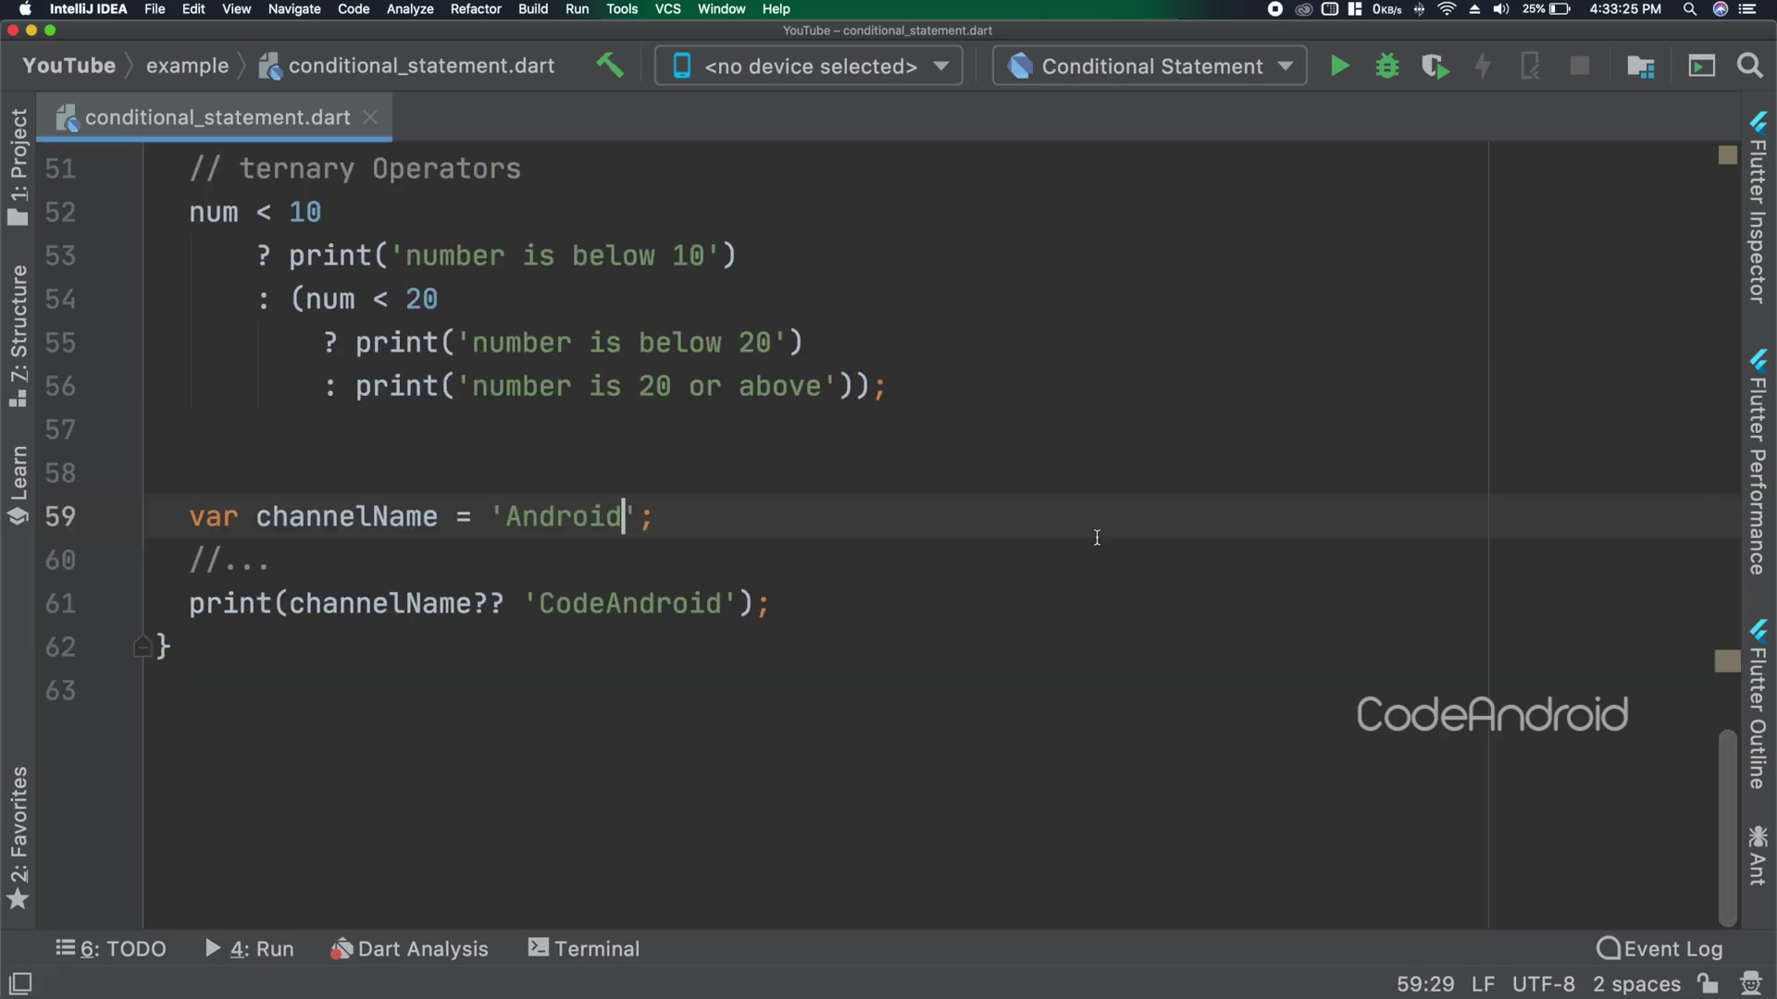
left_click(800, 586)
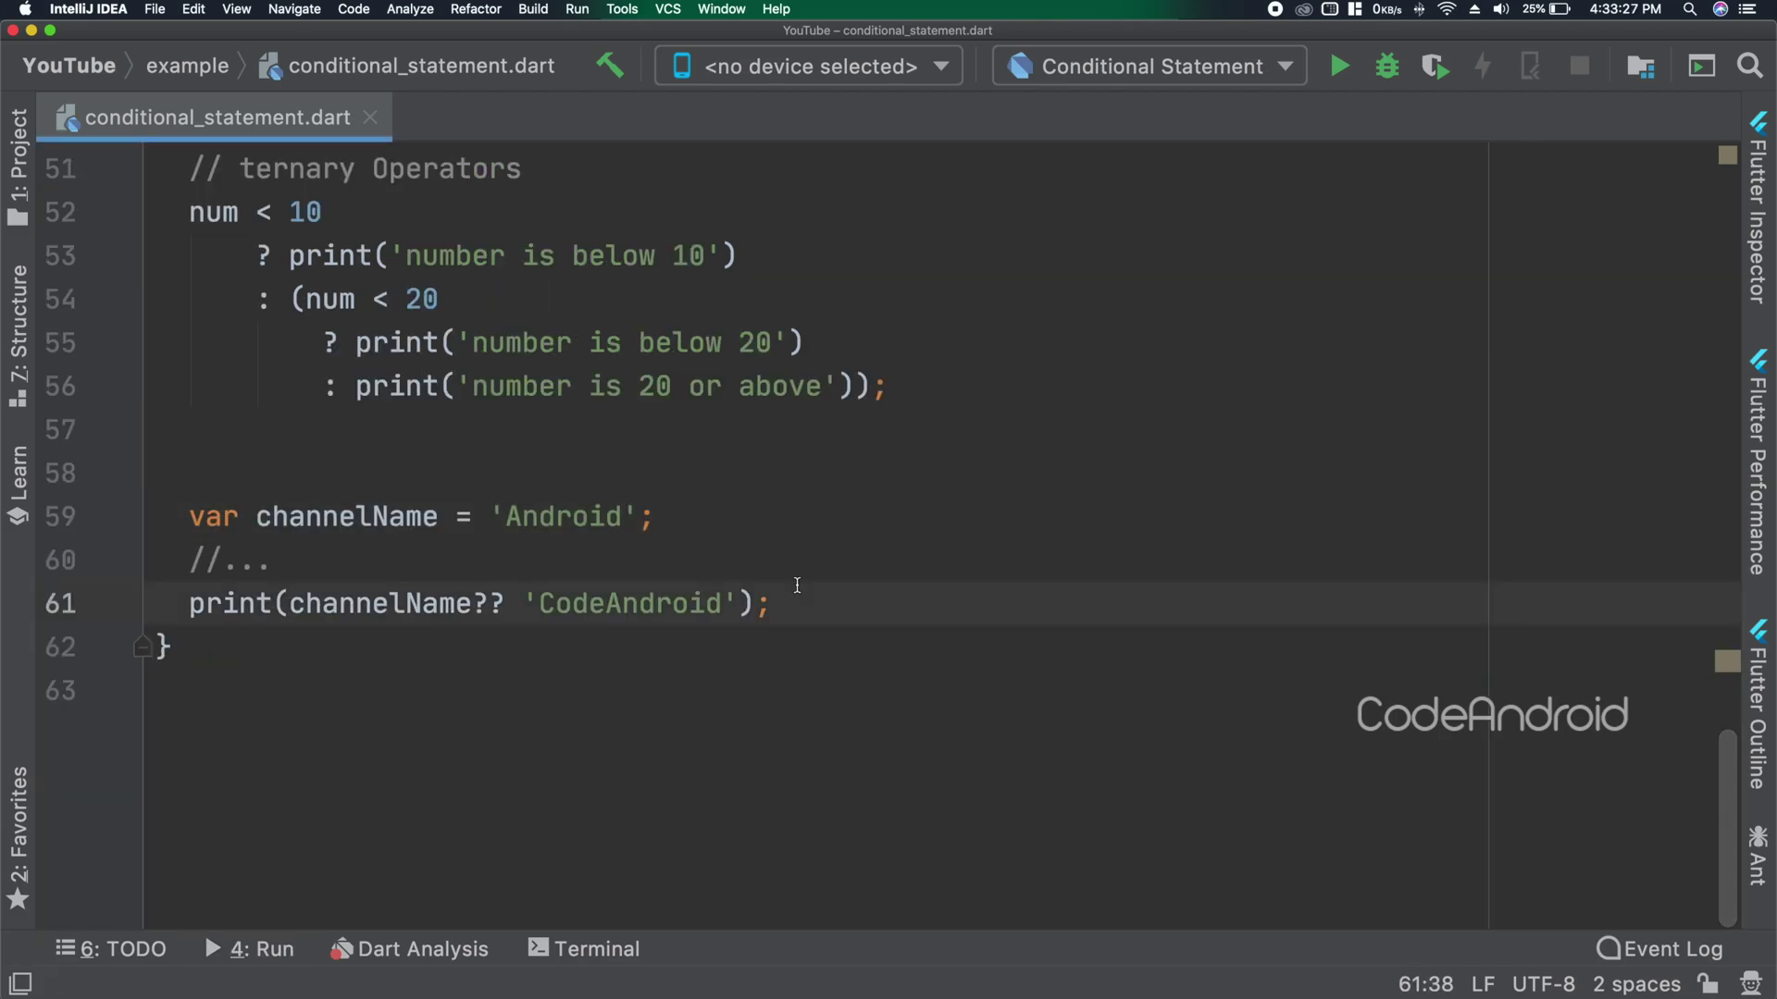